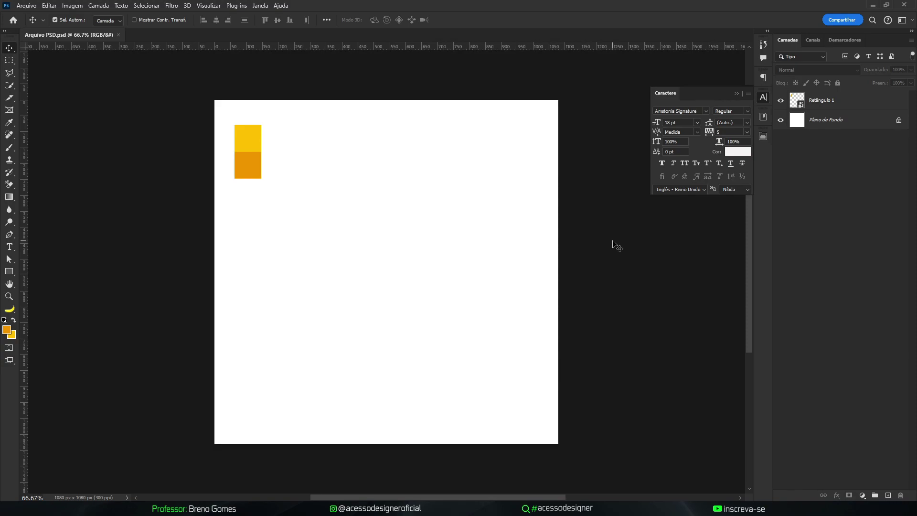
Shift the two-colour swatch near the canvas's upper-left corner slightly upward.
click(764, 97)
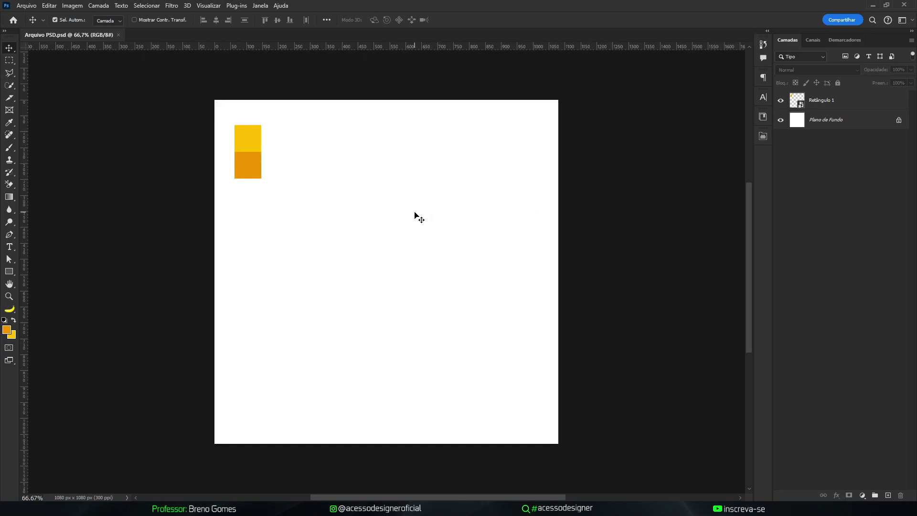
click(251, 164)
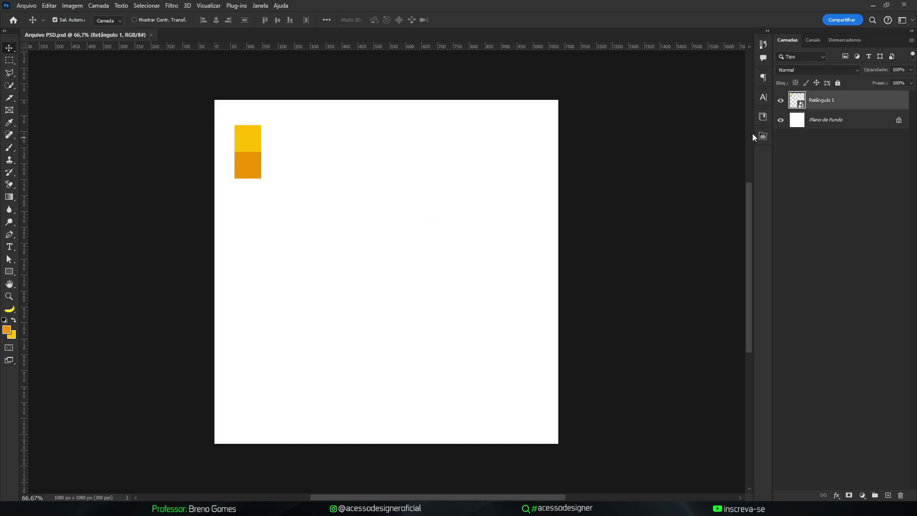
mouse_move(255, 167)
mouse_down()
mouse_move(263, 166)
mouse_move(249, 165)
mouse_up()
Create a black guide layout with 2 columns, 2 rows and 30 px margins on all sides.
click(208, 5)
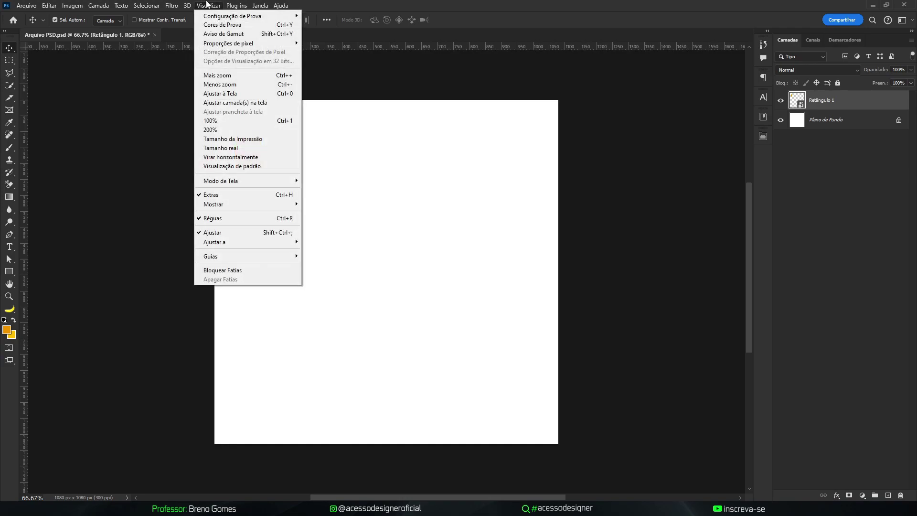
mouse_move(228, 260)
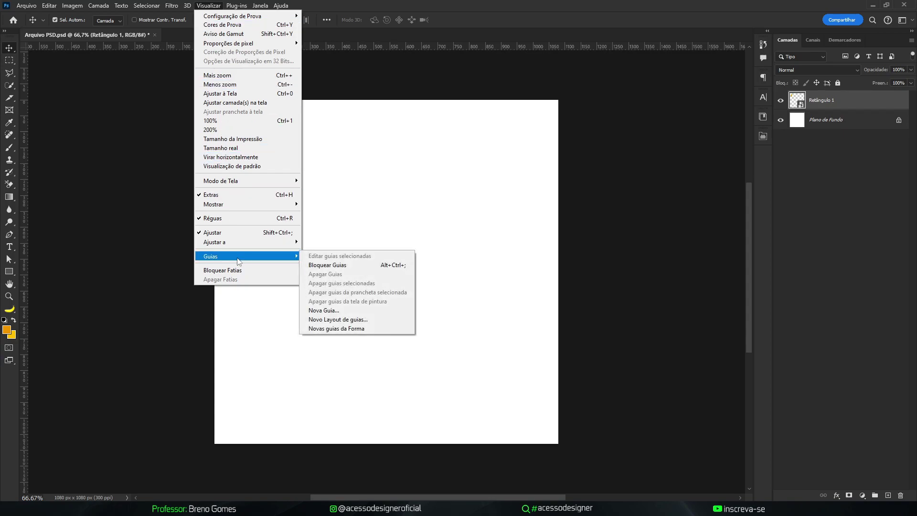
click(343, 319)
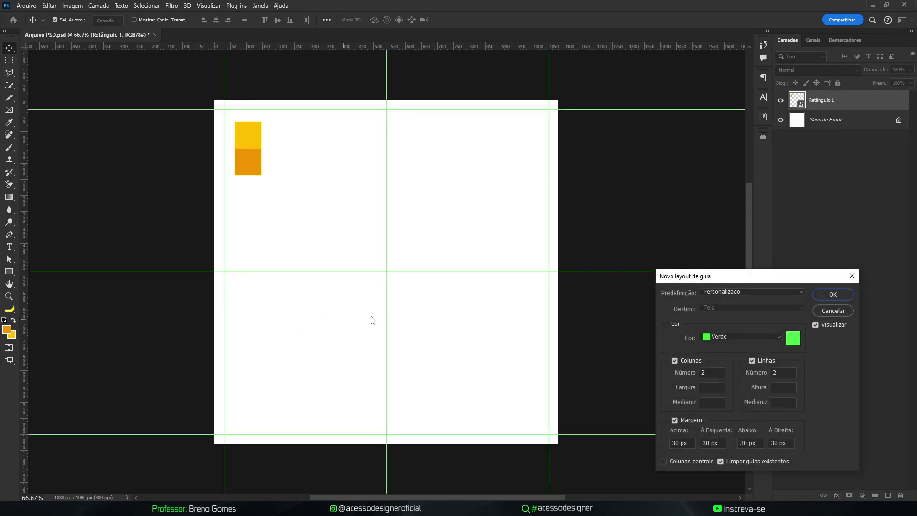
click(731, 340)
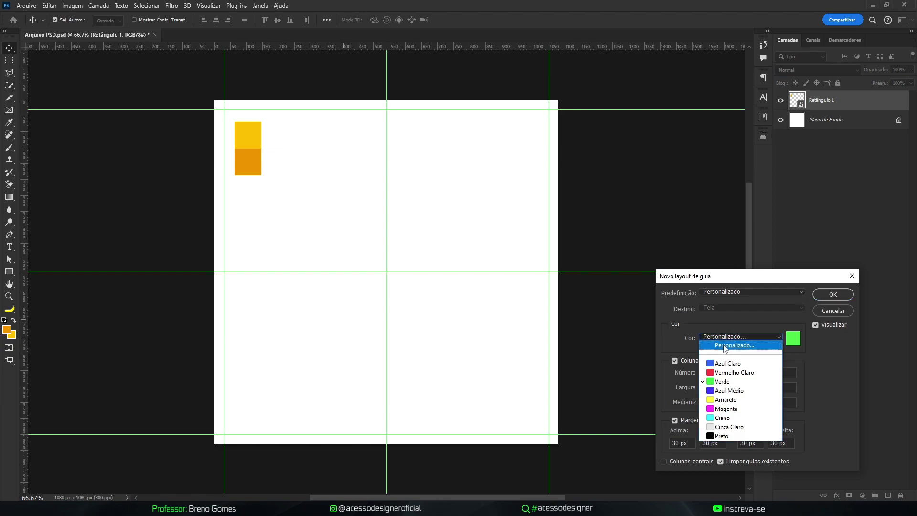
click(741, 439)
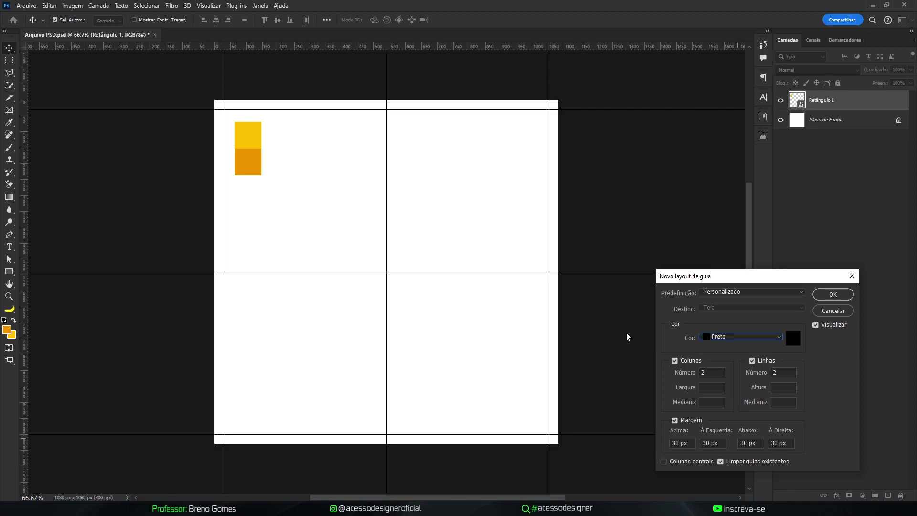
drag(712, 282, 656, 195)
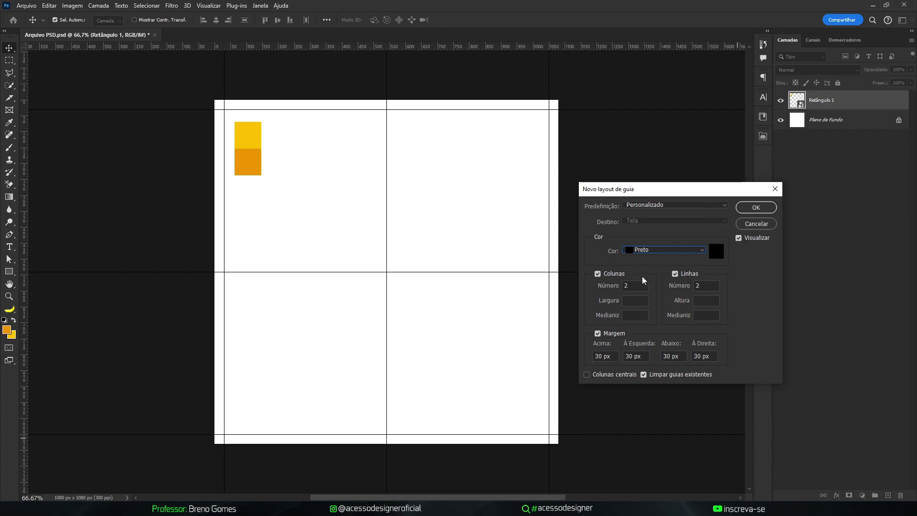
click(701, 286)
click(597, 336)
click(755, 209)
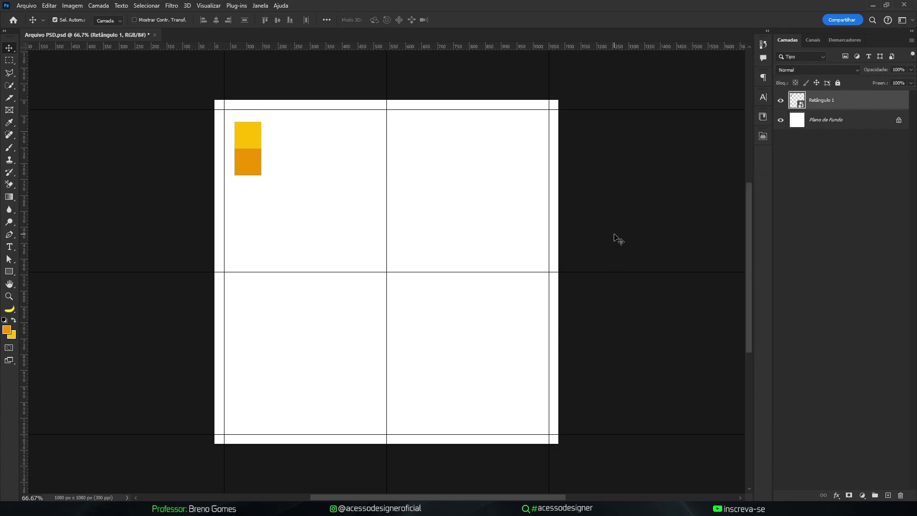
Add a solid colour fill layer in the swatch's orange (da9400) above the white background, and delete the background layer.
click(818, 121)
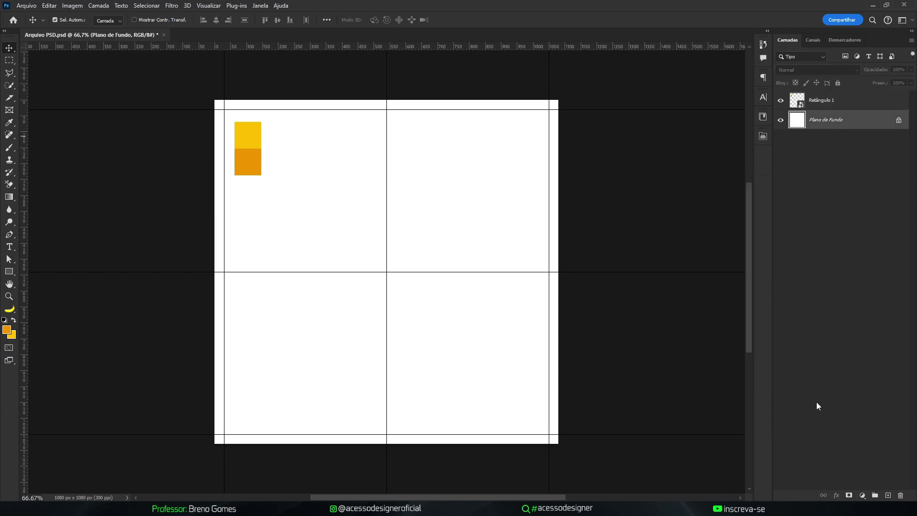
click(863, 495)
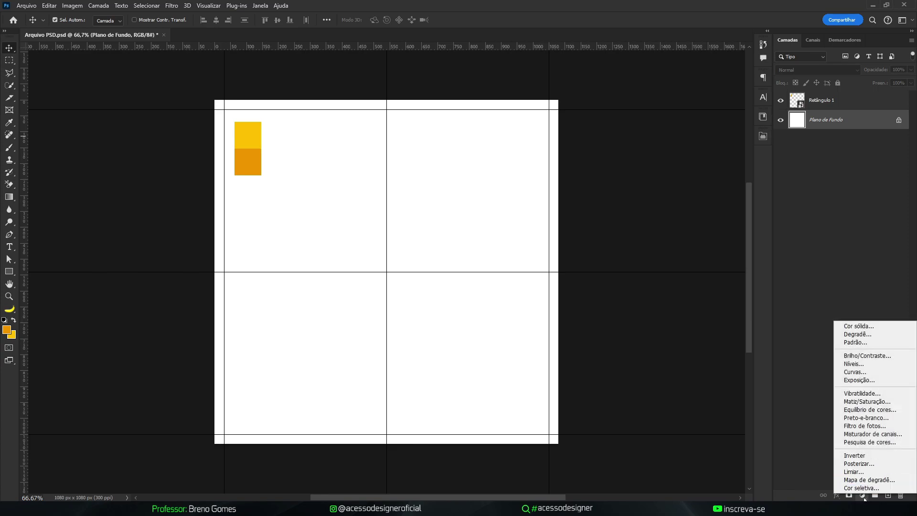
click(859, 327)
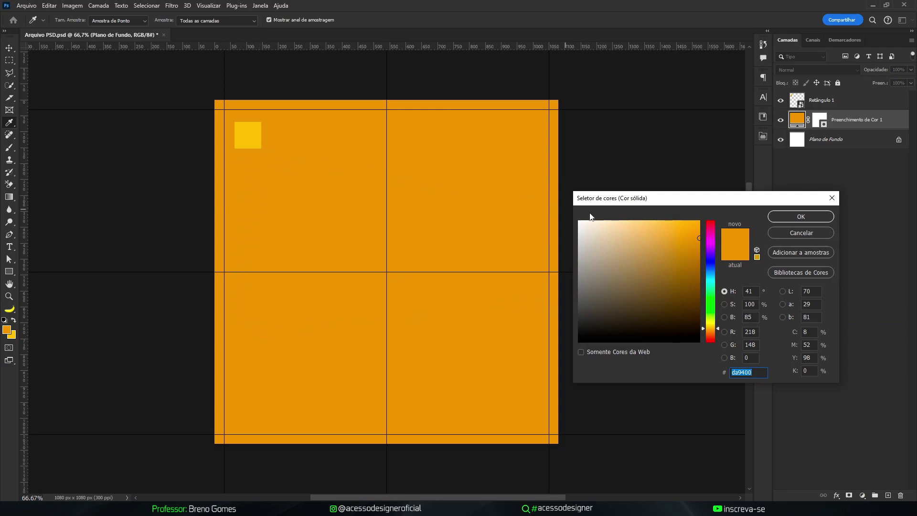
mouse_move(629, 283)
mouse_down()
mouse_move(579, 343)
mouse_move(578, 244)
mouse_move(567, 215)
mouse_up()
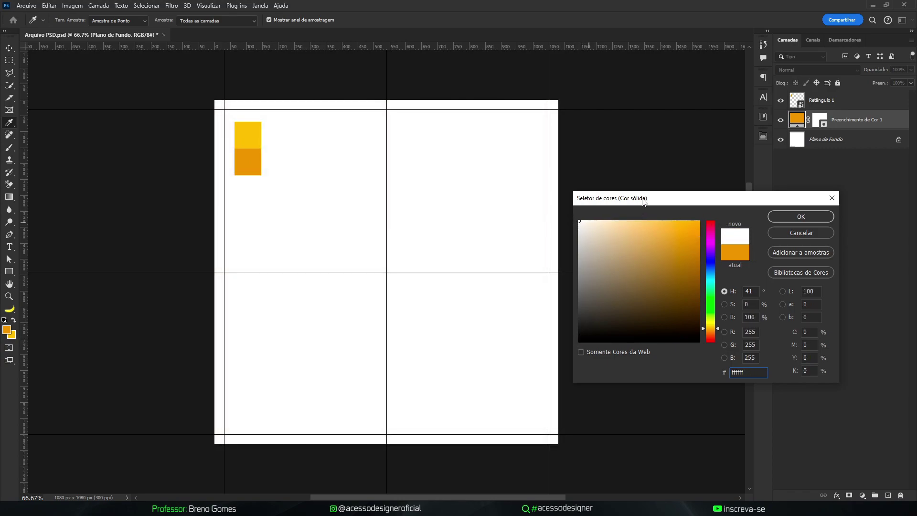
click(251, 157)
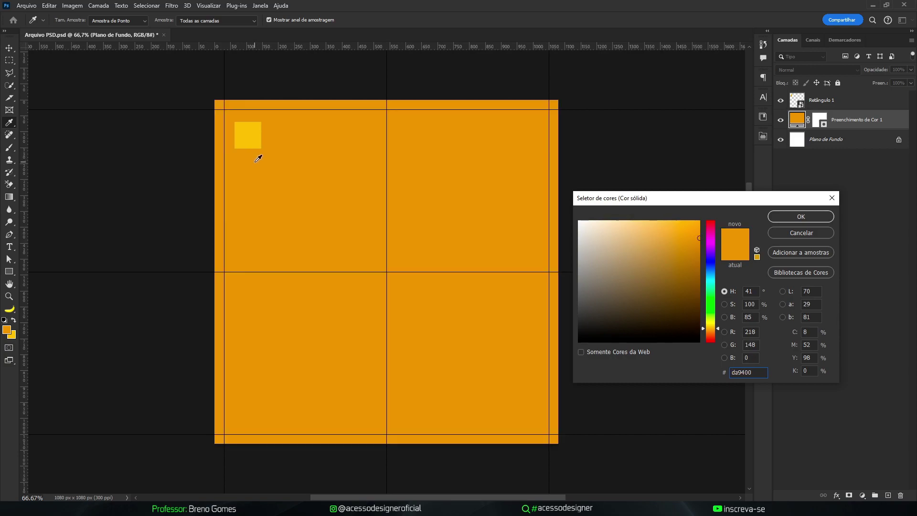
click(802, 217)
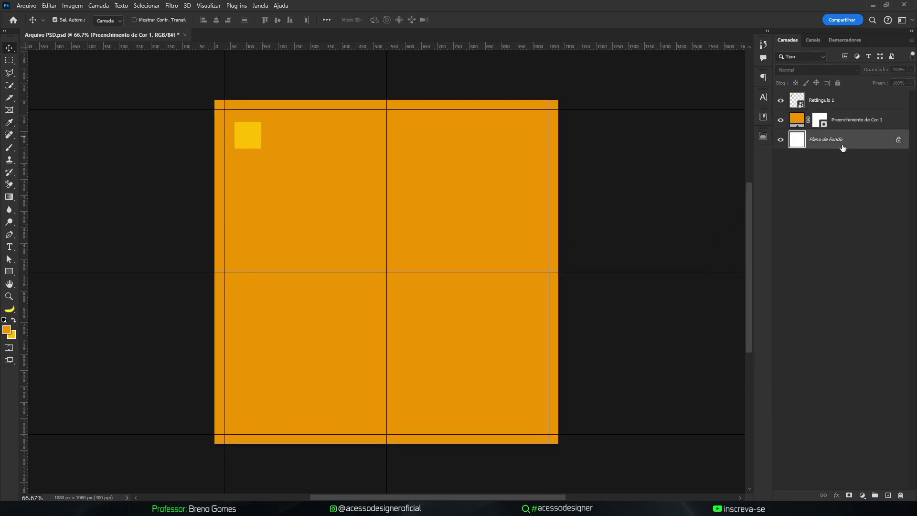
key(Delete)
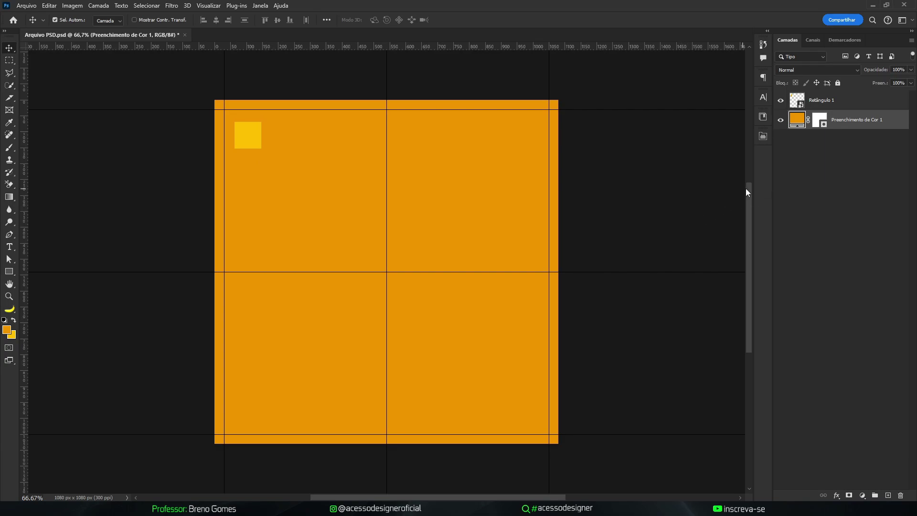
On a new layer above the orange fill, paint a large soft glow at the canvas centre using the swatch's yellow.
click(887, 496)
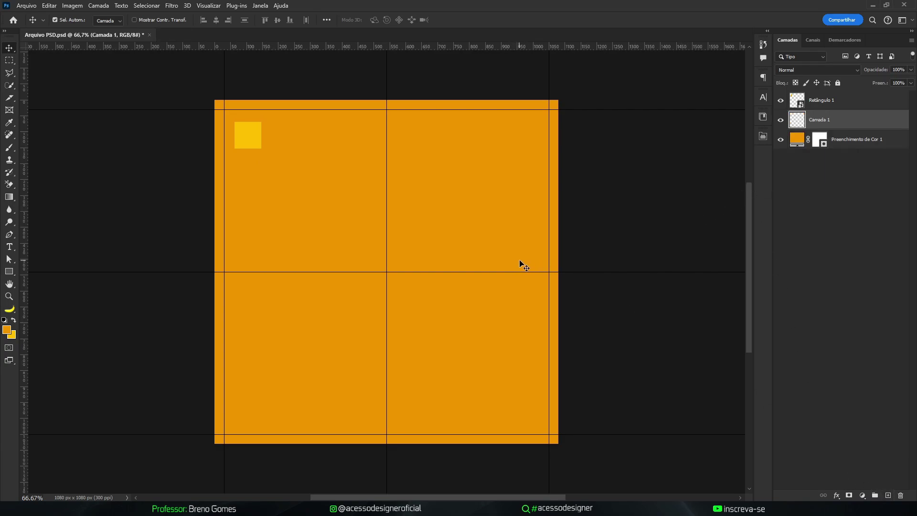
key(b)
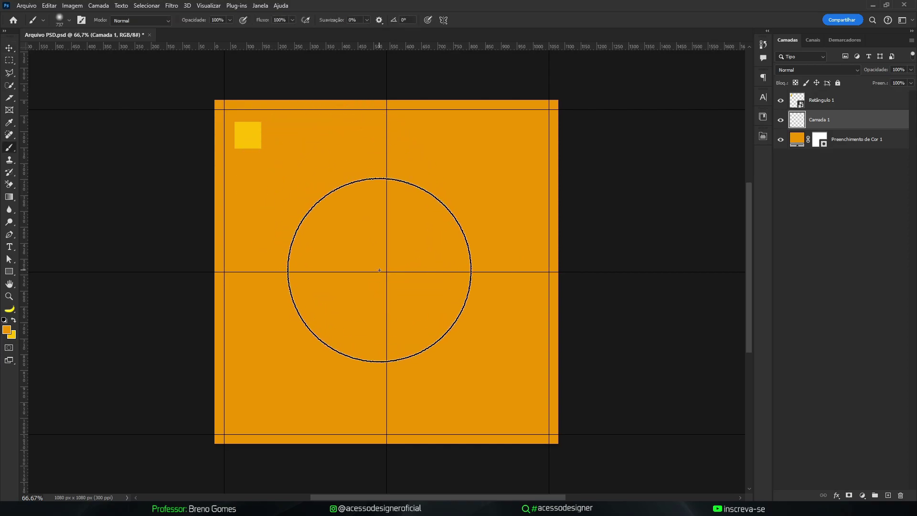
drag(386, 268, 472, 260)
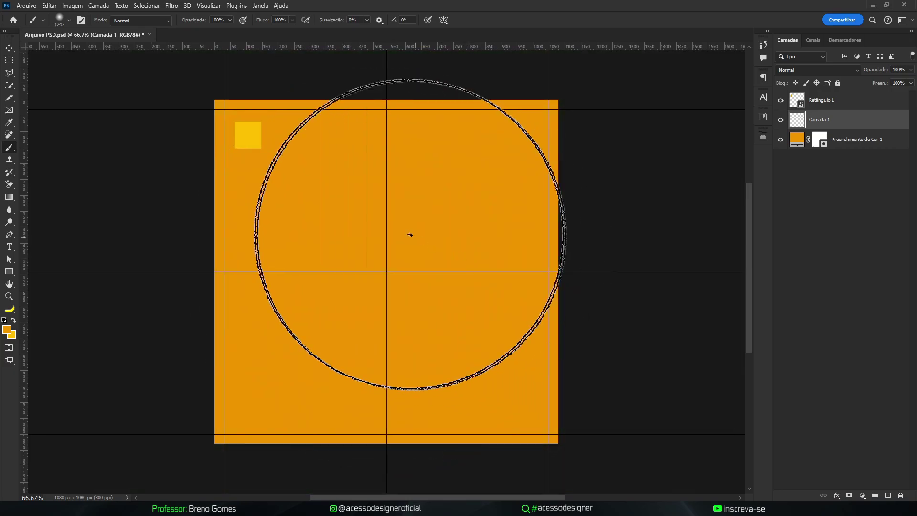
alt+click(256, 128)
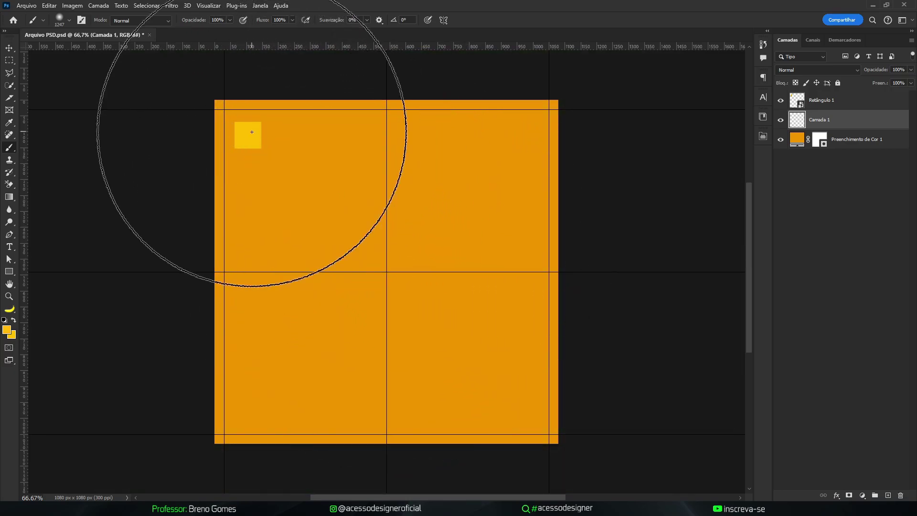
mouse_move(390, 270)
mouse_down()
mouse_move(411, 270)
mouse_move(388, 271)
mouse_up()
click(387, 272)
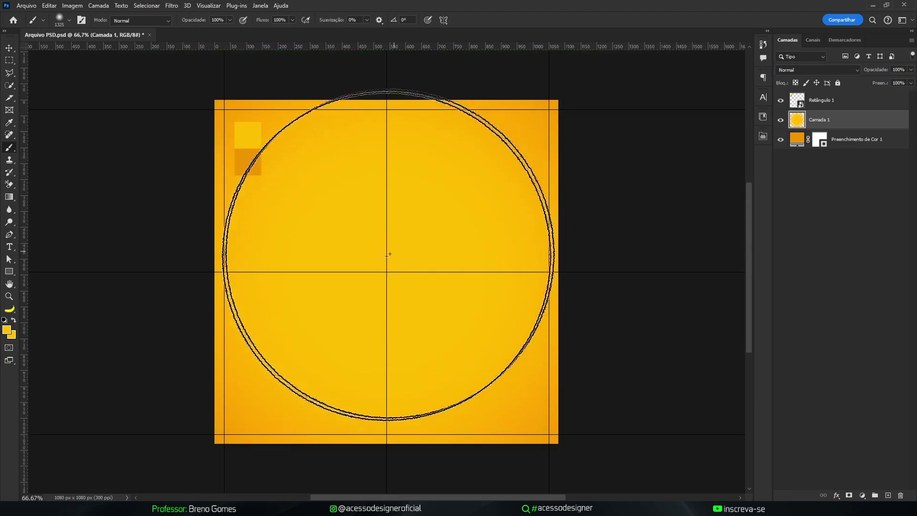
key(v)
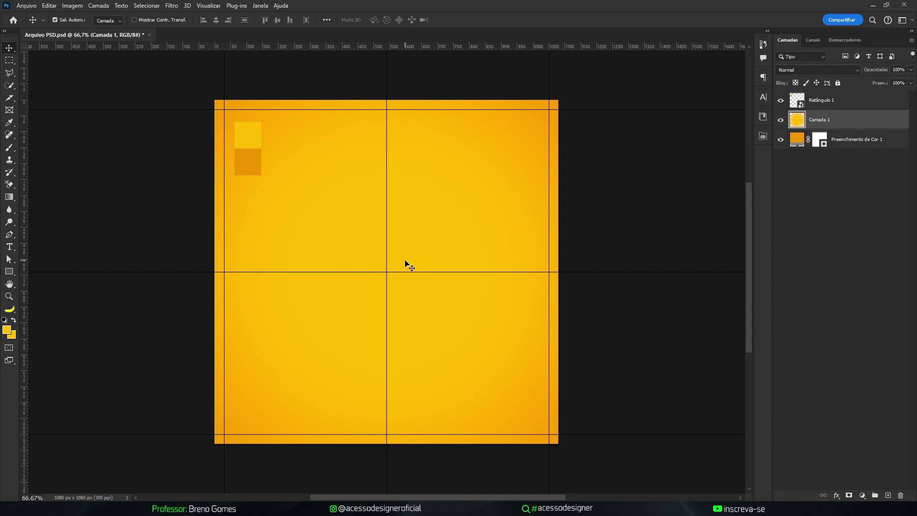
key(b)
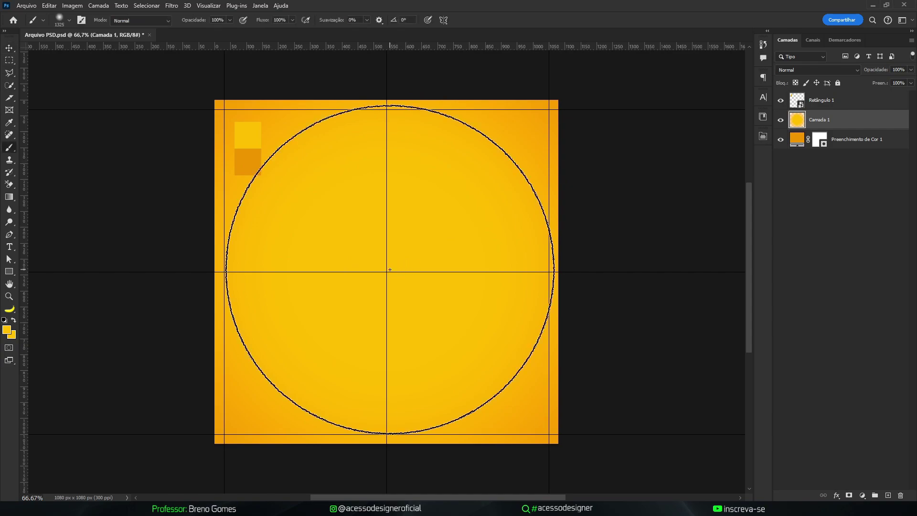
drag(395, 264, 396, 276)
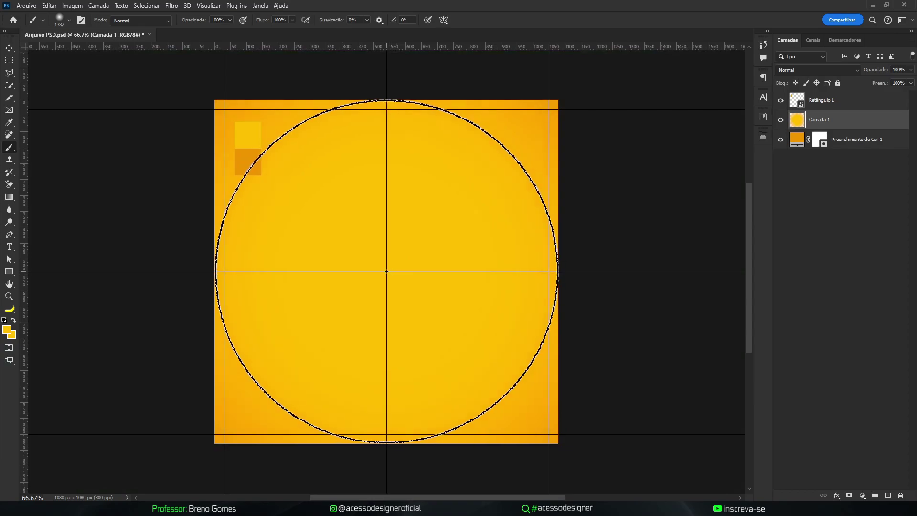
key(v)
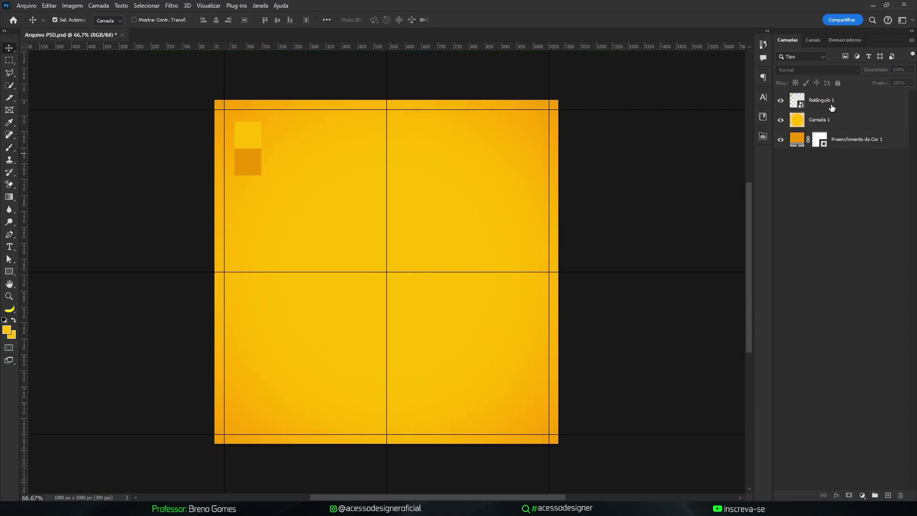
Hide the colour swatch layer and group the yellow glow and orange fill layers under the name BG.
click(832, 103)
click(781, 101)
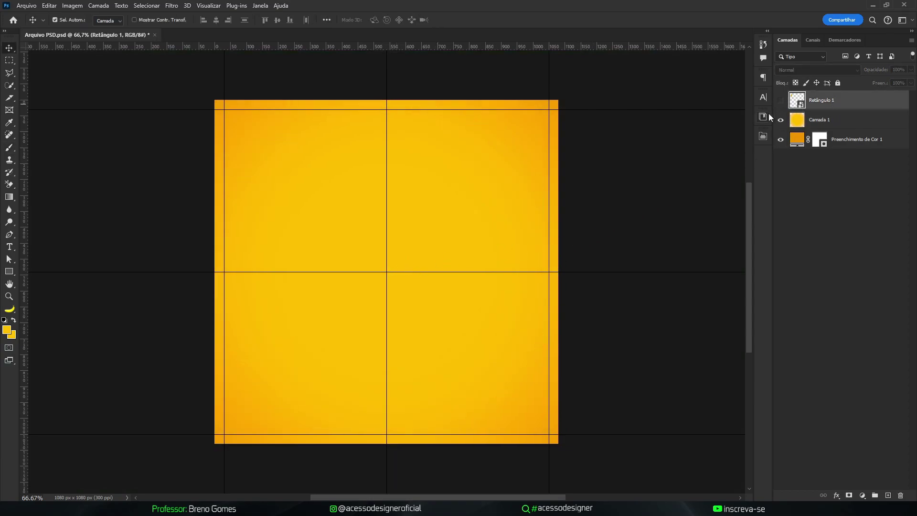
click(796, 119)
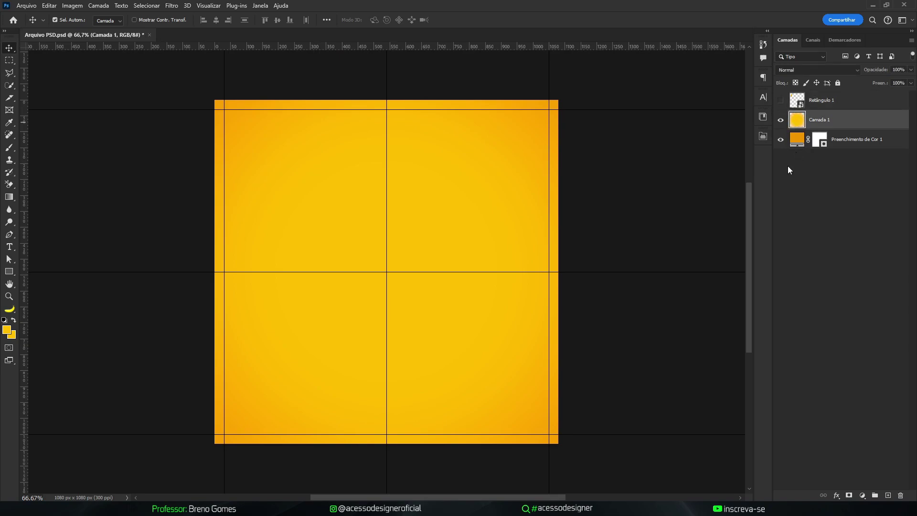
shift+click(846, 141)
key(ctrl+g)
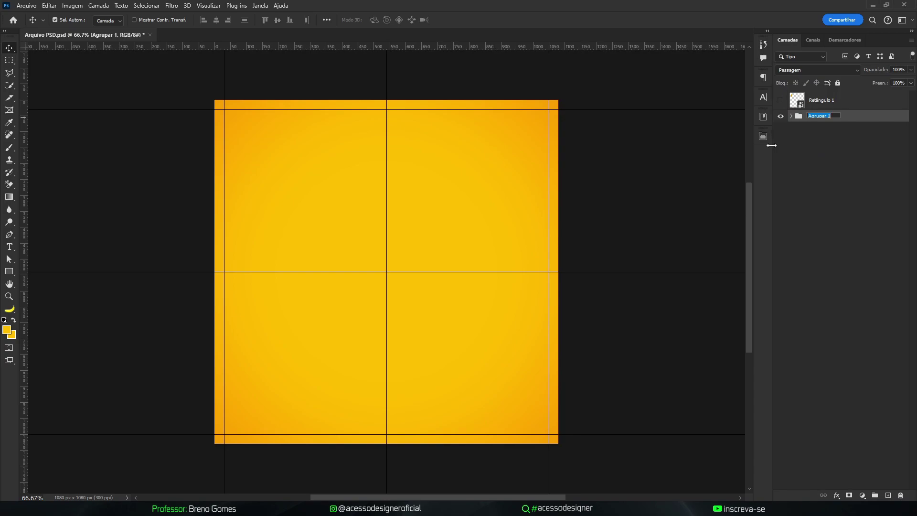
text(BG)
key(Return)
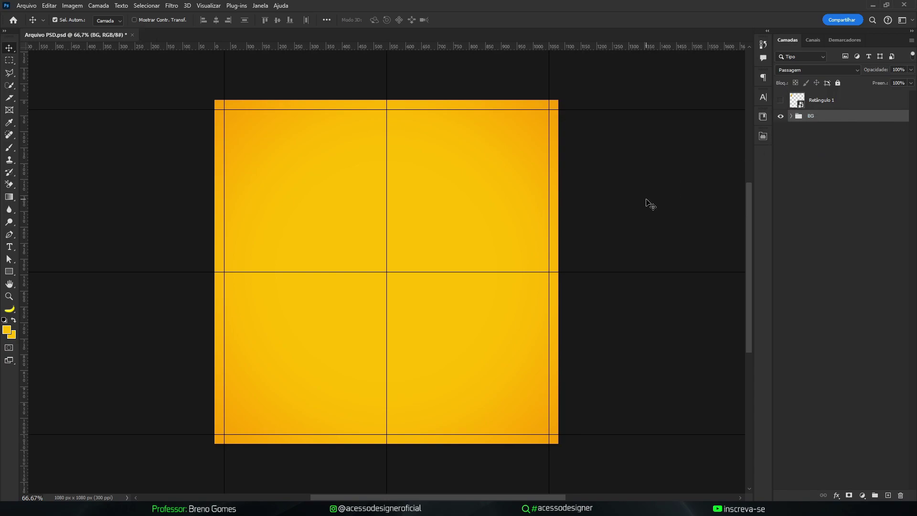
click(626, 223)
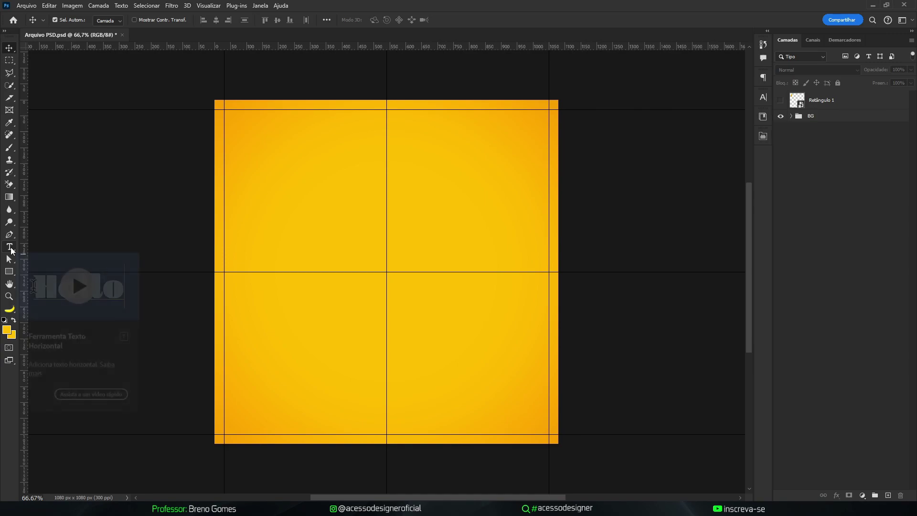
Add a placeholder text layer reading Lorem Ipsum on the canvas and set its font to Clarendon Blk BT.
click(9, 247)
click(323, 237)
key(Escape)
key(v)
click(763, 98)
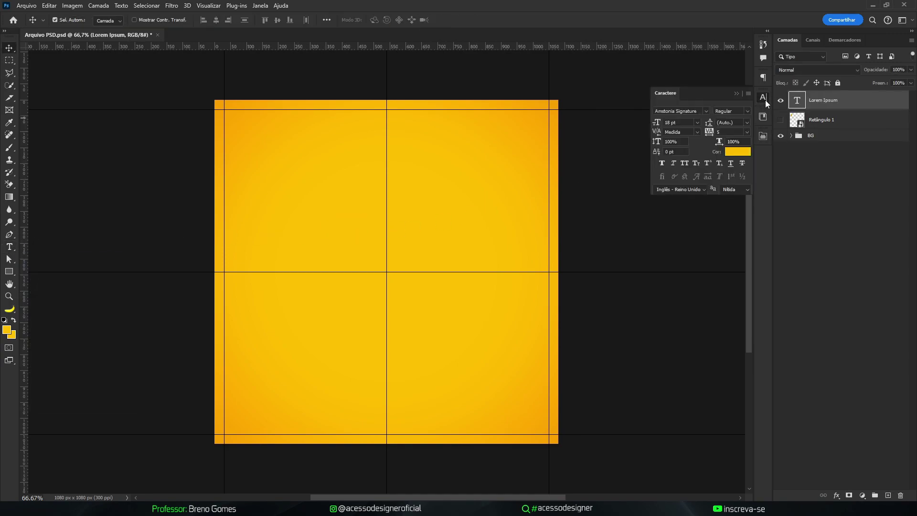
click(707, 111)
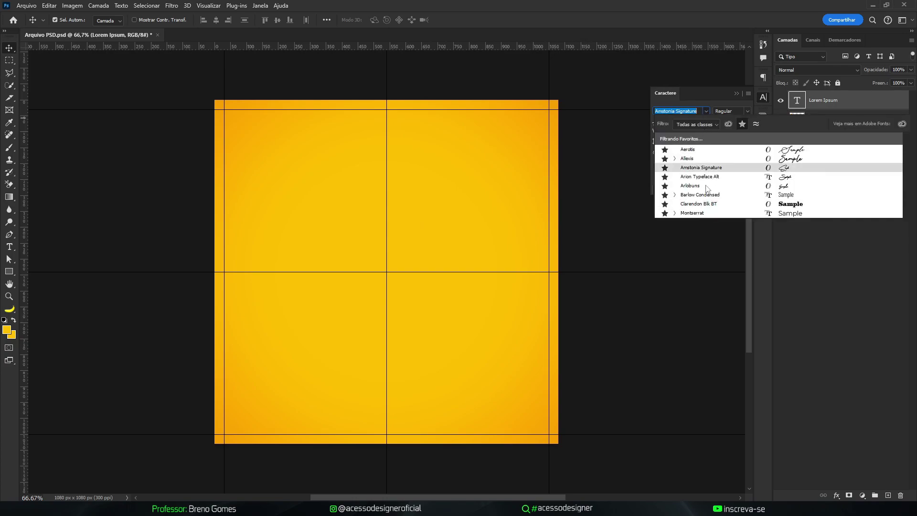
click(697, 204)
Set the Lorem Ipsum text colour to near-white fafafa.
click(731, 152)
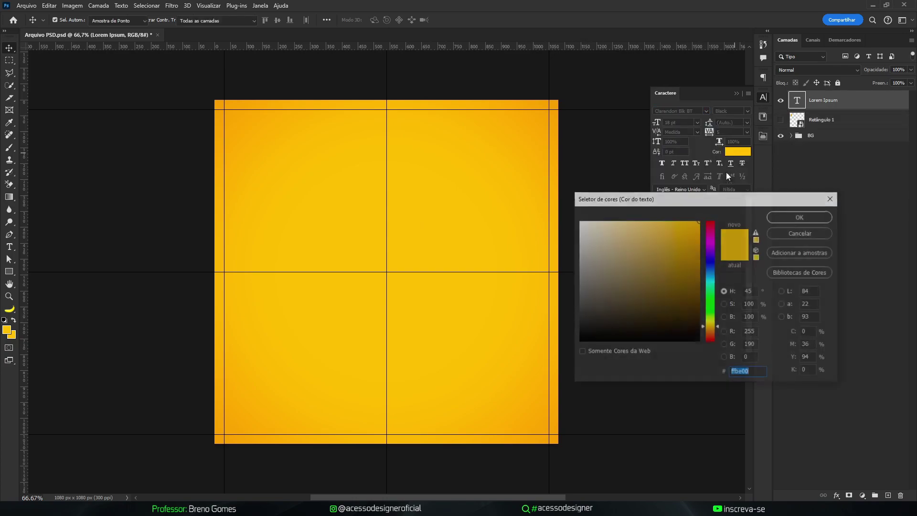
click(583, 222)
drag(583, 222, 578, 223)
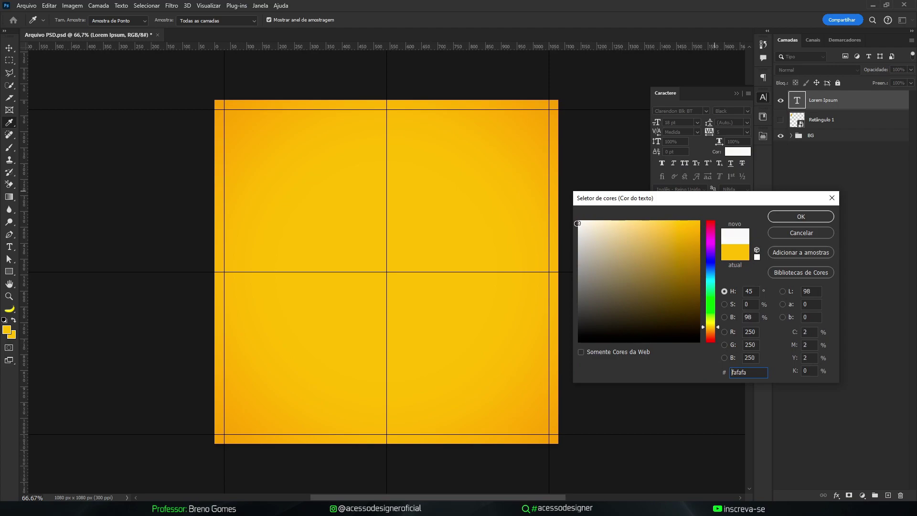
click(791, 216)
Replace the Lorem Ipsum placeholder text with Repú.
drag(461, 248, 437, 244)
key(r)
key(t)
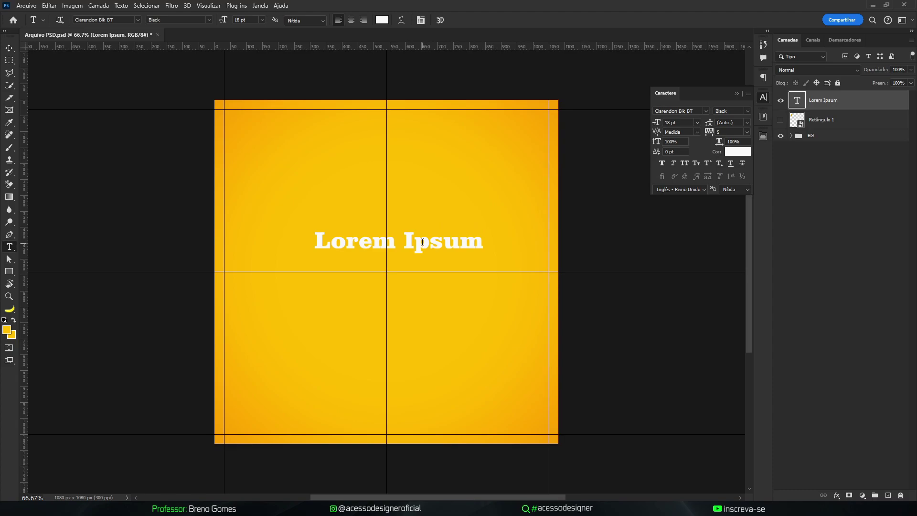
click(423, 243)
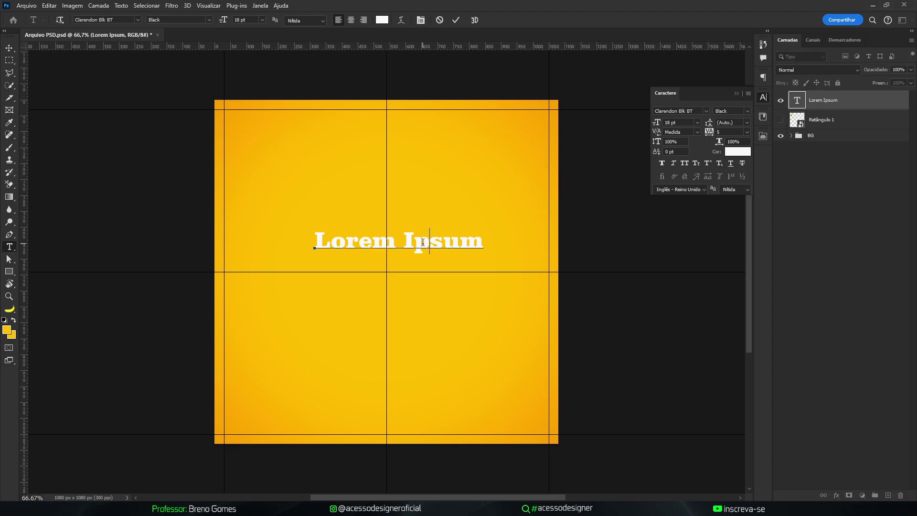
key(ctrl+a)
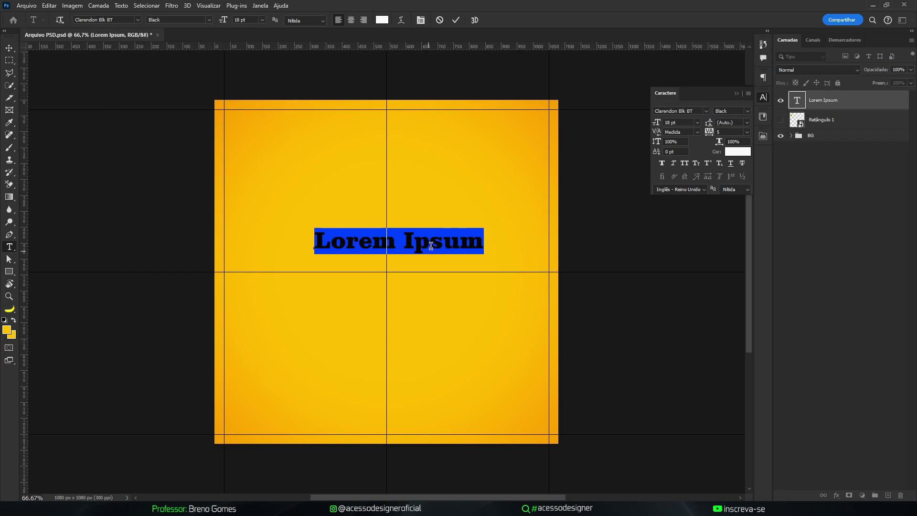
click(432, 246)
key(ctrl+a)
text(Repú)
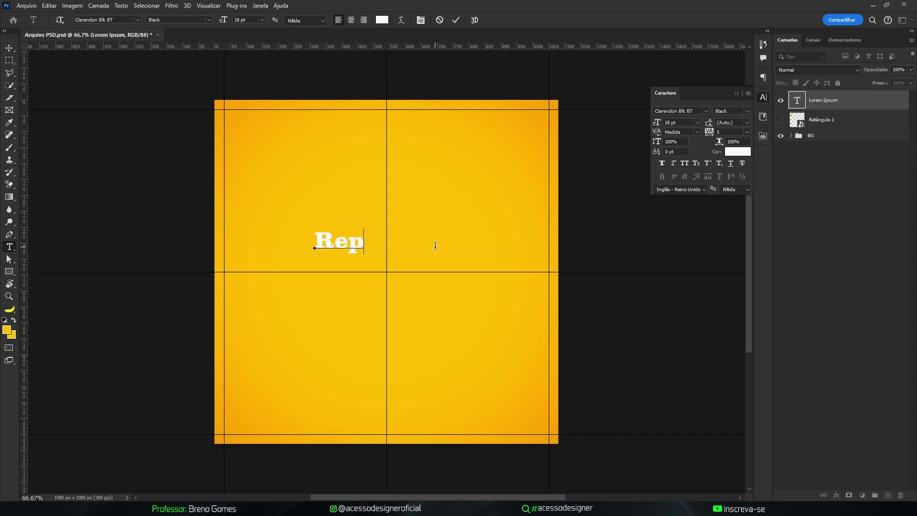
key(ctrl+Return)
Scale the Repú text up to about 48.78 pt and place it in the upper half of the canvas.
key(ctrl+t)
drag(381, 253, 497, 296)
drag(452, 275, 469, 224)
key(Return)
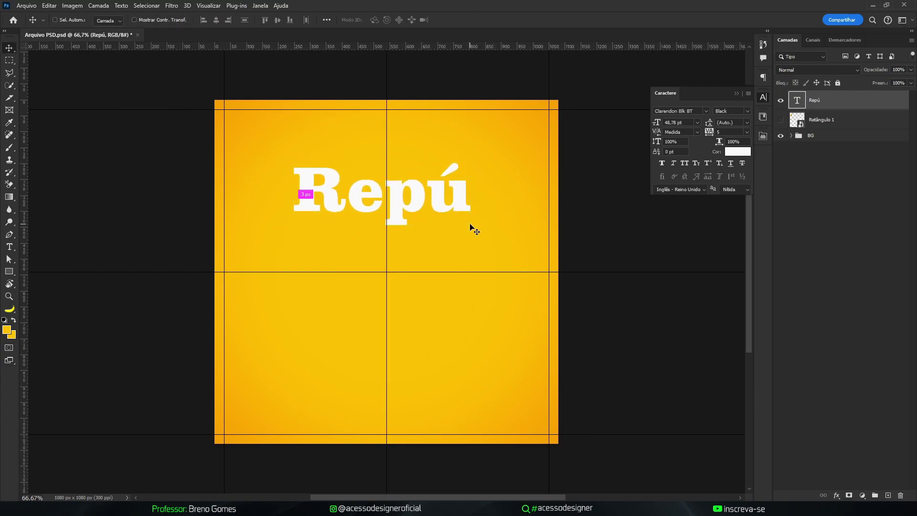
Duplicate the Repú text layer, order the copy beneath the original and move its text directly below the headline.
key(ctrl+j)
key(ctrl+bracketleft)
key(ctrl+t)
drag(436, 199, 428, 286)
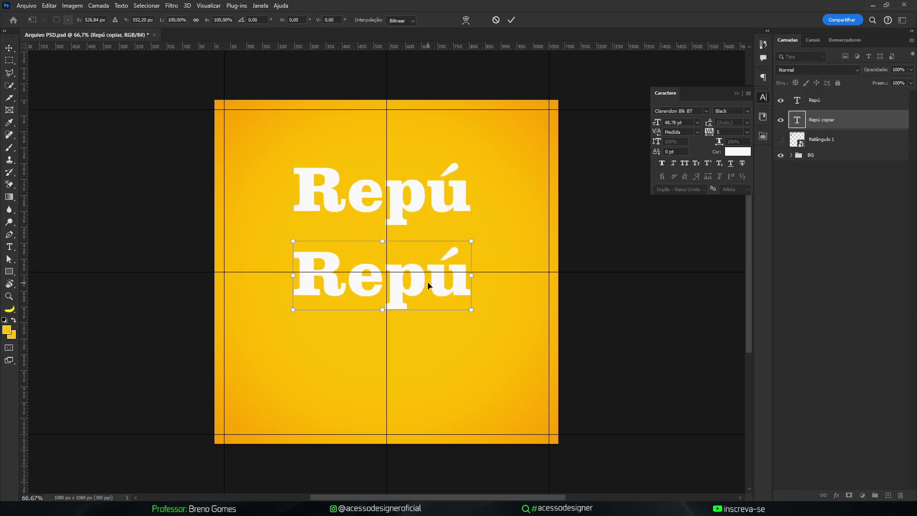
key(Return)
Change the copied text to blica, offset it to the right beneath Repú and shift Repú slightly up.
key(t)
double_click(428, 282)
text(blica)
key(Escape)
key(v)
drag(428, 282, 510, 268)
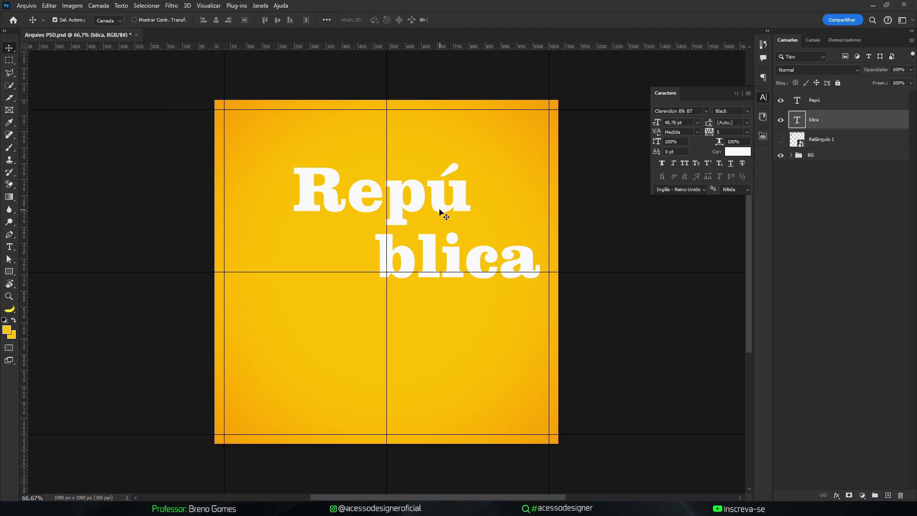
drag(441, 210, 437, 193)
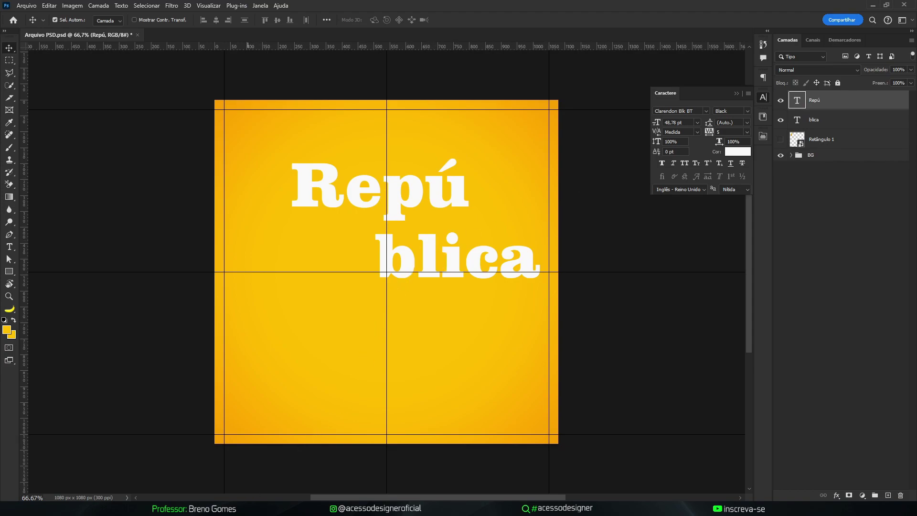
Place the icone image from the Material Feriado folder into the design above the text layers.
click(250, 500)
click(563, 143)
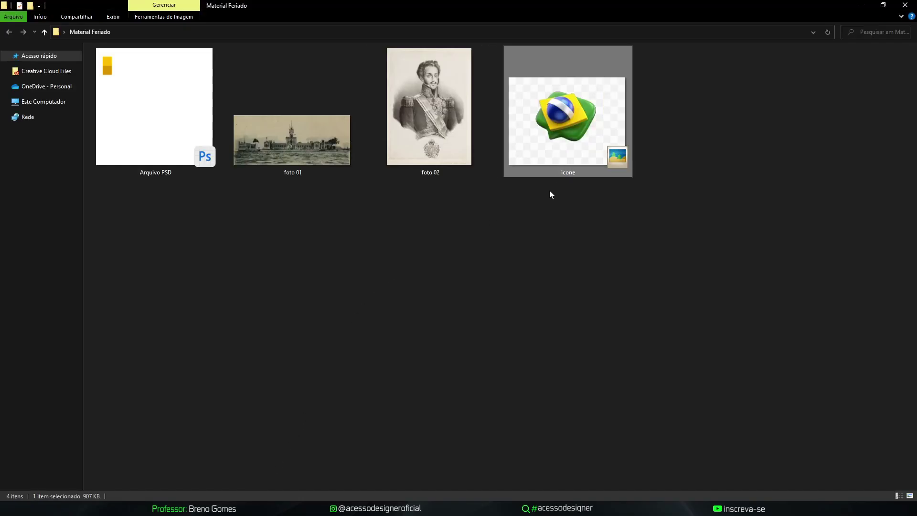
drag(568, 157, 371, 379)
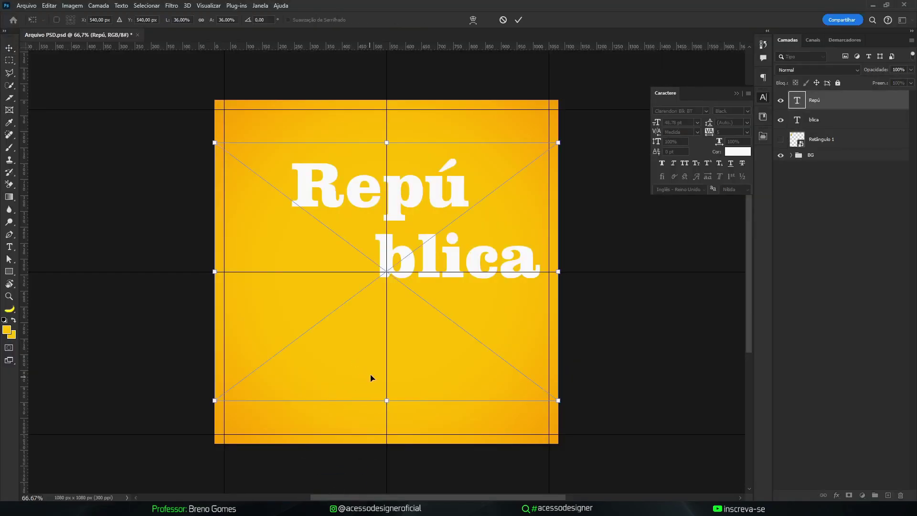
key(Return)
key(ctrl+t)
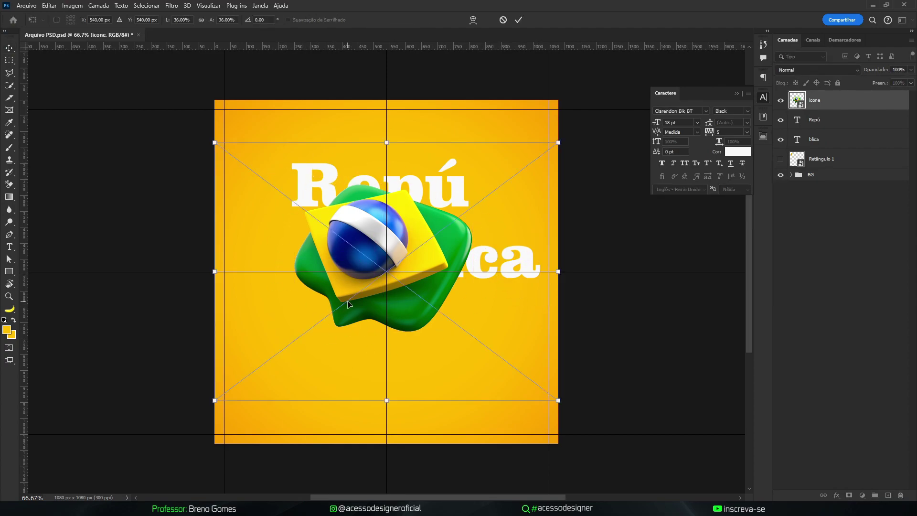
key(Return)
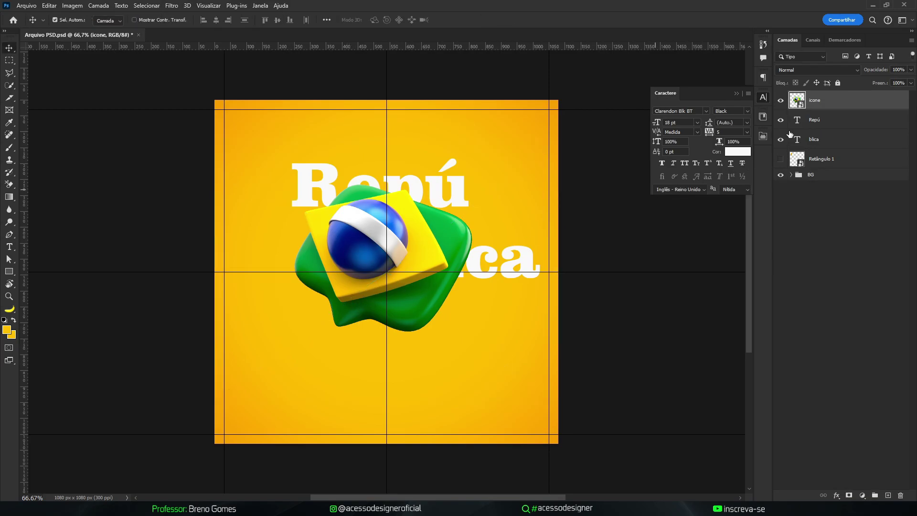
Open the icone smart object's contents, trim the transparent margins, then save and close it.
double_click(800, 104)
click(451, 195)
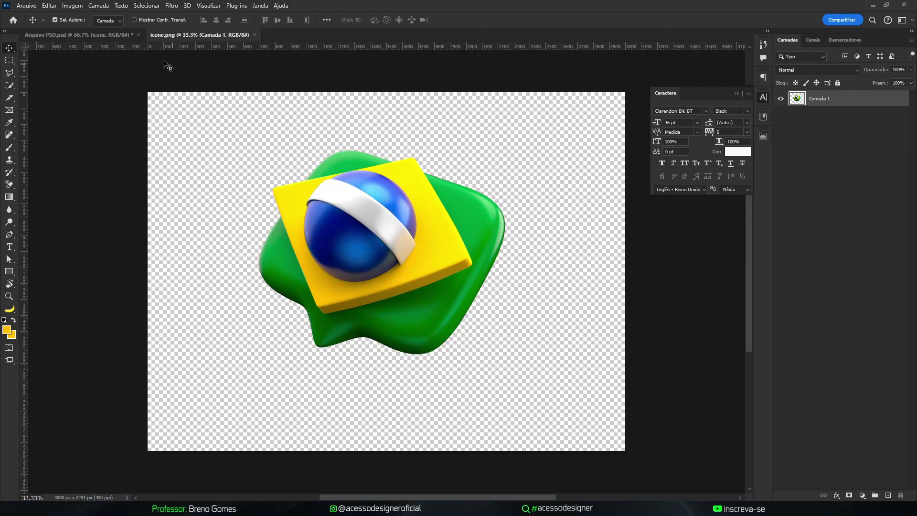
click(71, 6)
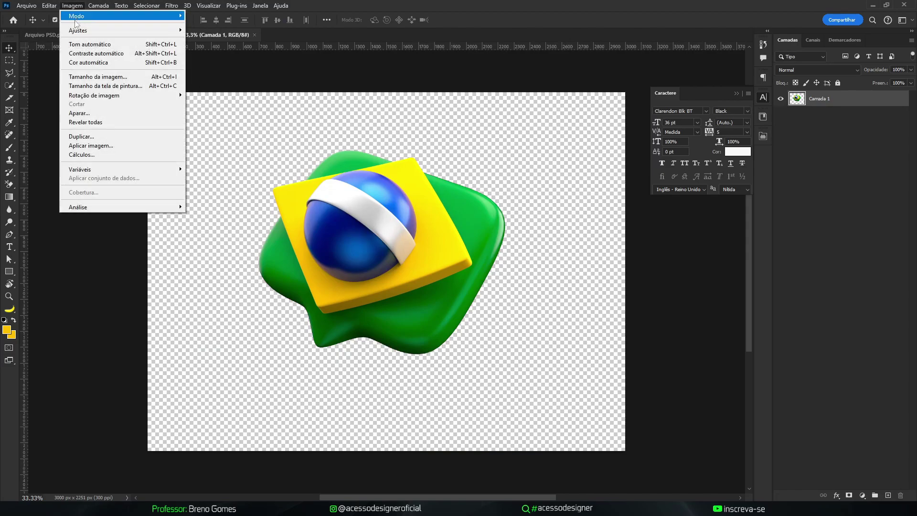
click(79, 113)
click(492, 130)
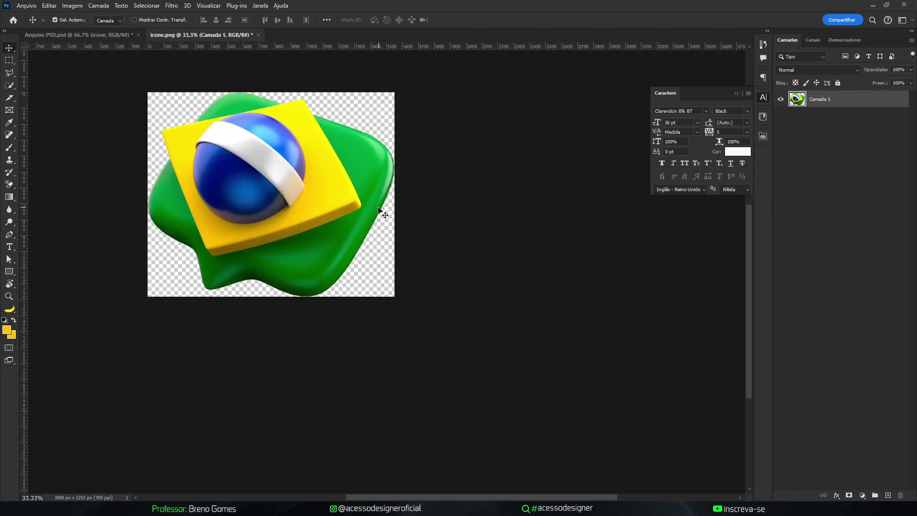
key(ctrl+s)
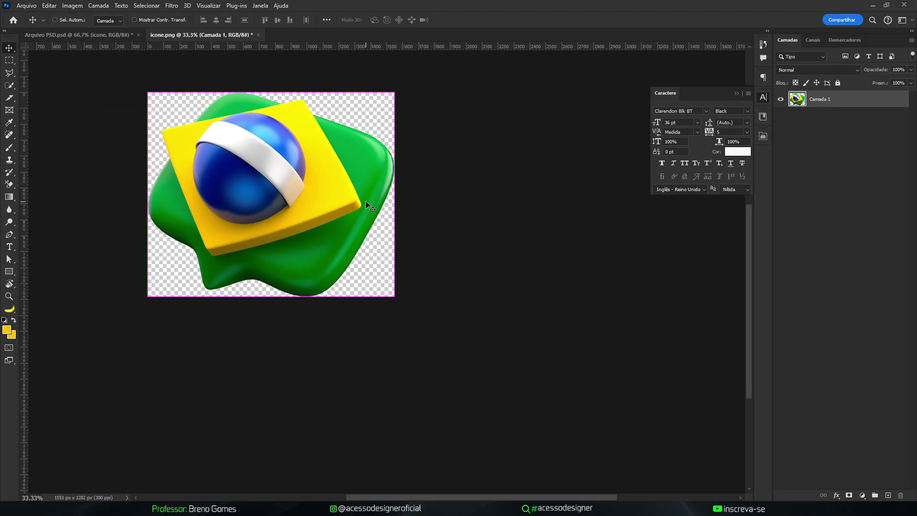
key(ctrl+w)
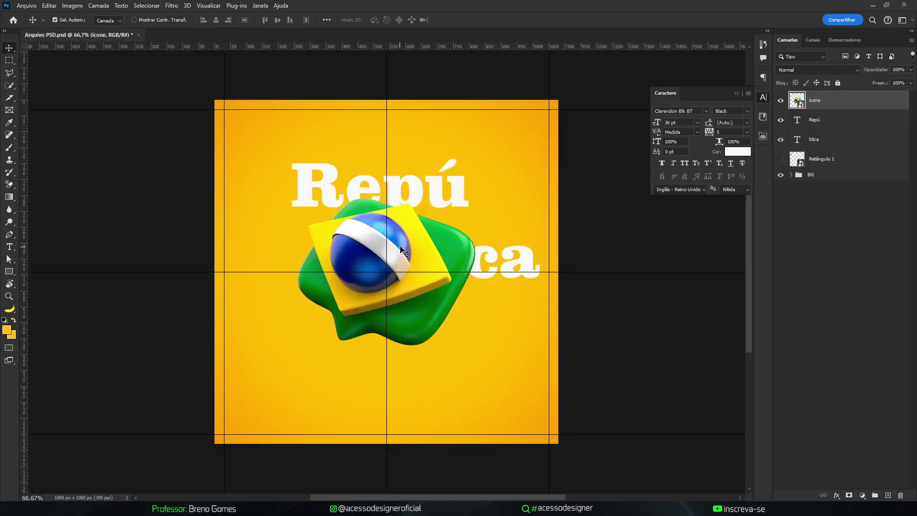
Scale the flag icon down and position it under the left part of Repú.
drag(412, 248, 379, 248)
key(ctrl+t)
drag(441, 345, 401, 310)
drag(351, 277, 371, 280)
key(Return)
Move blica beside the icon, split it into the lines bli and ca, and set its leading to 31 pt.
drag(434, 258, 464, 249)
key(t)
key(Return)
key(ctrl+Return)
key(v)
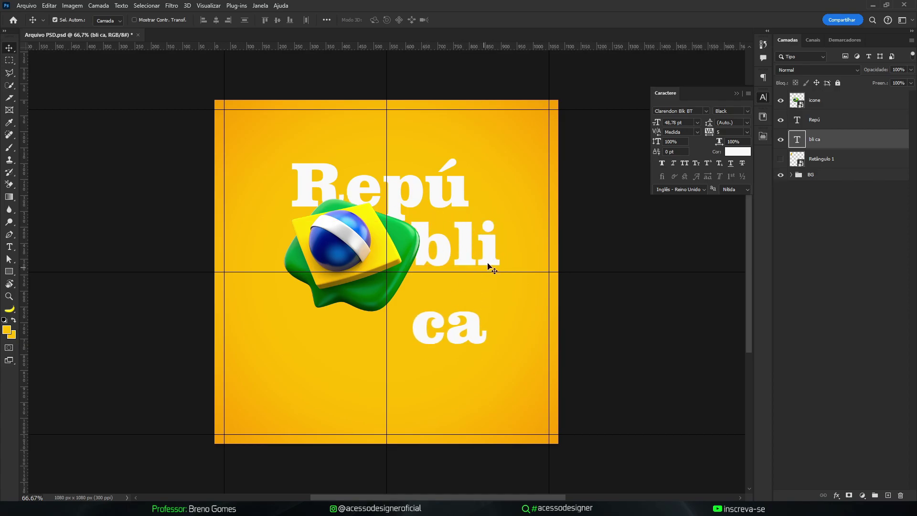
drag(709, 126, 694, 121)
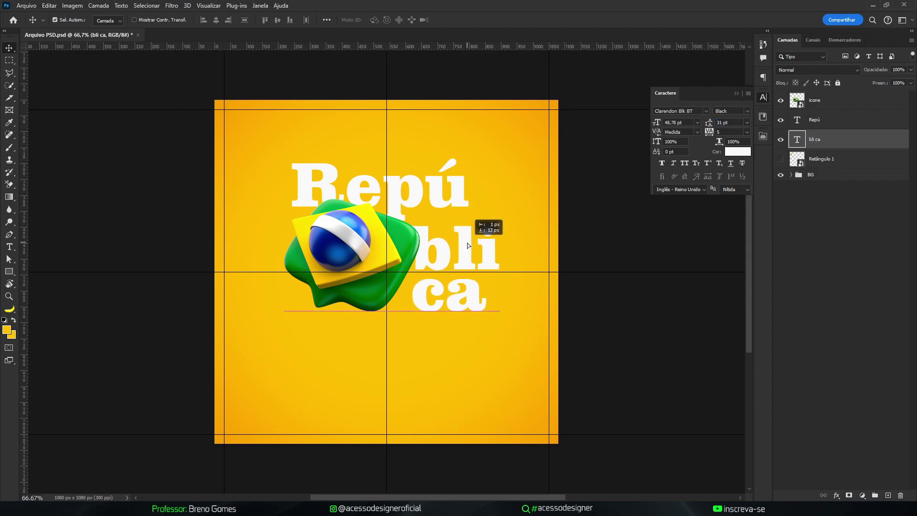
Colour the bli ca text with the green sampled from the icon and fine-tune its position.
click(738, 153)
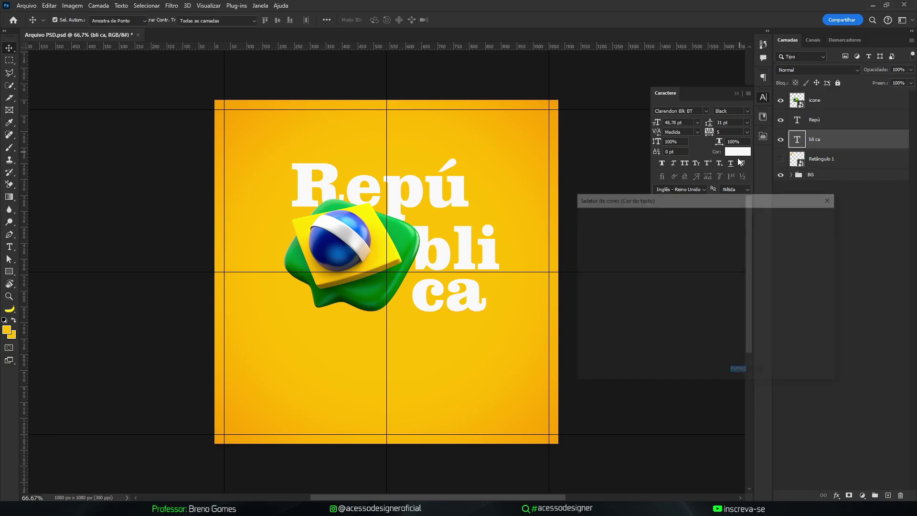
click(410, 247)
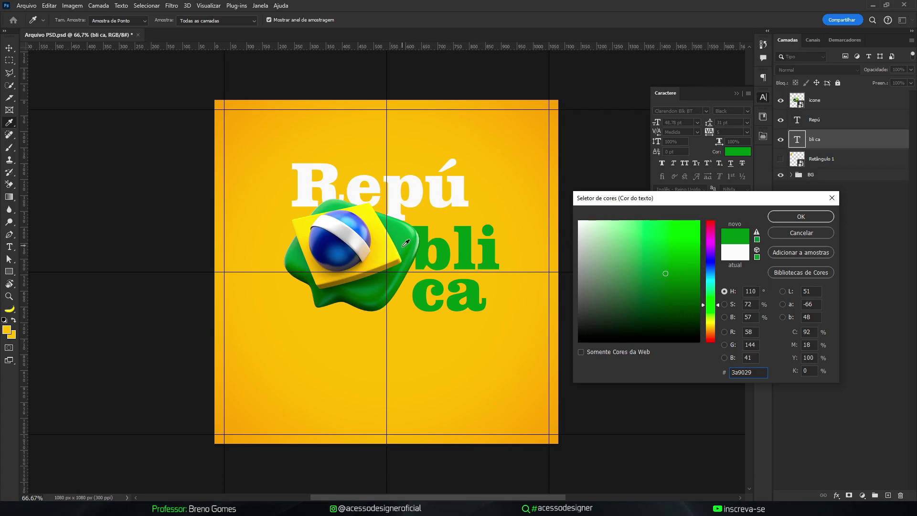
click(801, 216)
key(v)
drag(462, 259, 463, 259)
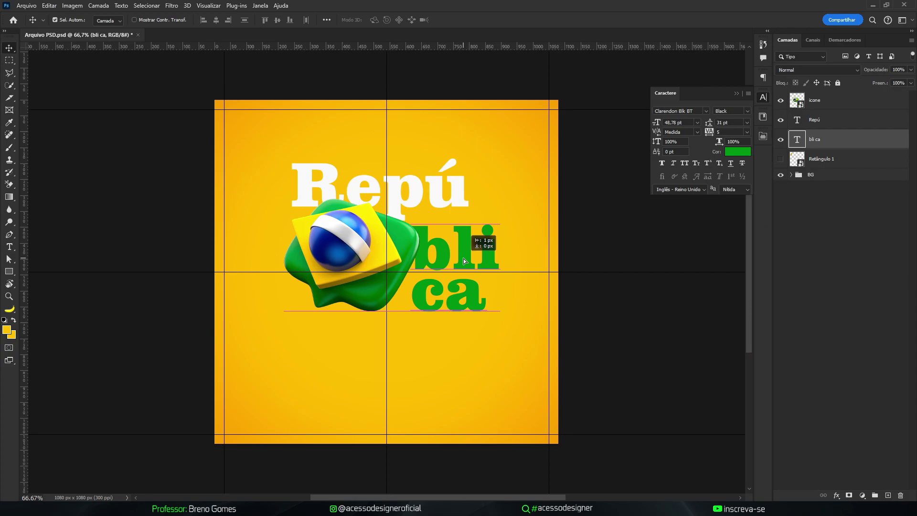
drag(463, 259, 463, 259)
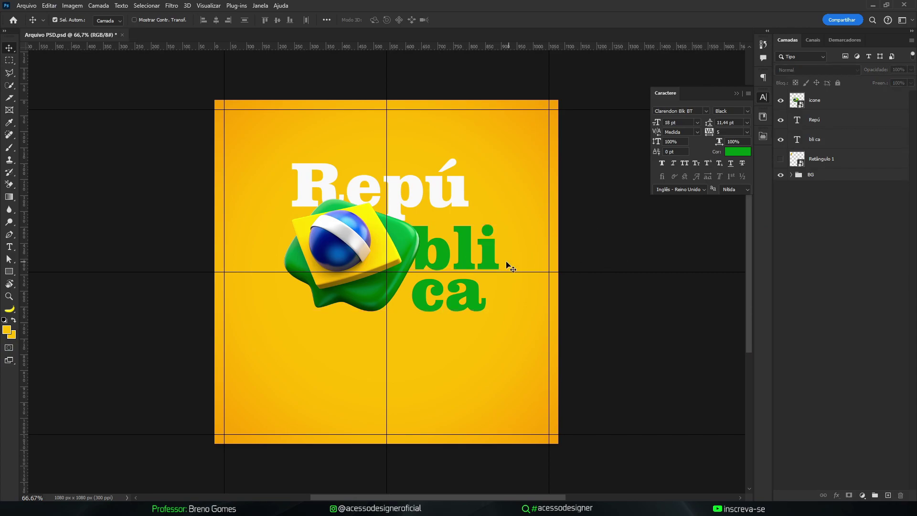
Duplicate the bli ca text to the canvas's upper-left area and replace its wording with Proclamaçãoda.
drag(454, 251, 272, 138)
key(t)
click(280, 132)
key(ctrl+a)
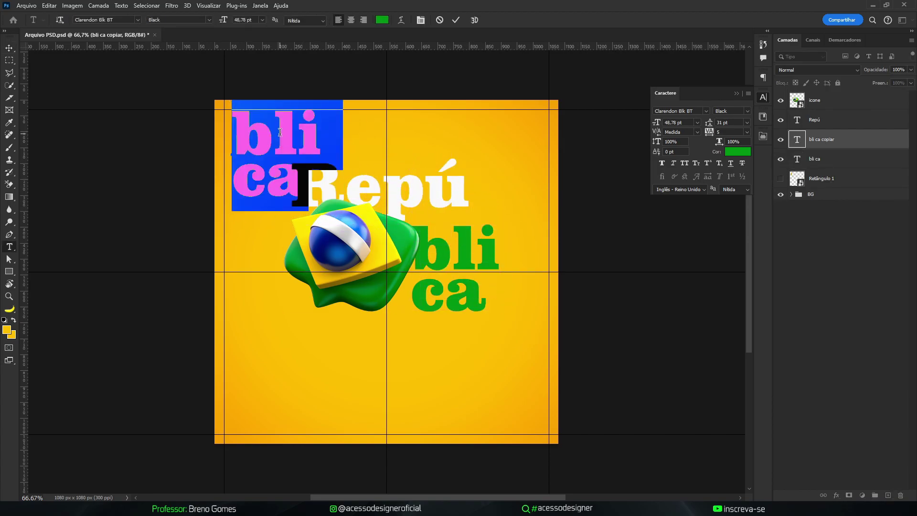
text(Proclamação)
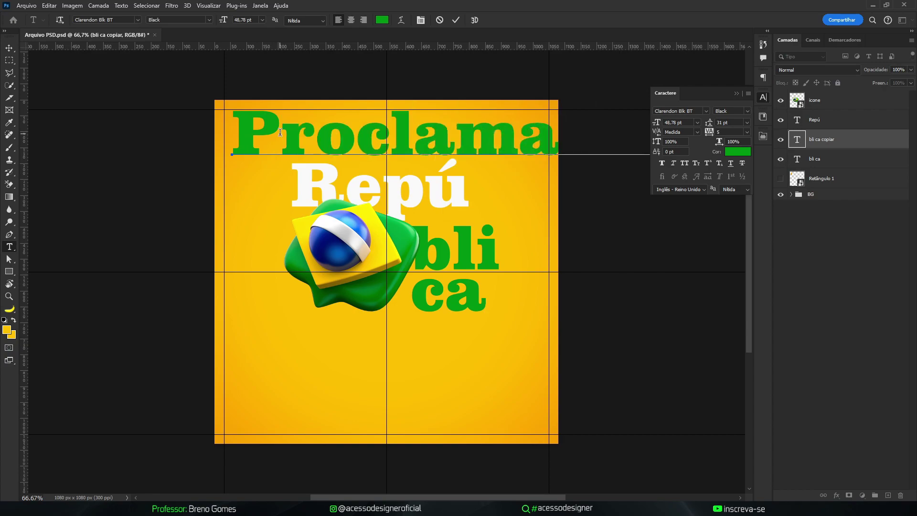
key(ctrl+Return)
Scale the Proclamaçãoda text down to about 8.64 pt and position it along the top edge of Repú.
key(ctrl+t)
drag(231, 109, 379, 169)
drag(449, 158, 438, 161)
key(Return)
click(421, 170)
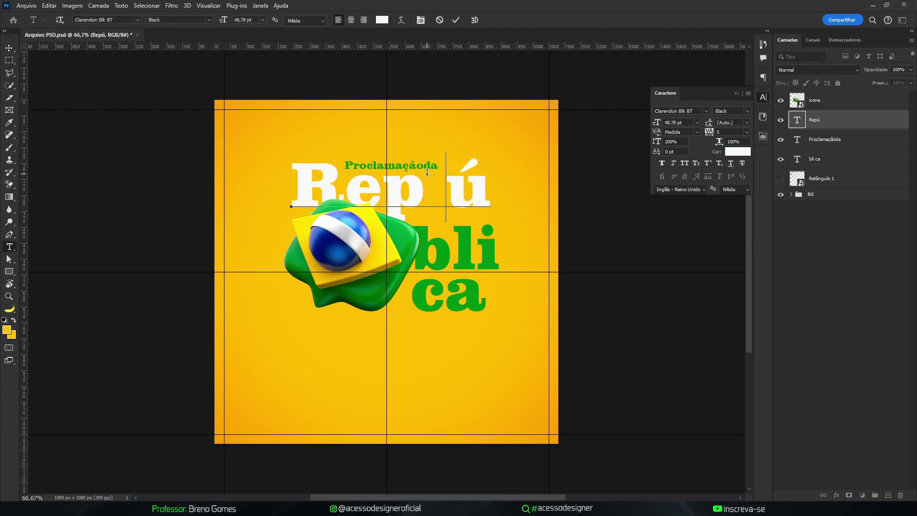
key(BackSpace)
key(ctrl+Return)
Move the Proclamaçãoda layer above Repú in the layer stack and shift its text up clear of the headline.
key(v)
drag(803, 149, 824, 119)
key(ctrl+t)
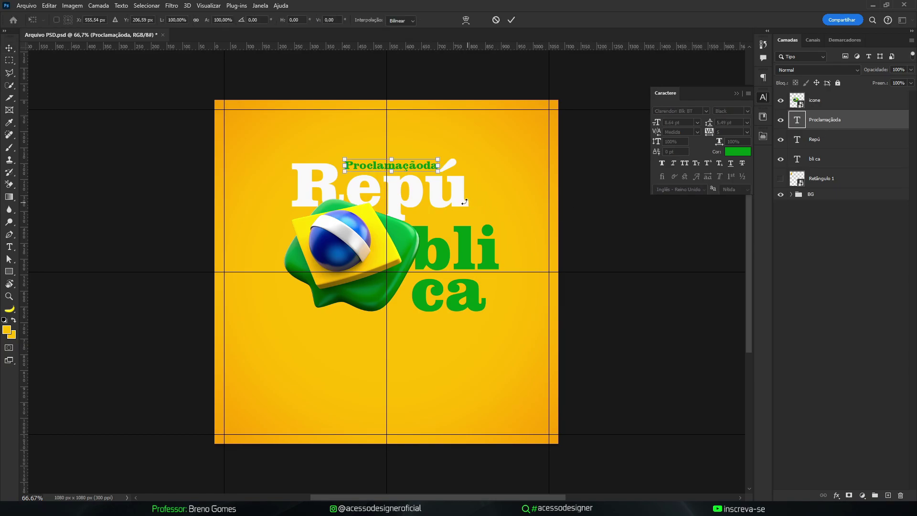
drag(418, 170, 412, 156)
key(Return)
Add the missing space to read Proclamação da and fit the line between the R and ú of Repú.
key(t)
click(421, 151)
key(ctrl+Return)
key(ctrl+t)
drag(408, 152, 407, 164)
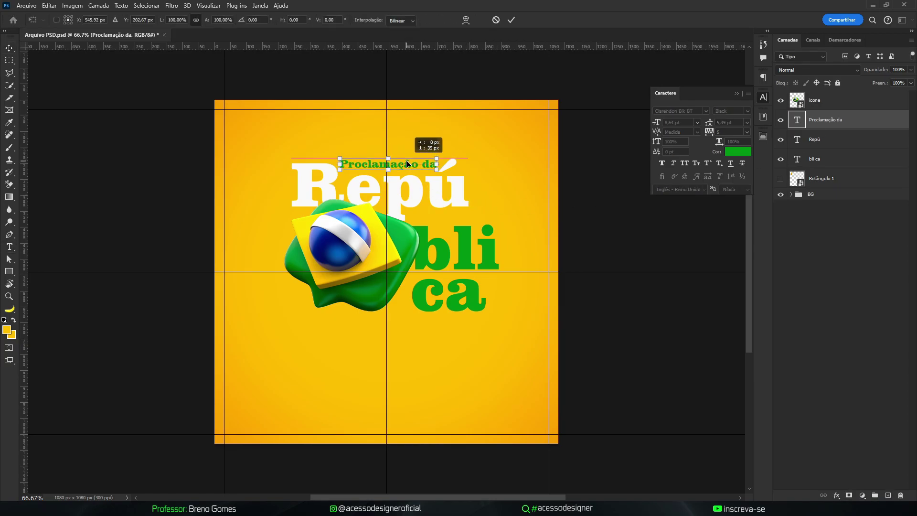
key(Return)
key(v)
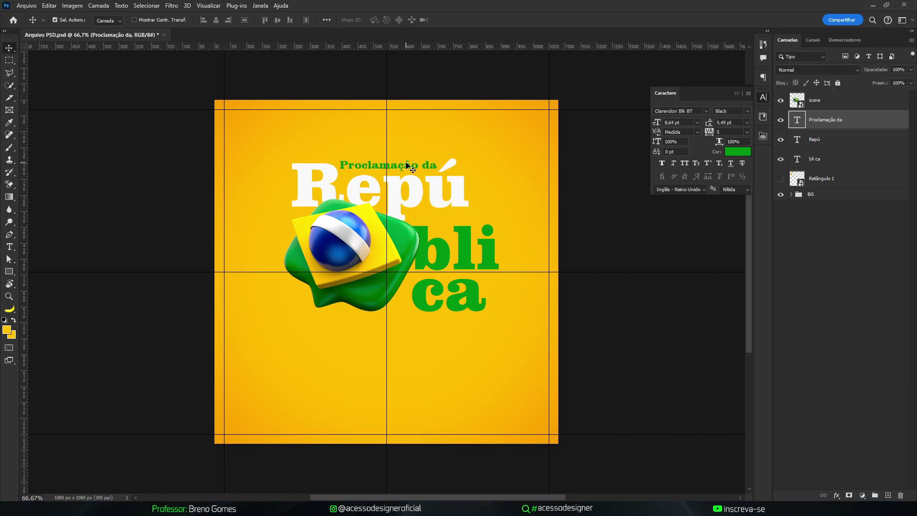
key(Down)
key(Down)
key(Up)
Duplicate the Proclamação da text just above it and change the copy to 15 de novembro.
drag(407, 165, 402, 143)
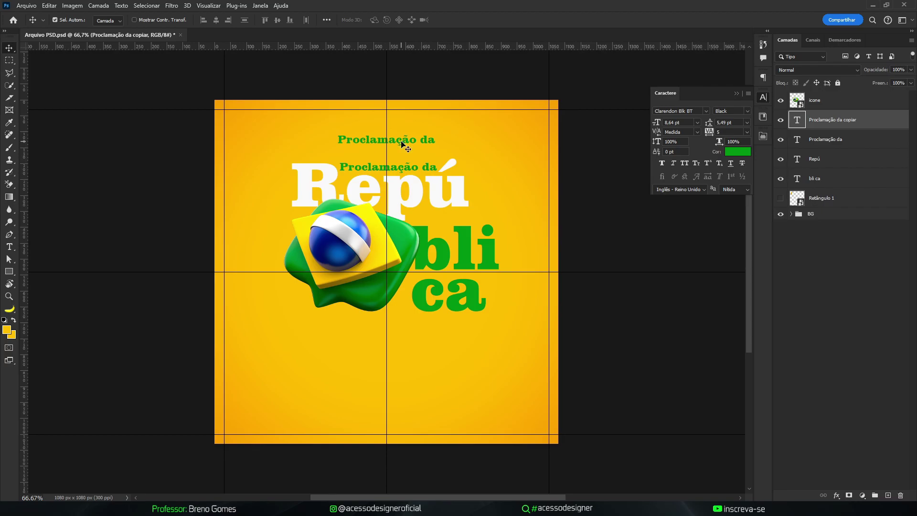
double_click(402, 141)
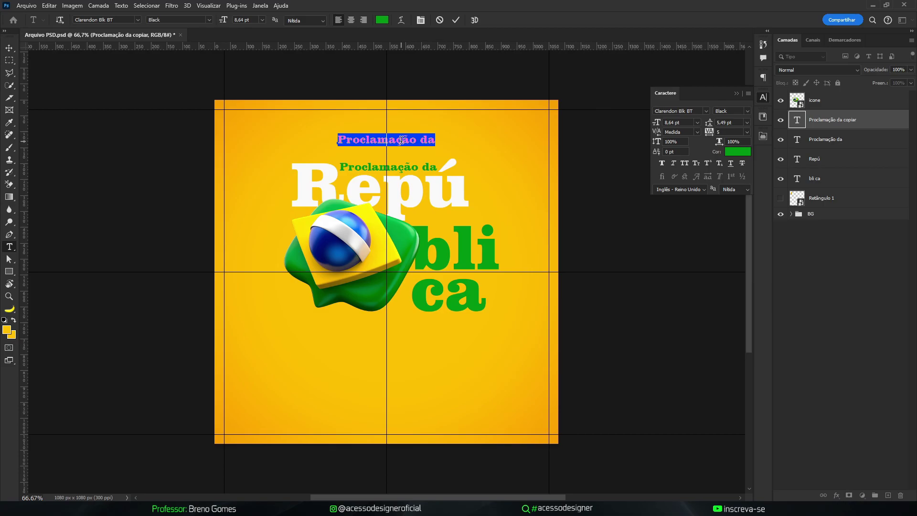
text(12)
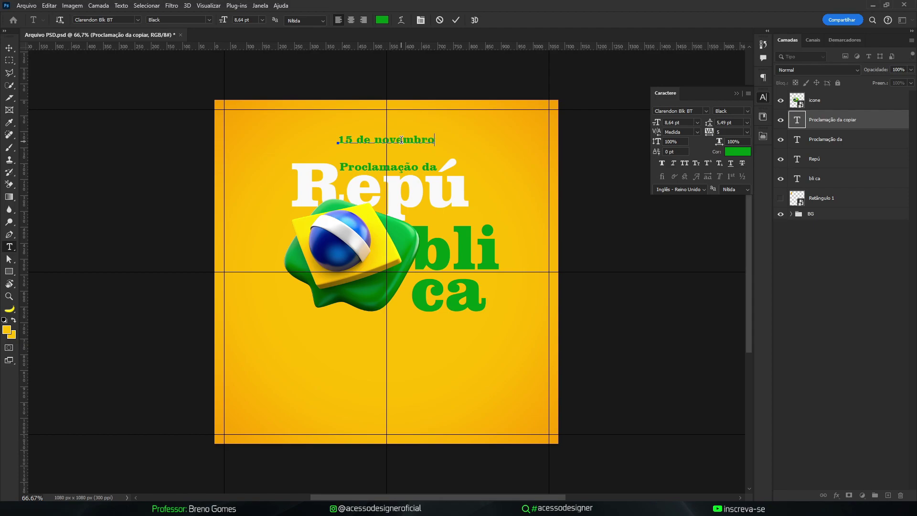
key(ctrl+Return)
key(v)
Colour the 15 de novembro text with the near-white sampled from Repú and set it in all caps.
click(736, 152)
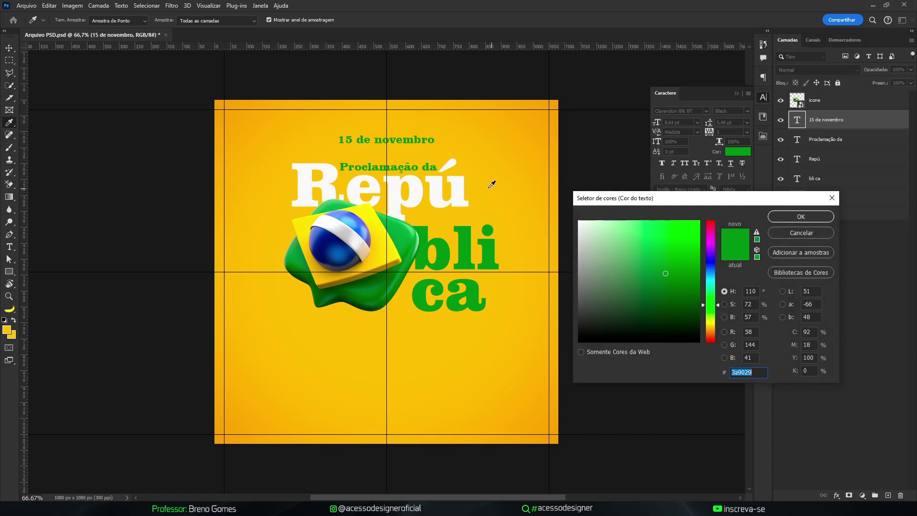
click(464, 189)
click(772, 220)
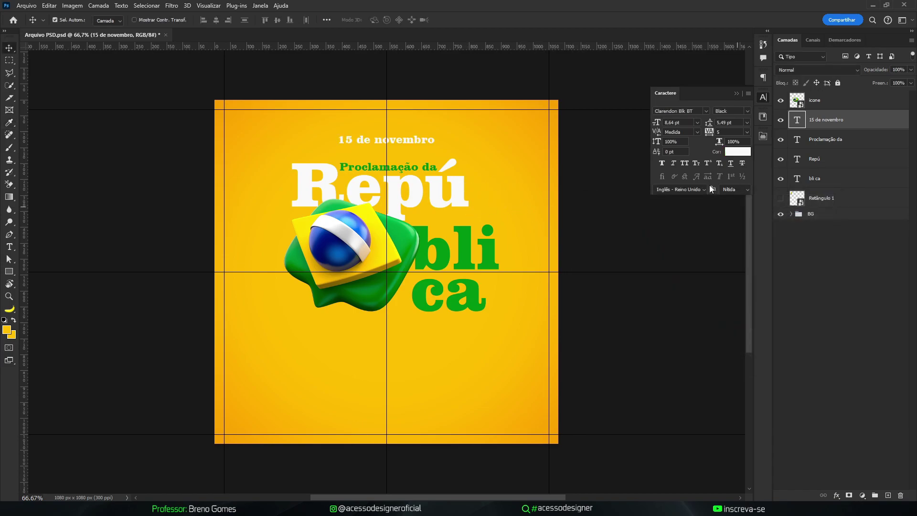
click(684, 163)
Scale the 15 de novembro line down to about 4.87 pt and nudge it slightly upward.
key(ctrl+t)
drag(454, 139, 419, 138)
key(Return)
key(Up)
key(Up)
key(Up)
key(Up)
key(Up)
key(Up)
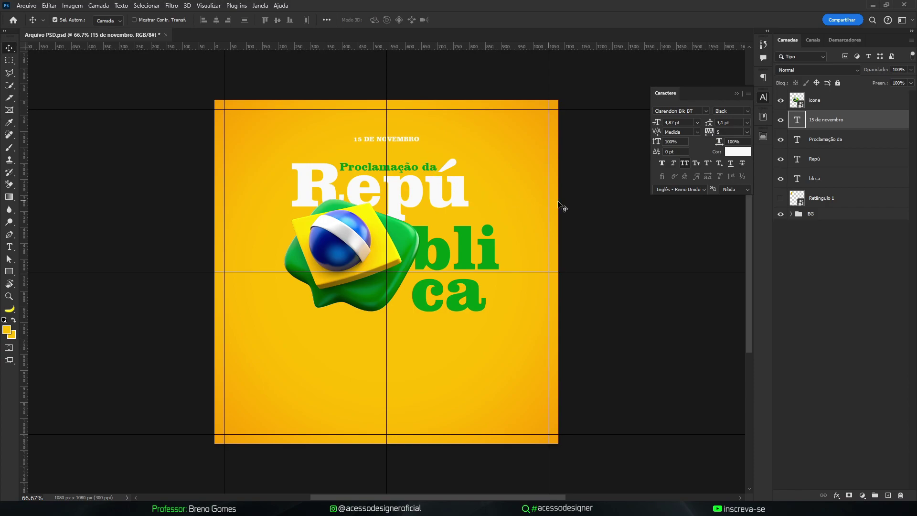
Move the green bli ca text up closer beneath Repú and nudge it slightly to the left.
click(584, 211)
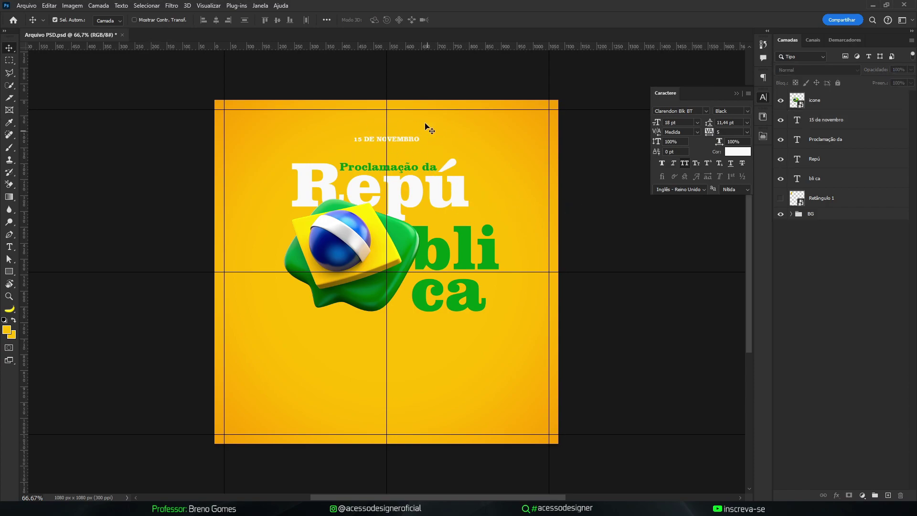
drag(443, 251, 444, 242)
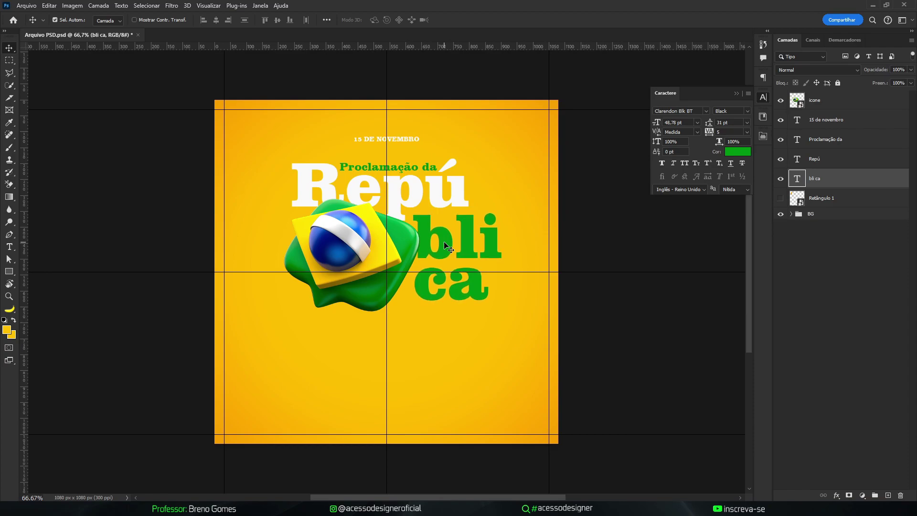
key(Left)
key(Left)
key(Left)
key(Left)
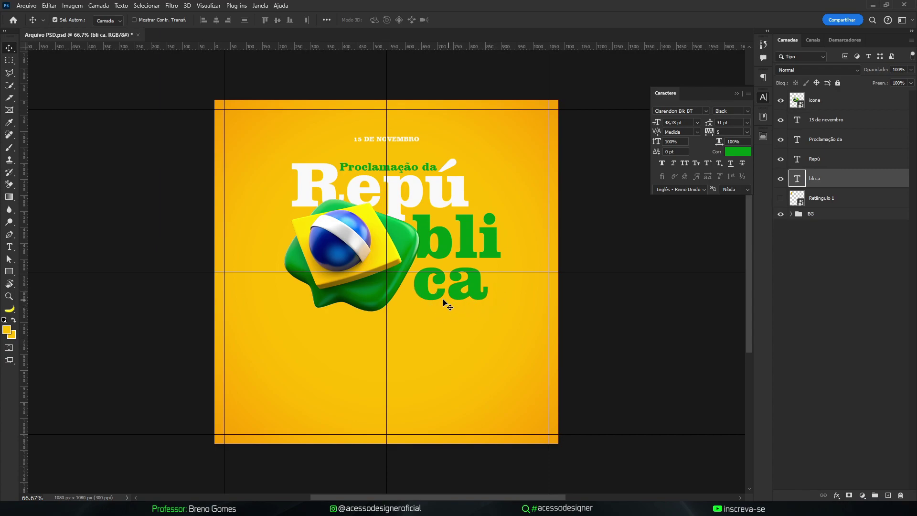
click(573, 238)
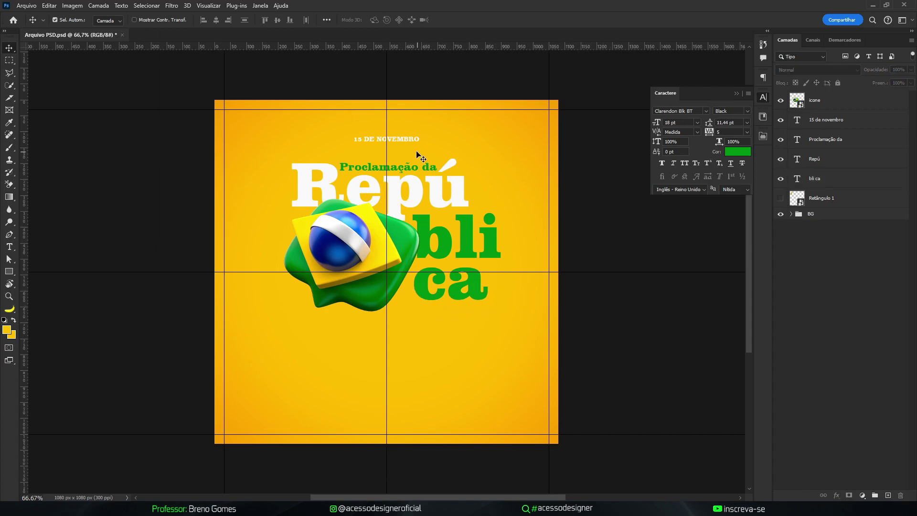
Duplicate the bli ca text below the flag icon, change the copy to Brasil and place it beneath the headline.
click(475, 273)
drag(470, 254, 328, 349)
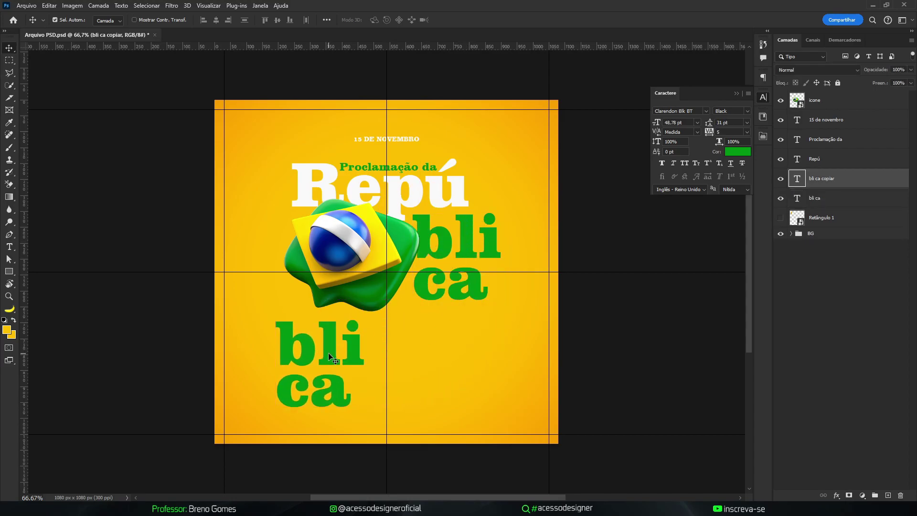
click(825, 123)
drag(356, 357, 446, 358)
key(t)
key(ctrl)
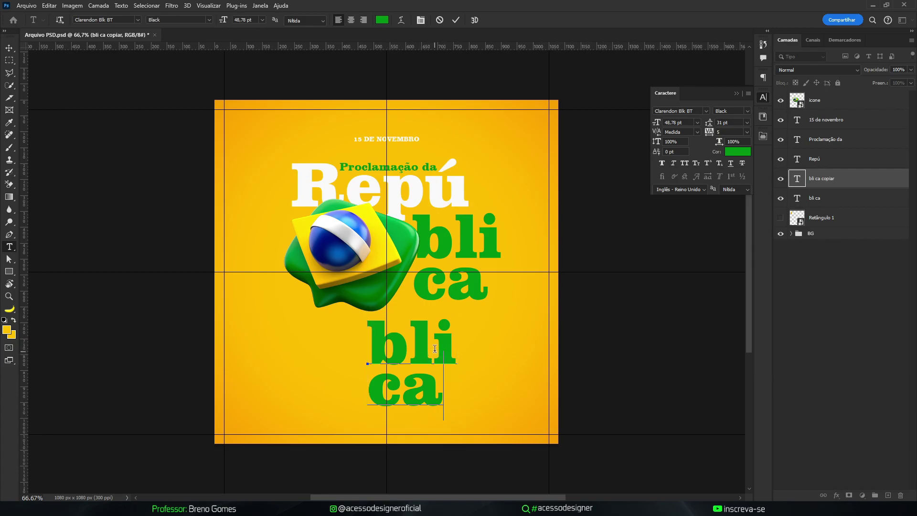
key(ctrl+a)
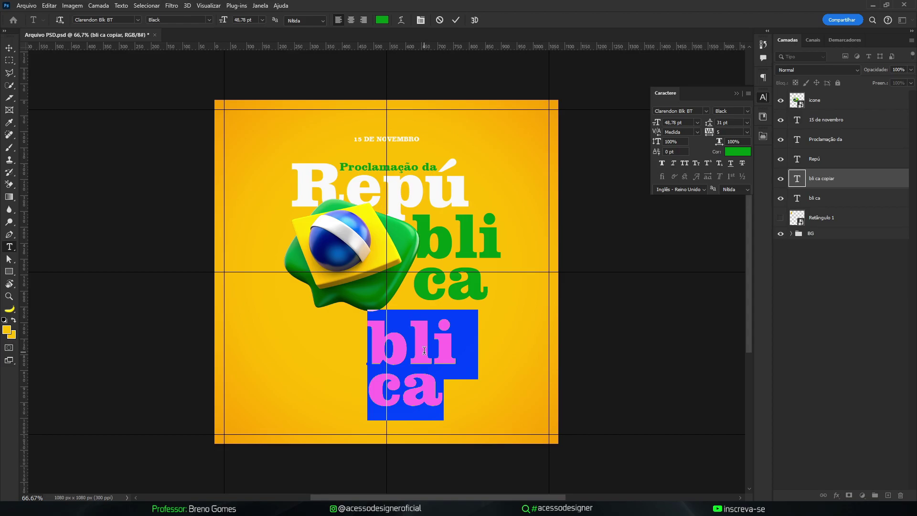
text(Brasil)
key(ctrl+Return)
key(v)
drag(422, 356, 365, 361)
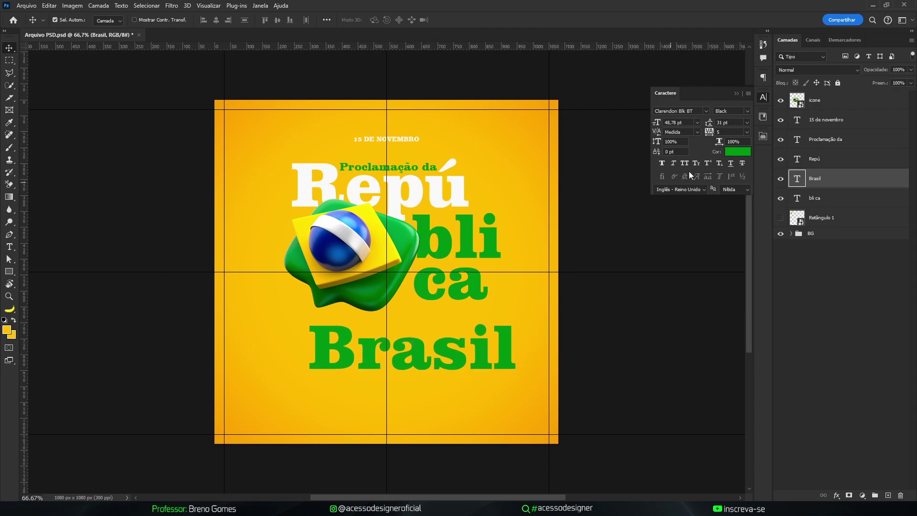
Set the Brasil text in the Amstonia Signature font and move it up so it overlaps the bottom of ca.
click(706, 112)
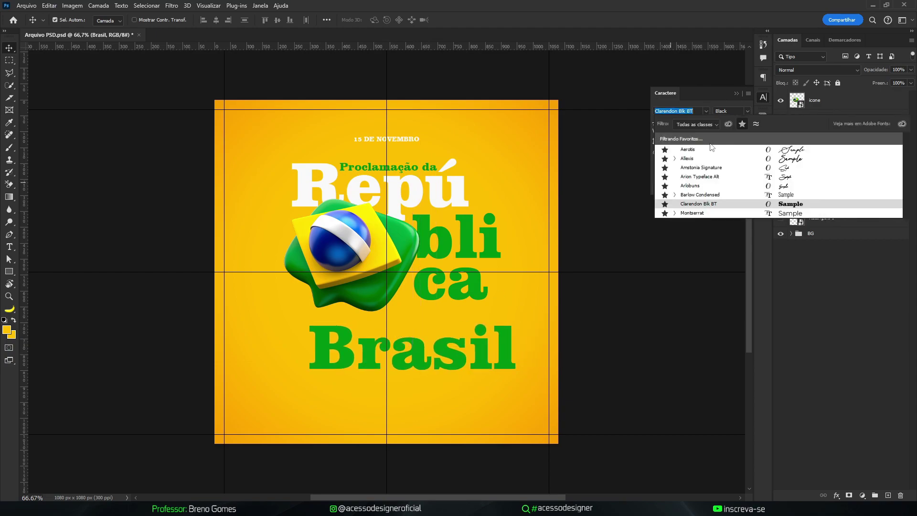
click(702, 167)
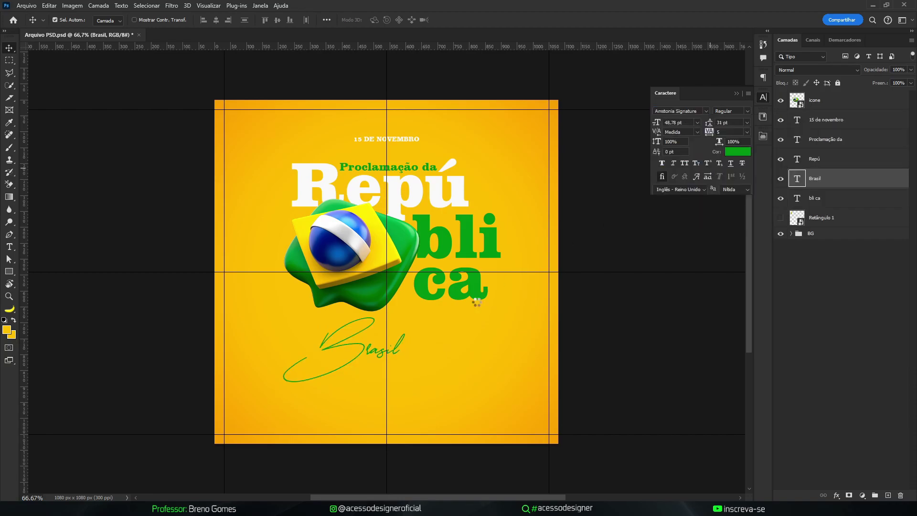
drag(399, 352, 476, 330)
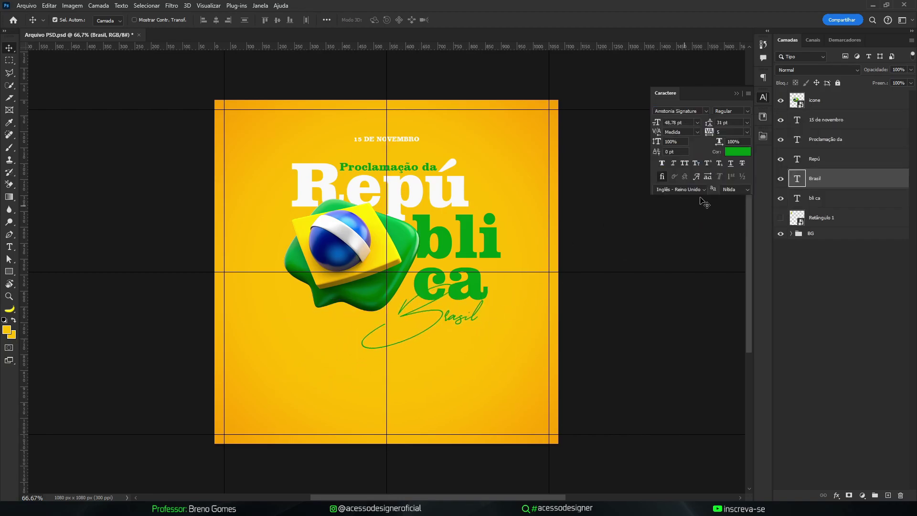
Colour the Brasil text with the near-white f9f9f9 sampled from Repú and shift it slightly up and left.
click(744, 153)
click(462, 198)
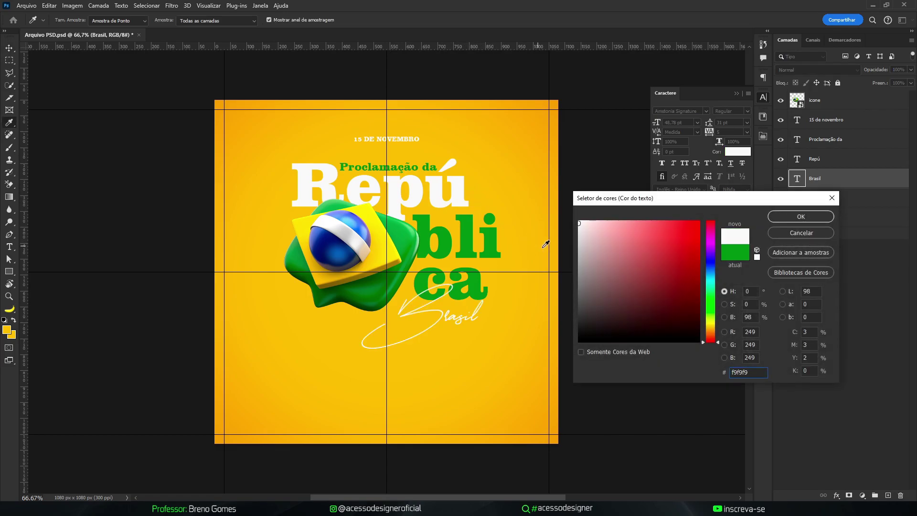
click(800, 217)
drag(452, 319, 449, 315)
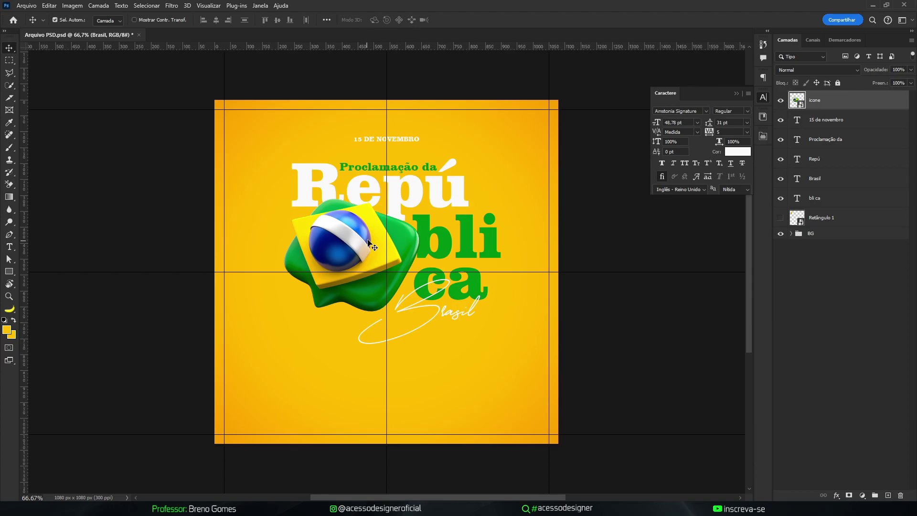
Scale the 3D flag icon down slightly to clear the bli ca text and shift it 8 px right and 3 px down.
key(ctrl+t)
drag(419, 312, 409, 302)
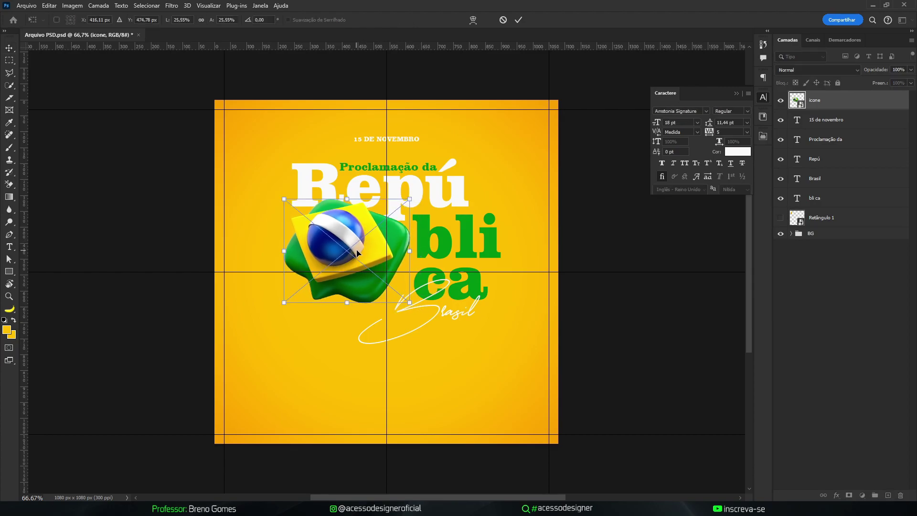
drag(357, 253, 359, 254)
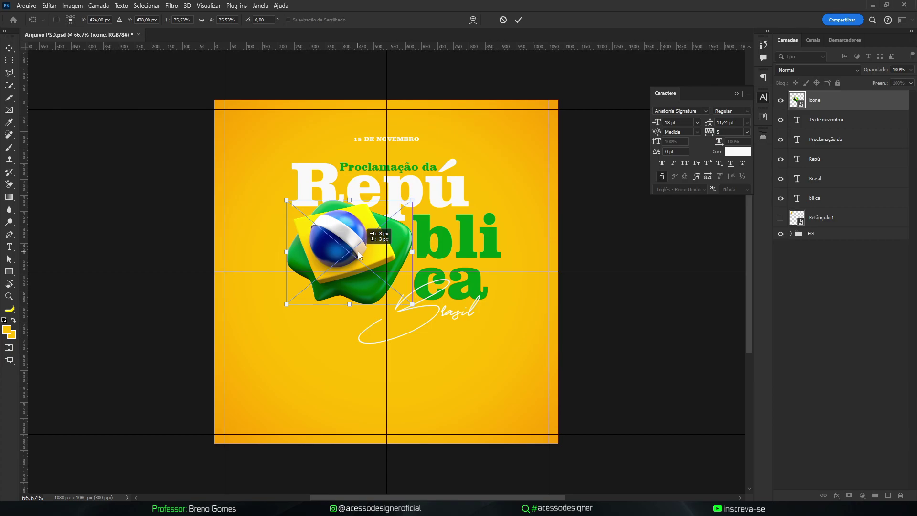
key(Return)
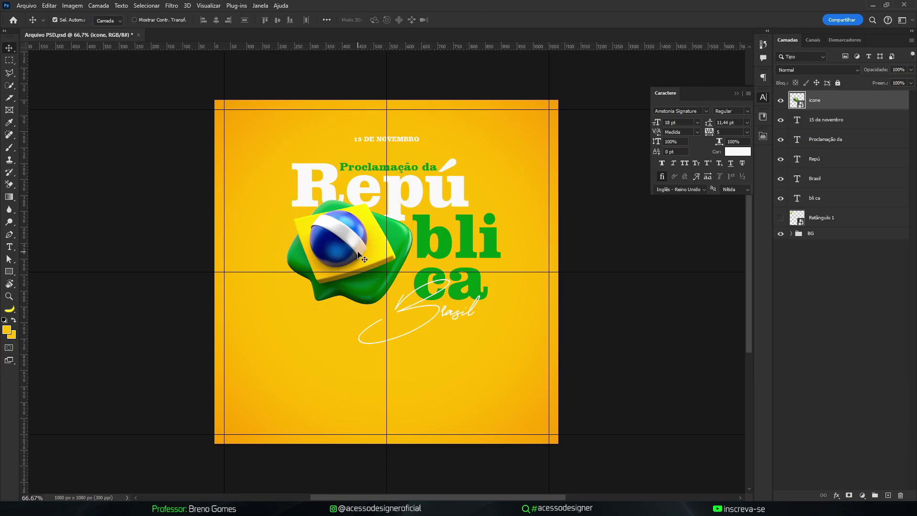
key(ctrl+t)
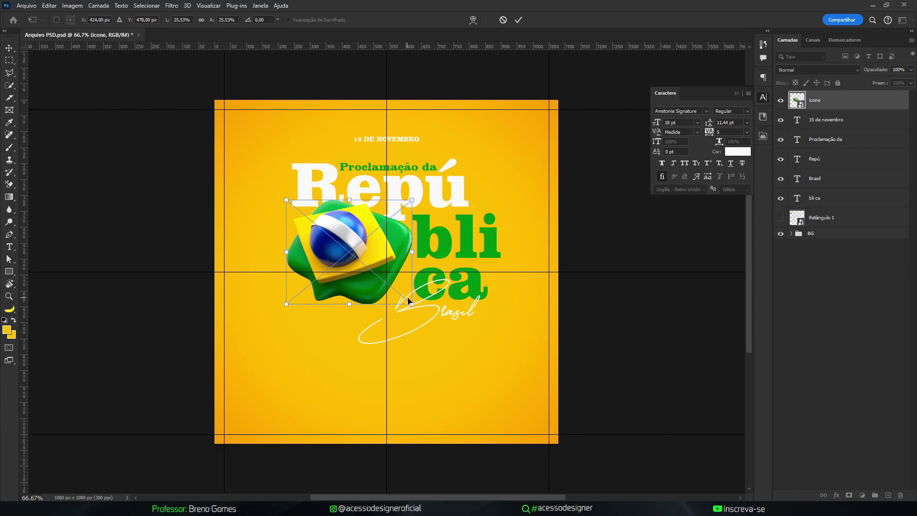
drag(411, 304, 408, 301)
key(Return)
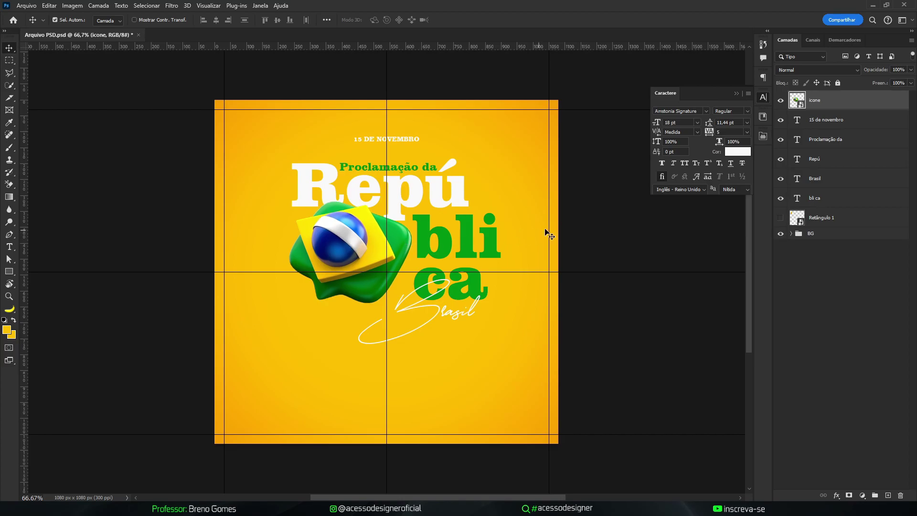
Enlarge the bli ca text to about 50.49 pt and adjust its position beside the flag icon.
click(597, 223)
click(497, 246)
key(ctrl+t)
drag(503, 315, 505, 317)
key(Return)
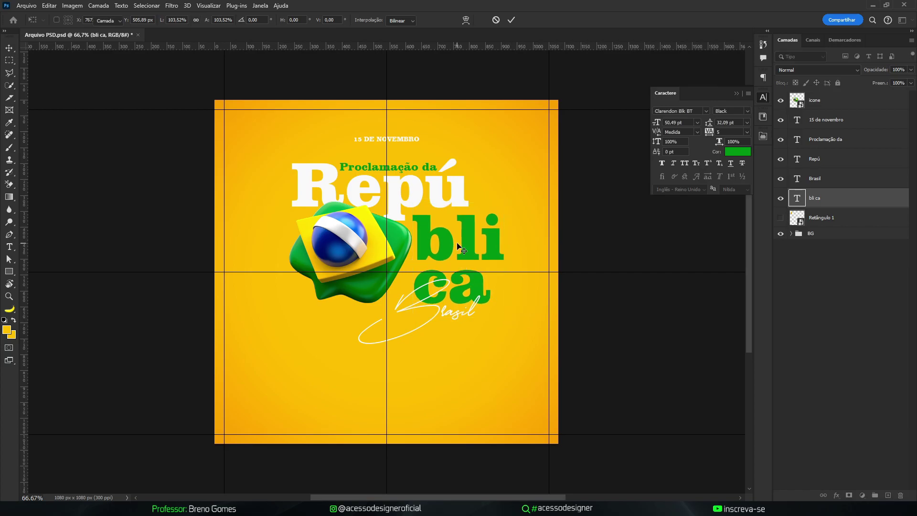
key(Right)
key(Right)
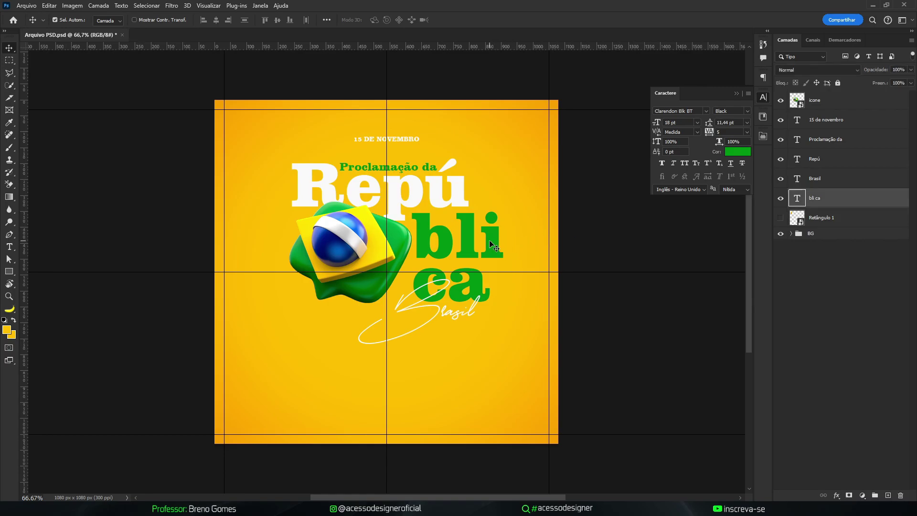
Colour the bli ca text a darker green, about 328222.
click(738, 151)
drag(662, 276, 669, 278)
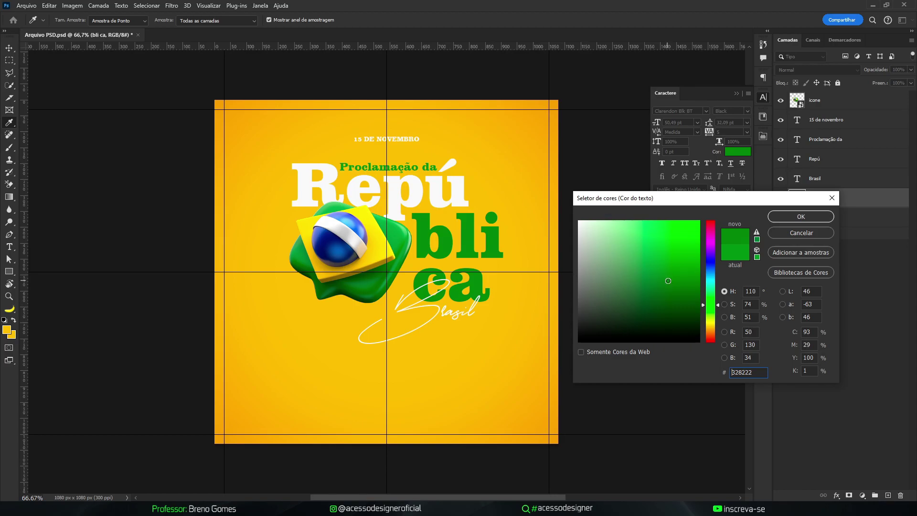
drag(752, 373, 727, 351)
click(788, 217)
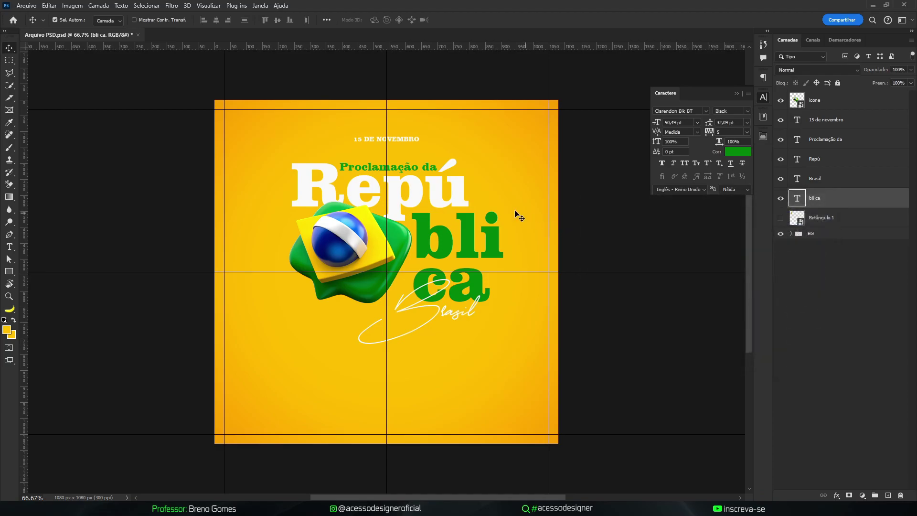
Colour the Proclamação da text with the darker green 328122 to match bli ca.
click(438, 173)
click(730, 153)
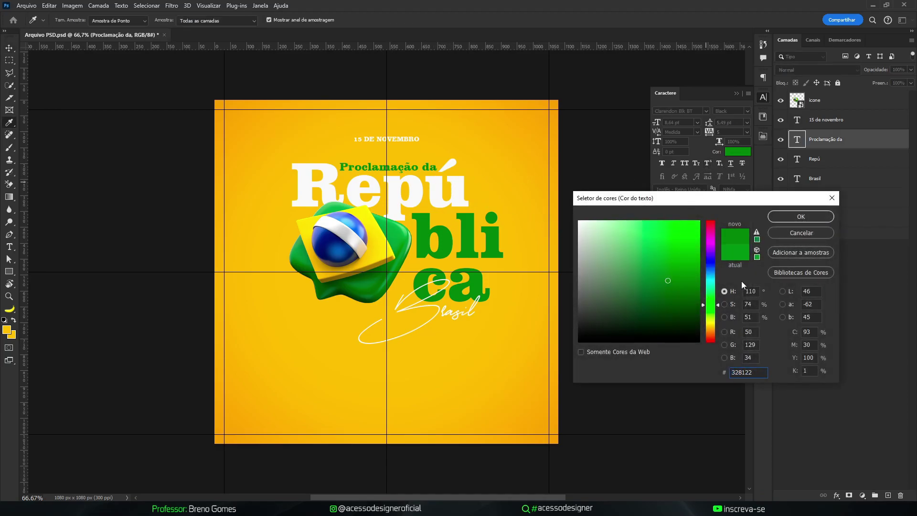
click(801, 218)
key(v)
Nudge the Brasil signature slightly right and up over the letters ca.
click(640, 231)
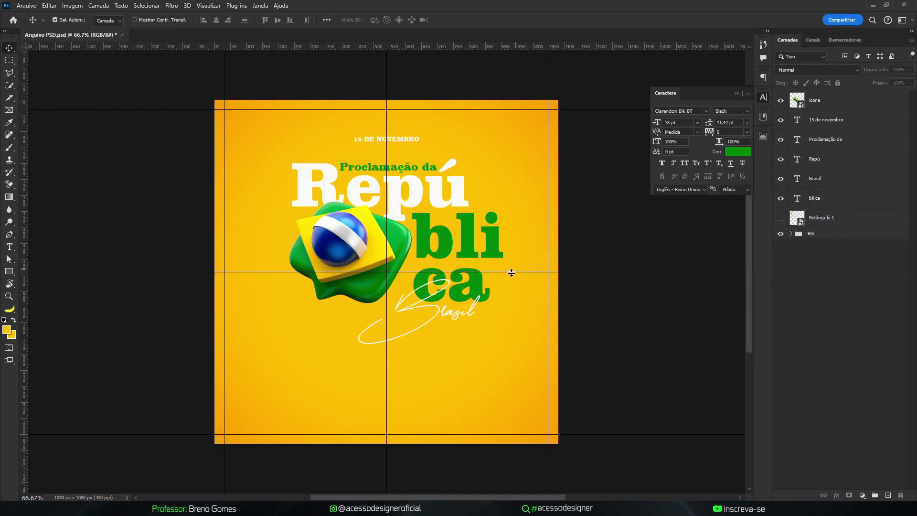
drag(453, 315, 455, 313)
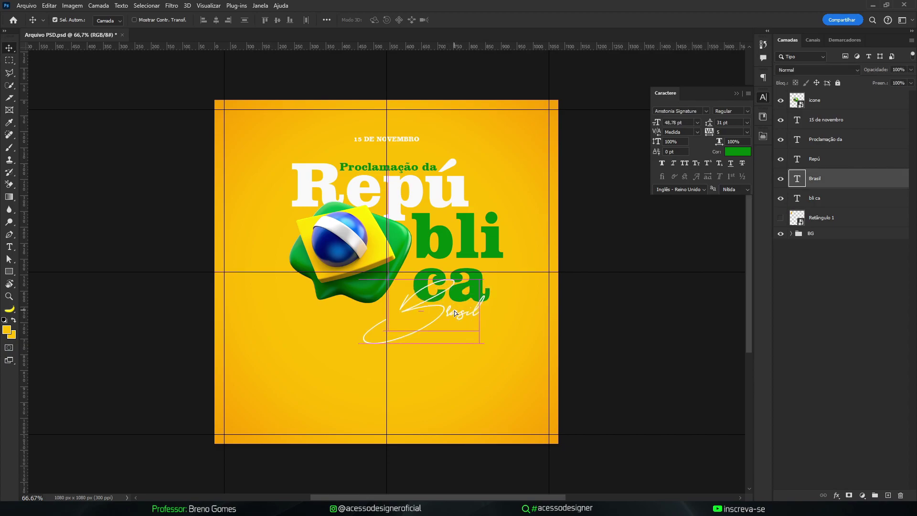
click(442, 210)
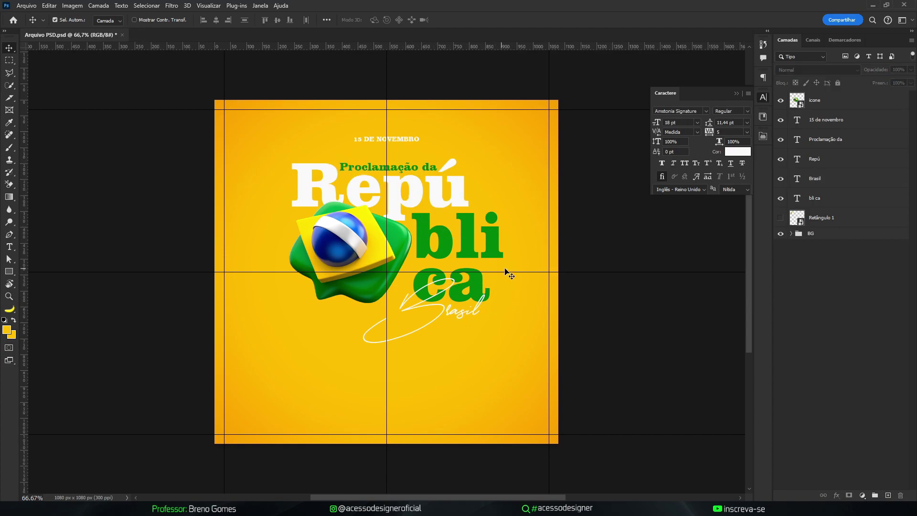
Duplicate the bli ca text, change the copy to do, and scale it to about 10.85 pt just right of ca.
drag(472, 238, 524, 153)
double_click(514, 151)
text(do)
key(ctrl+Return)
key(ctrl+t)
drag(467, 112, 495, 277)
key(Return)
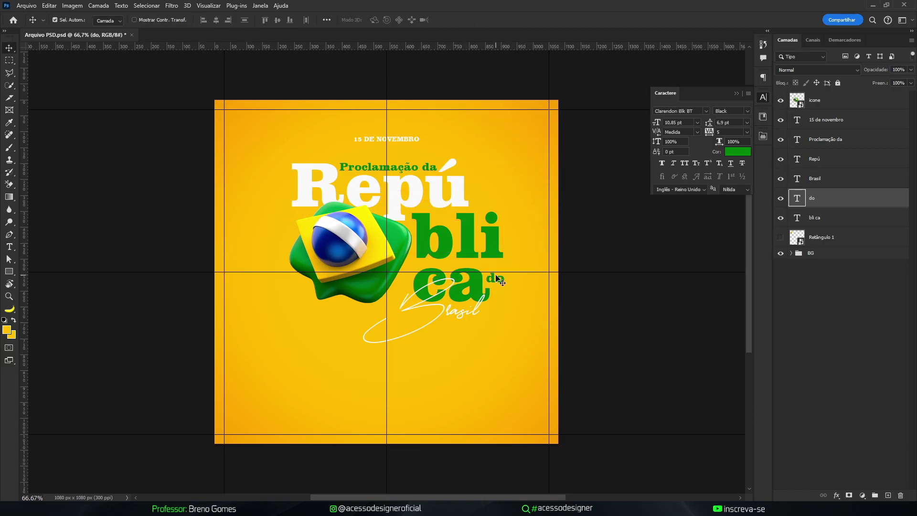
Colour the small do text with the near-white sampled from Repú.
click(728, 153)
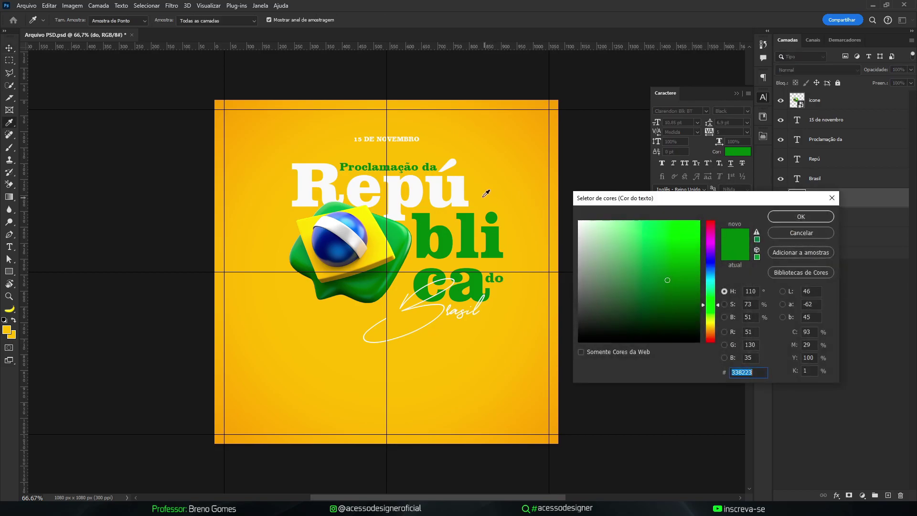
click(800, 217)
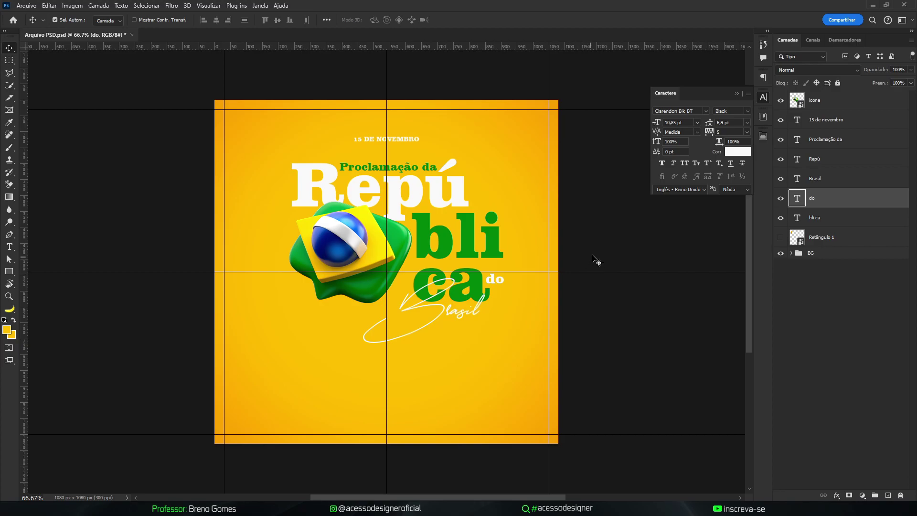
click(650, 237)
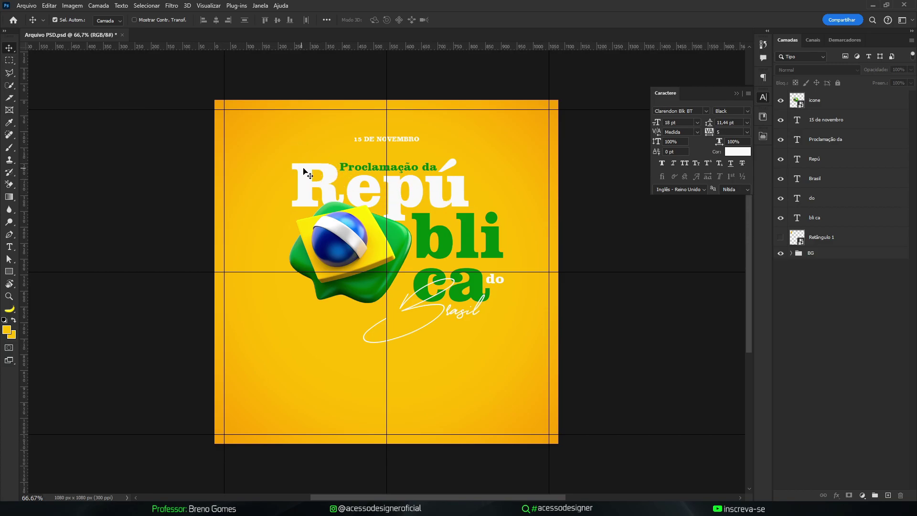
click(460, 319)
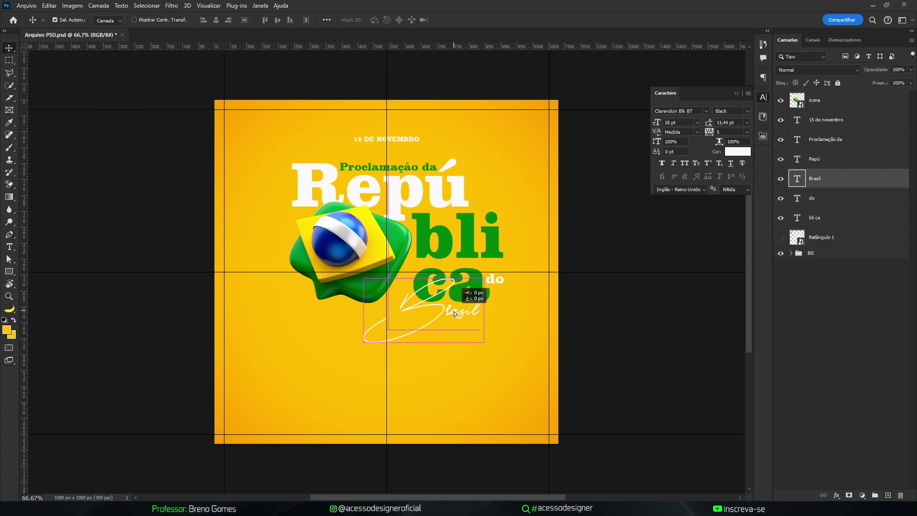
click(613, 244)
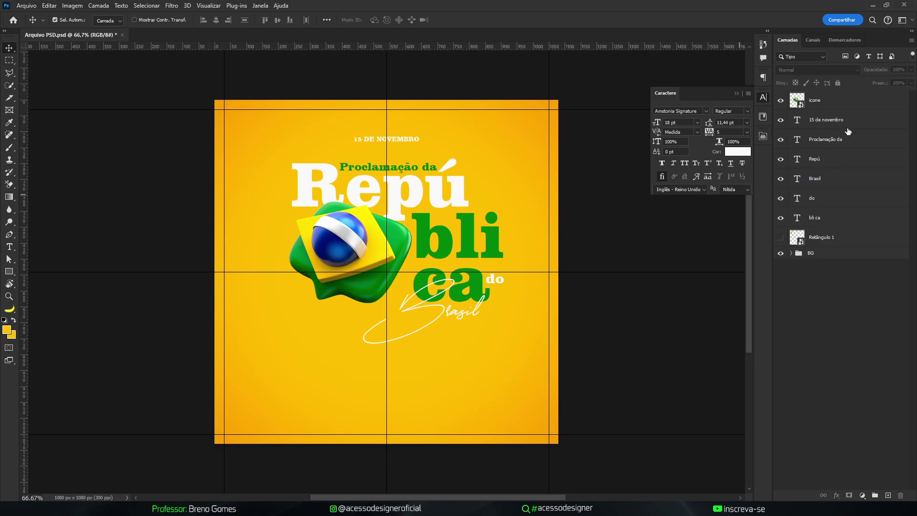
Put the 15 de novembro text layer in its own group named DATA and collapse the group.
click(818, 120)
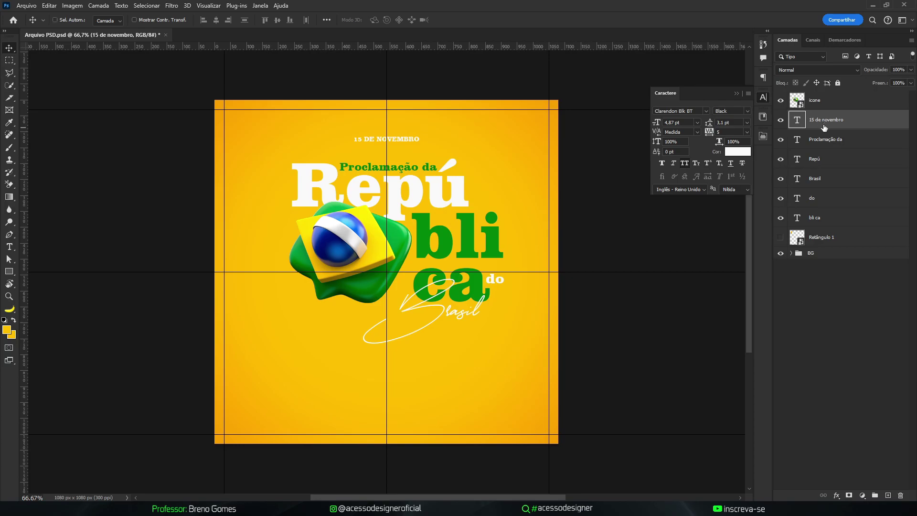
key(ctrl+g)
double_click(818, 116)
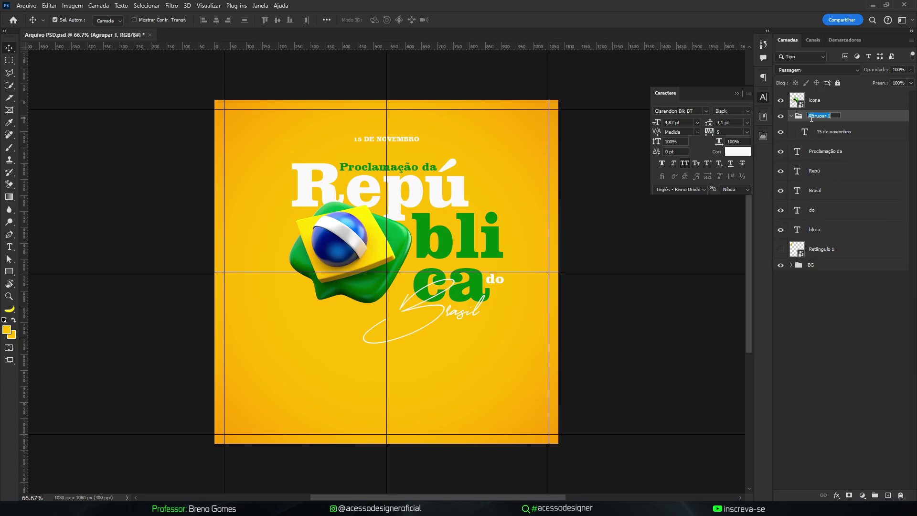
text(data)
key(Return)
double_click(818, 116)
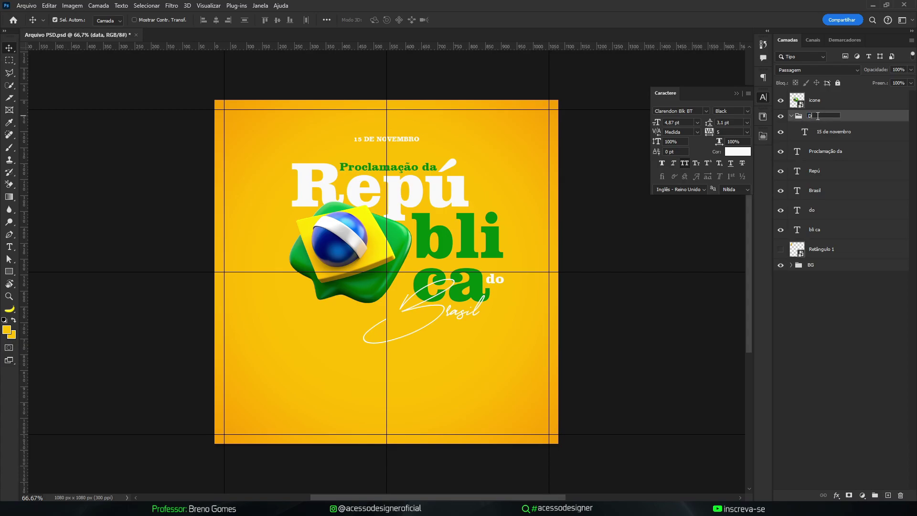
key(Return)
click(791, 116)
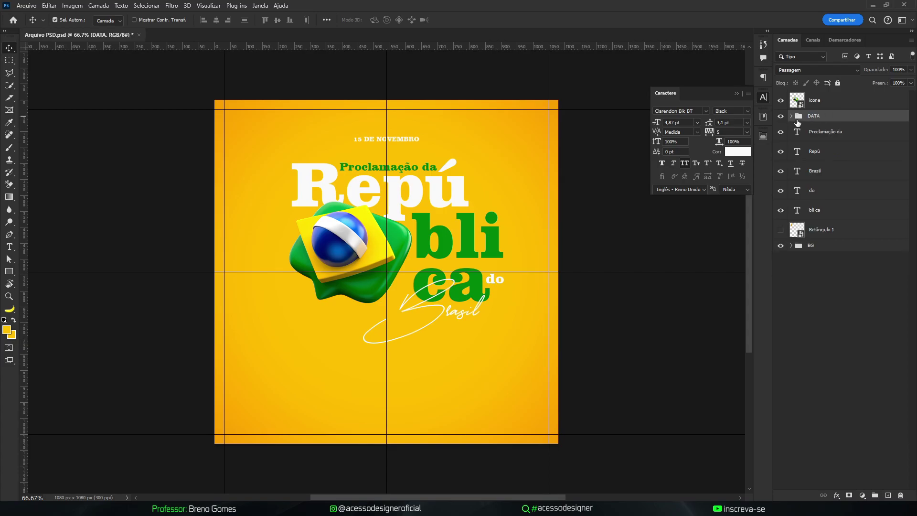
Group the text layers from Proclamação da down to bli ca and name the group TEMA.
click(824, 132)
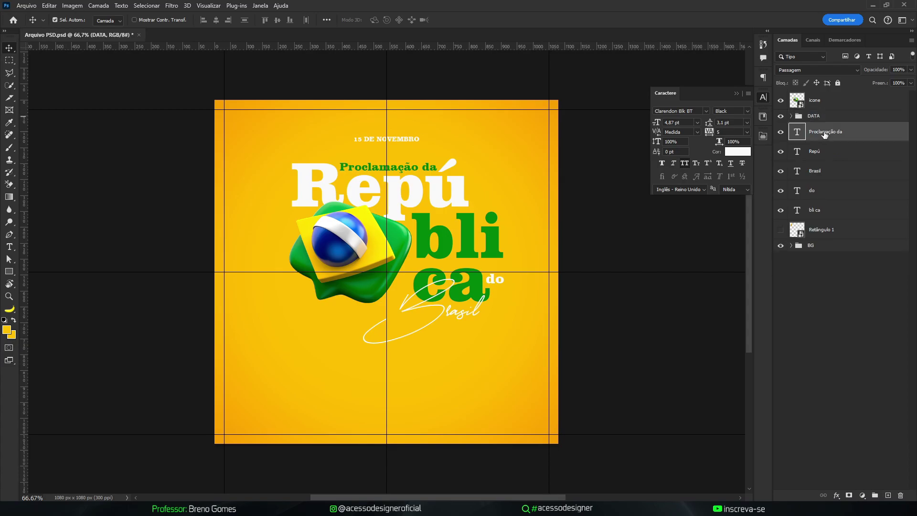
shift+click(832, 213)
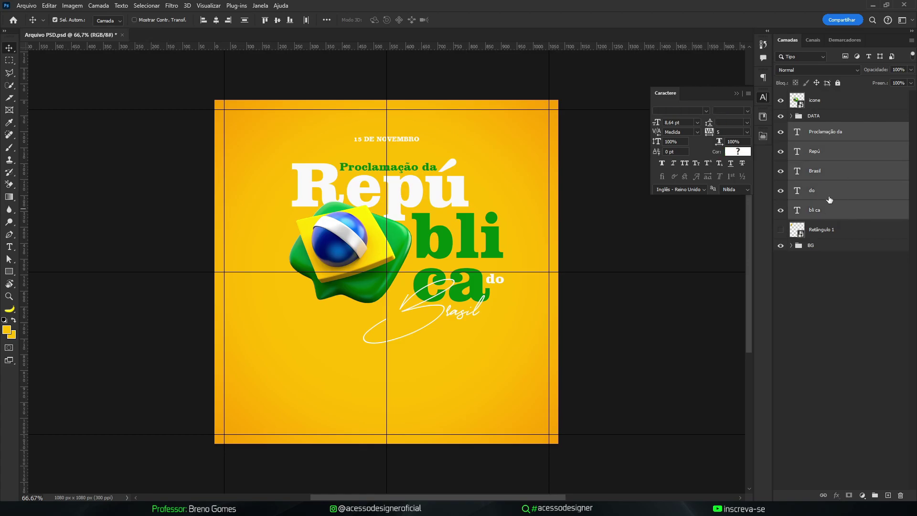
key(ctrl+g)
double_click(818, 128)
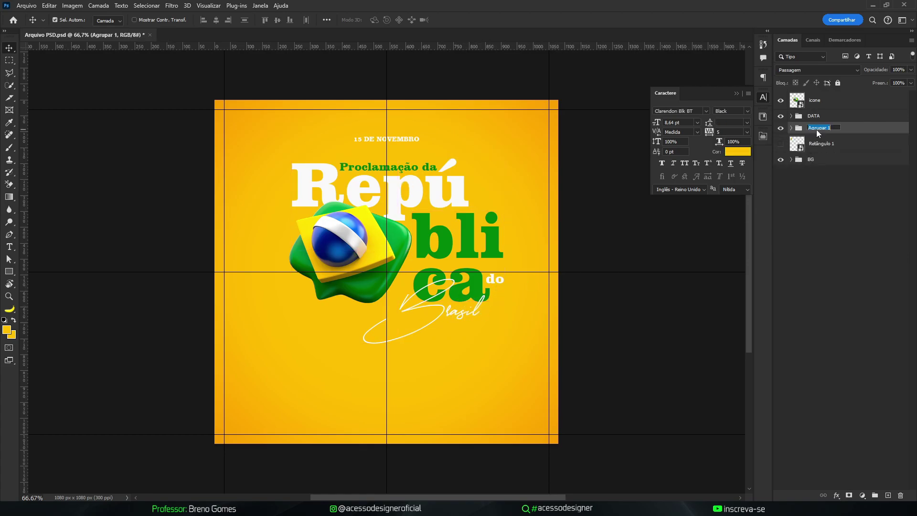
text(TEMA)
key(Return)
Put the icone layer in its own group named 3D and collapse the group.
click(820, 103)
key(ctrl+g)
double_click(814, 98)
text(3D)
key(Return)
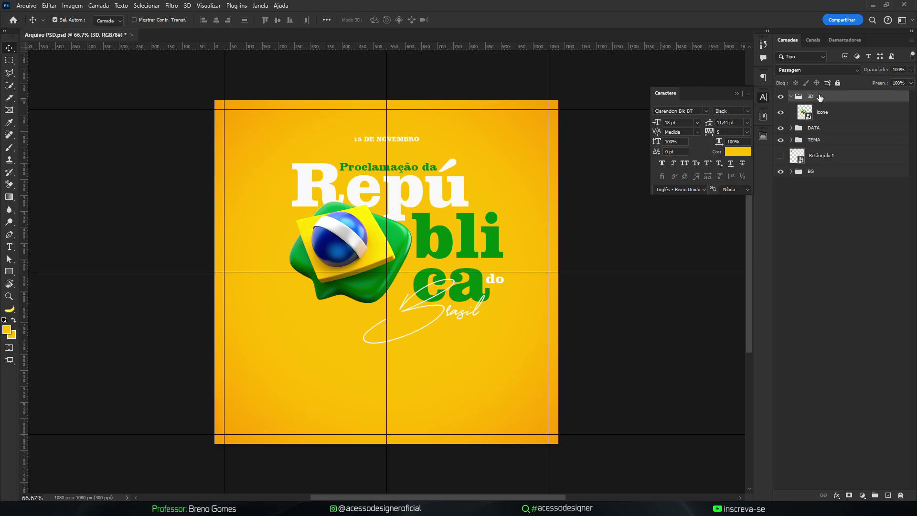
click(791, 96)
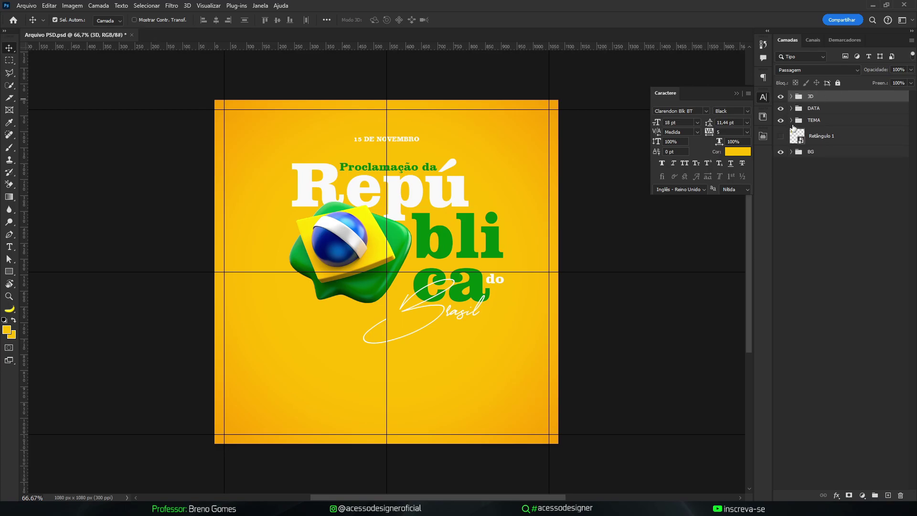
Move the Retângulo 1 colour swatches to the top of the BG group, keep them hidden and collapse the group.
click(822, 137)
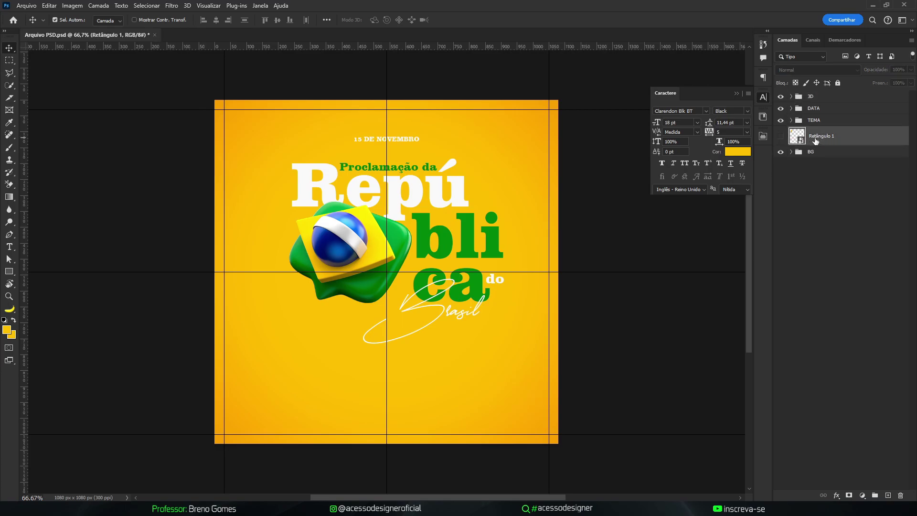
click(791, 152)
click(781, 137)
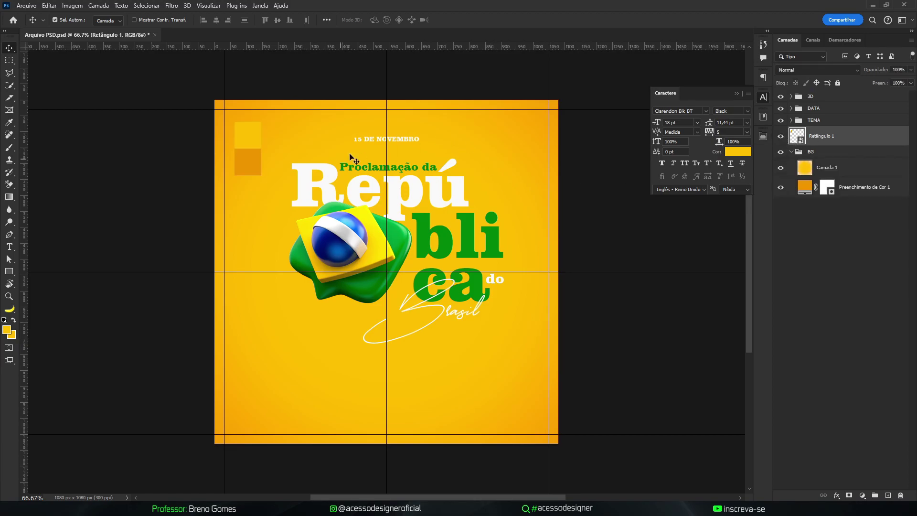
drag(248, 150, 267, 160)
key(ctrl+z)
drag(821, 139, 822, 157)
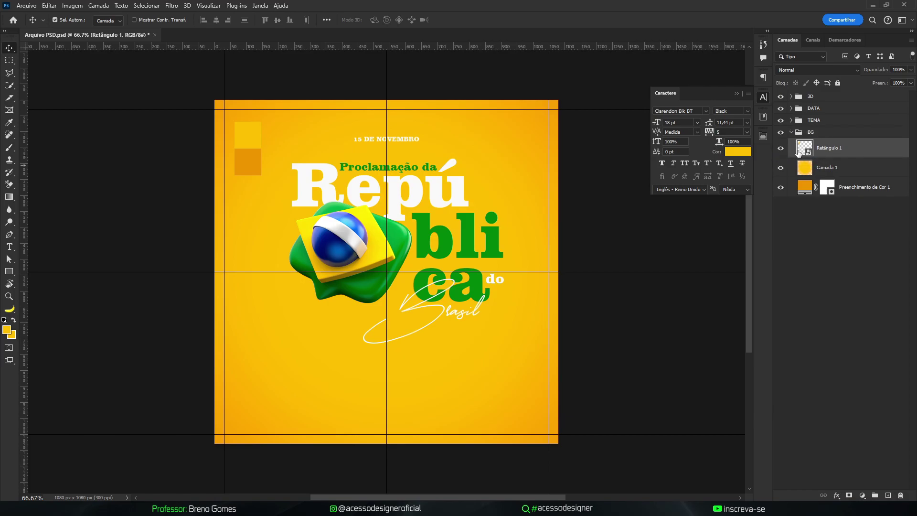
click(780, 148)
click(791, 132)
click(736, 93)
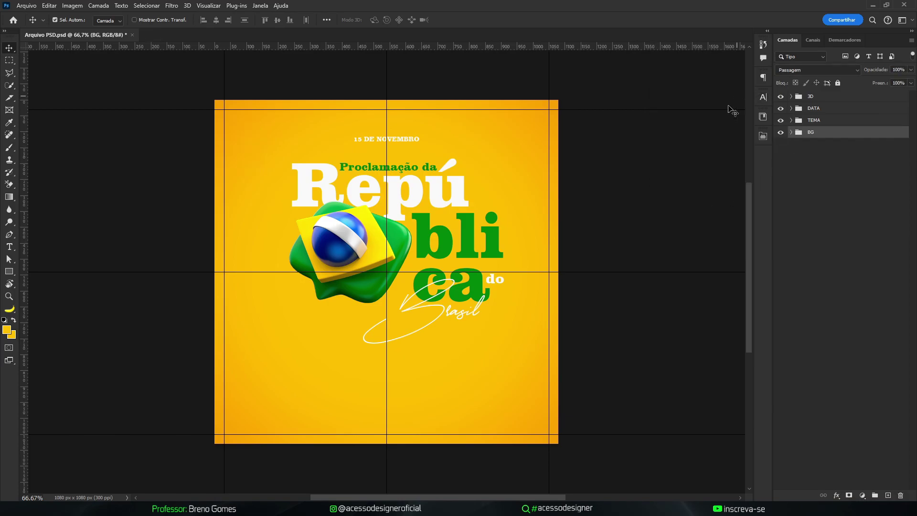
click(616, 206)
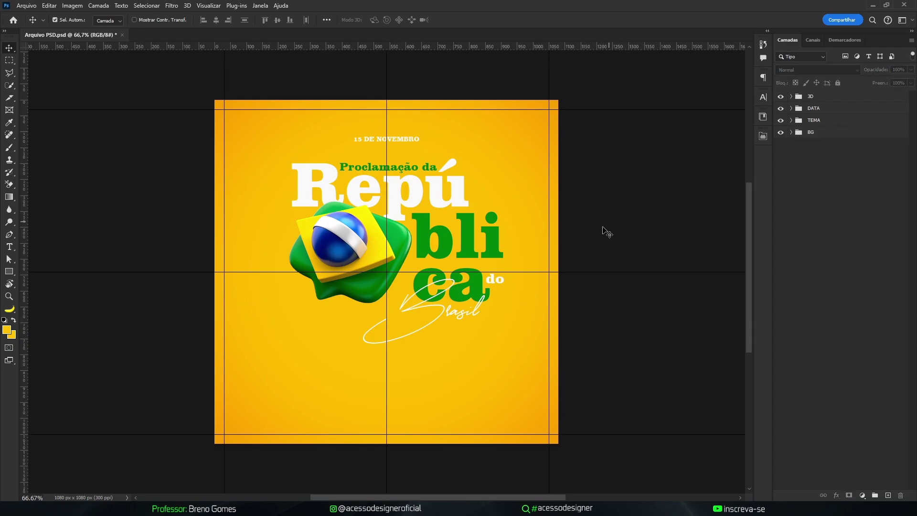
Duplicate the small do text and move the copy out of the TEMA group to just above BG.
click(503, 282)
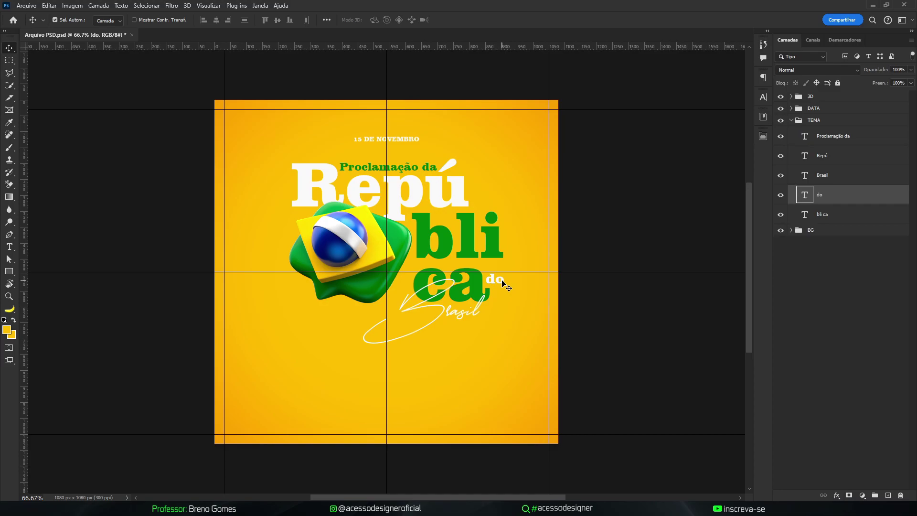
key(ctrl)
key(ctrl+j)
drag(838, 201, 821, 148)
click(791, 140)
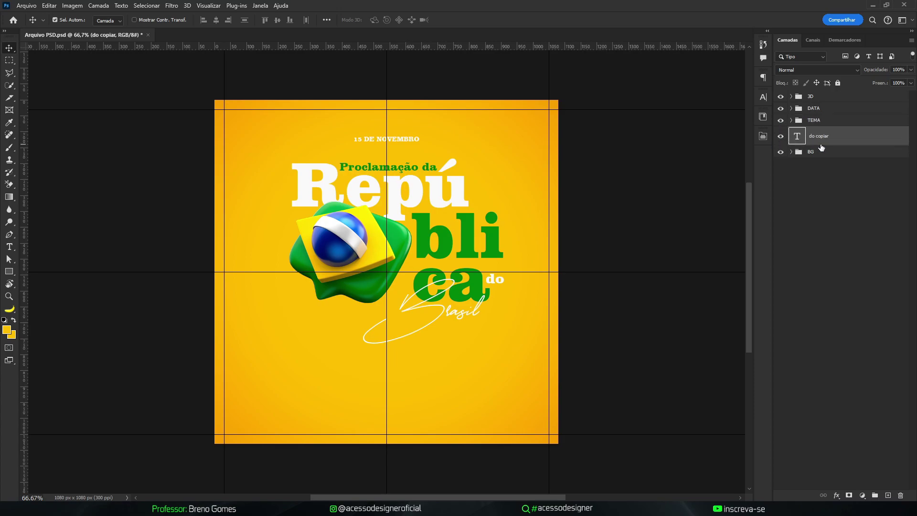
Move the copied do text below the flag icon, lined up with the left edge of Repú.
key(ctrl+t)
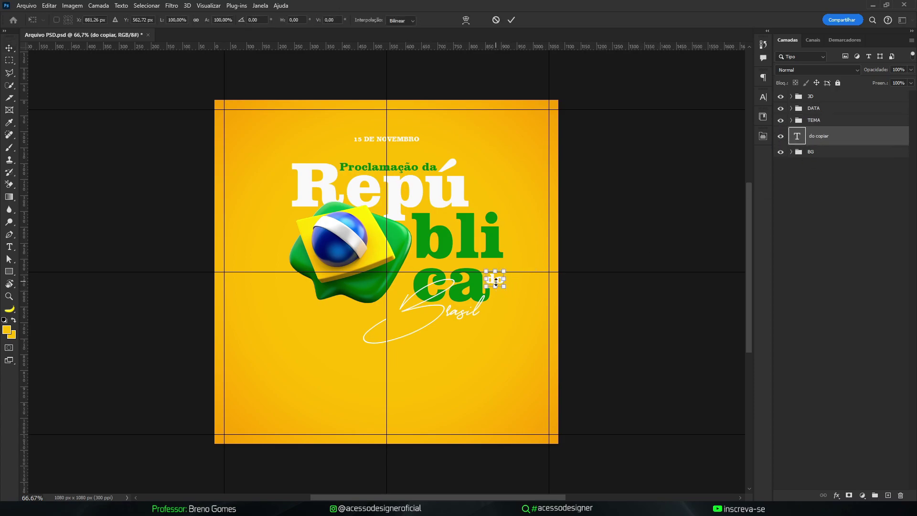
drag(498, 283, 306, 328)
key(Return)
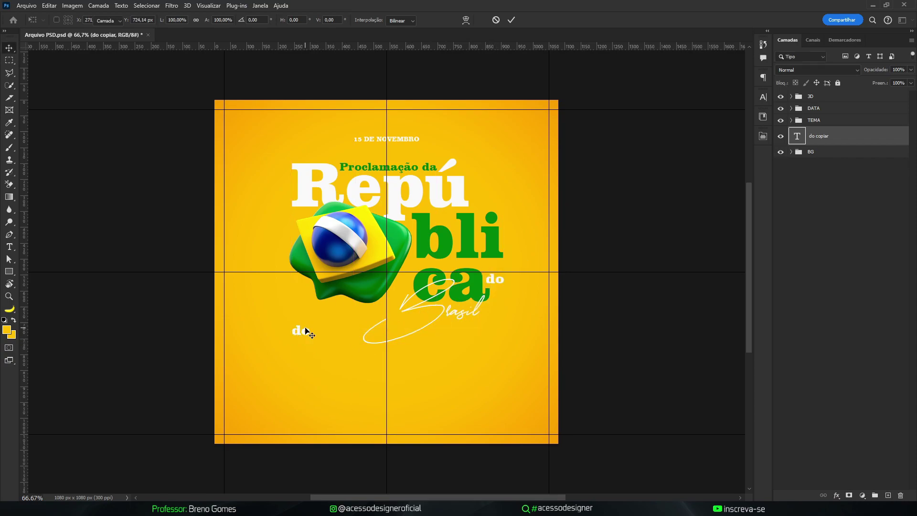
key(ctrl+t)
drag(311, 323, 307, 326)
key(Return)
Replace the copied do with the three-line phrase "Adicione uma frase com / a abordagem do tema / nesse espaço".
key(t)
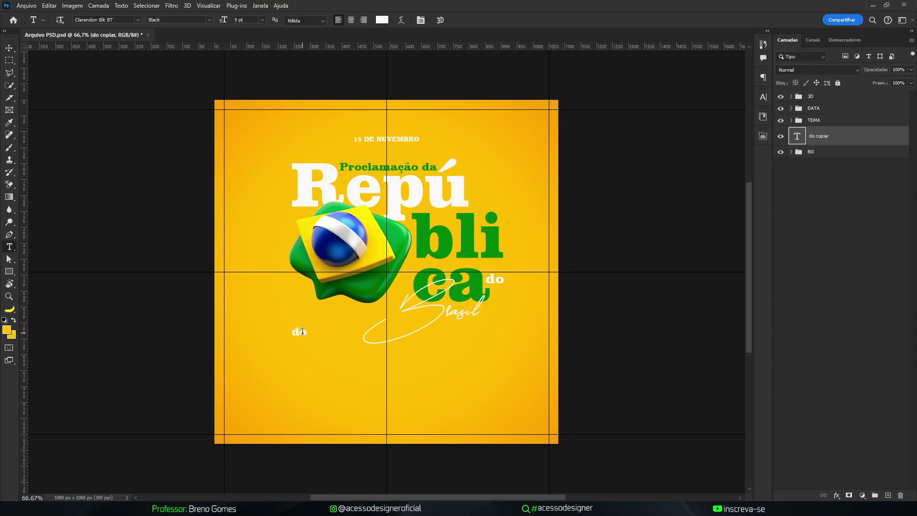
double_click(299, 332)
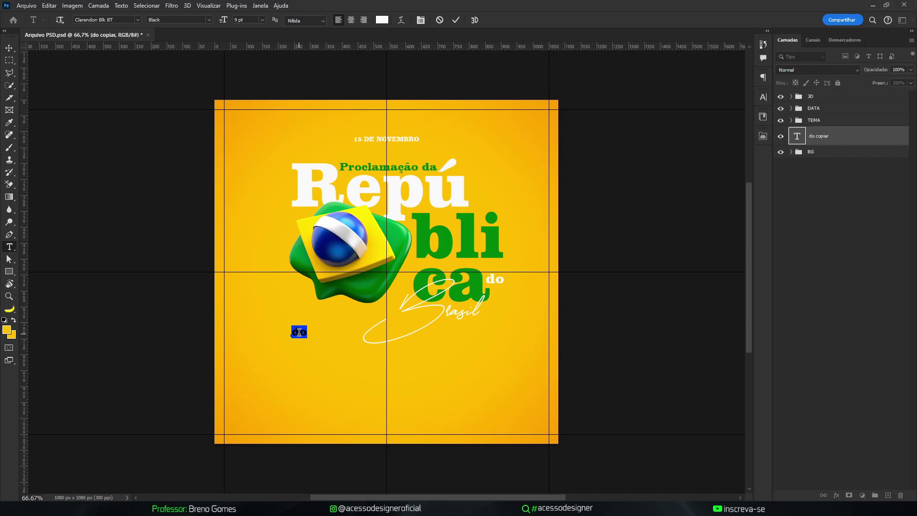
key(BackSpace)
text(Adicione uma frs)
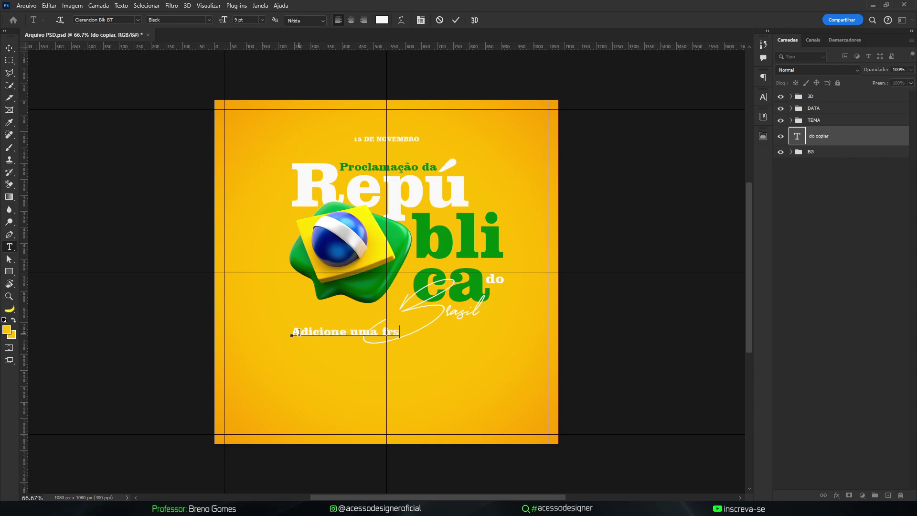
text(ase)
text( com)
text(a abor)
text(dagem do tema )
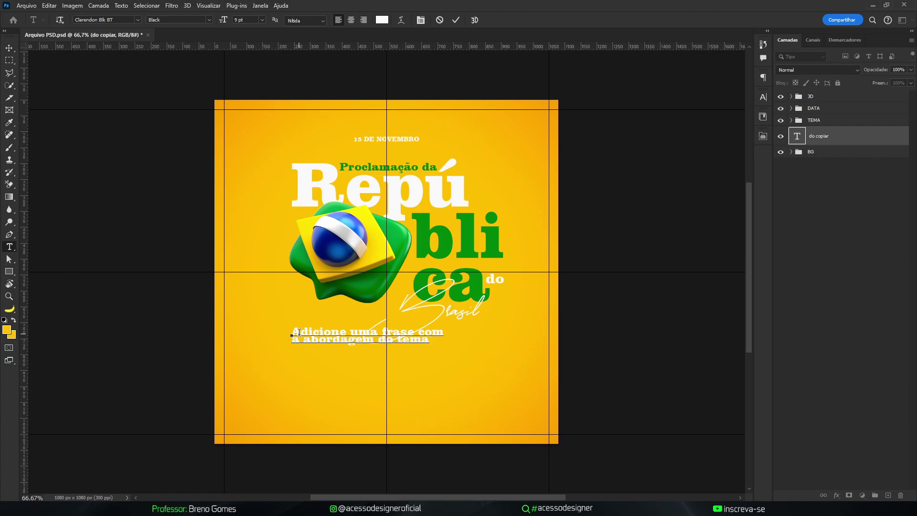
text(nesse espaç)
key(ctrl+Return)
key(v)
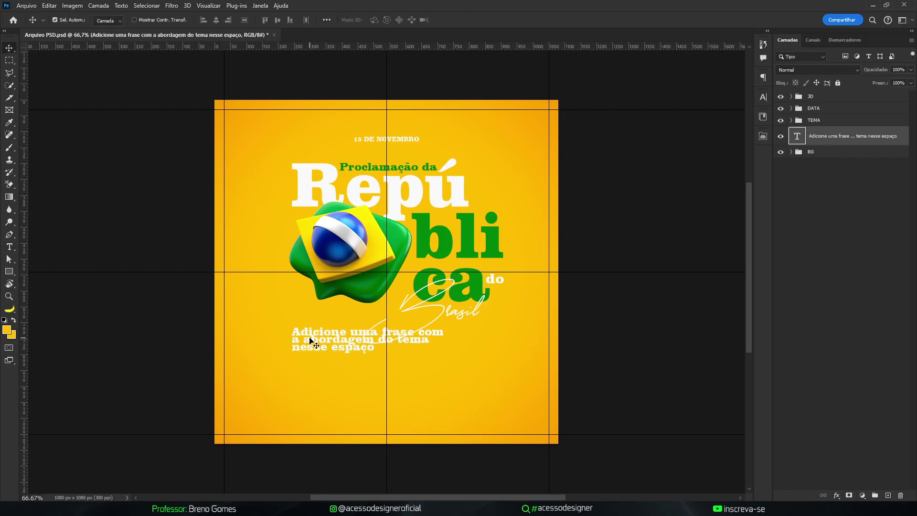
Shift the phrase slightly up and left, and scale it down to about 64.75%.
drag(310, 340, 306, 334)
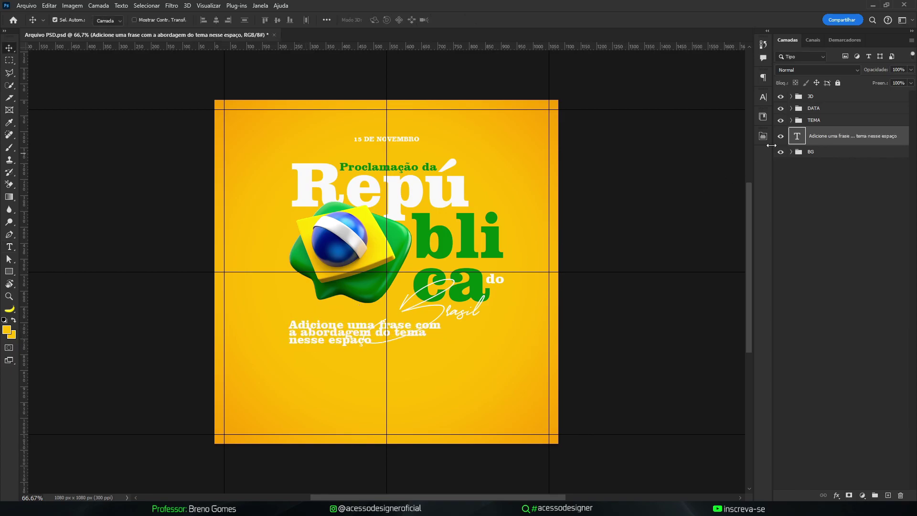
key(ctrl+t)
key(ctrl+y)
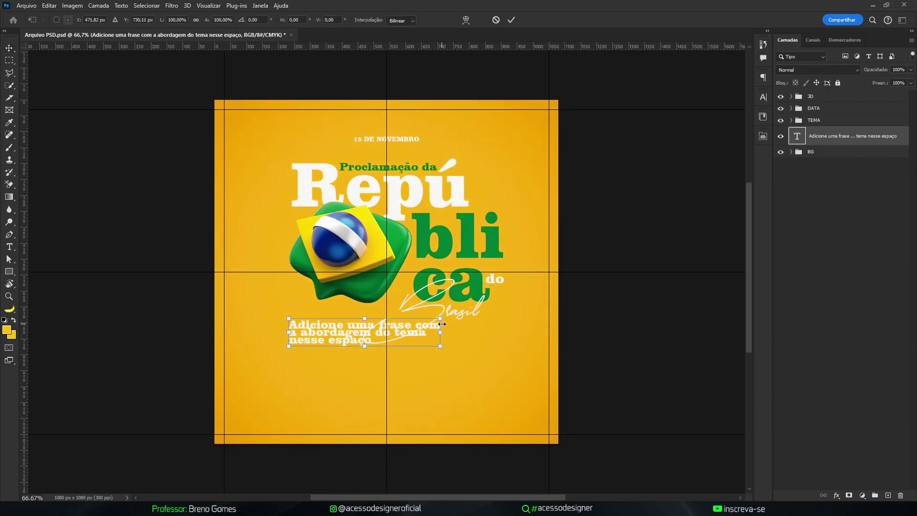
key(ctrl+y)
drag(442, 319, 356, 328)
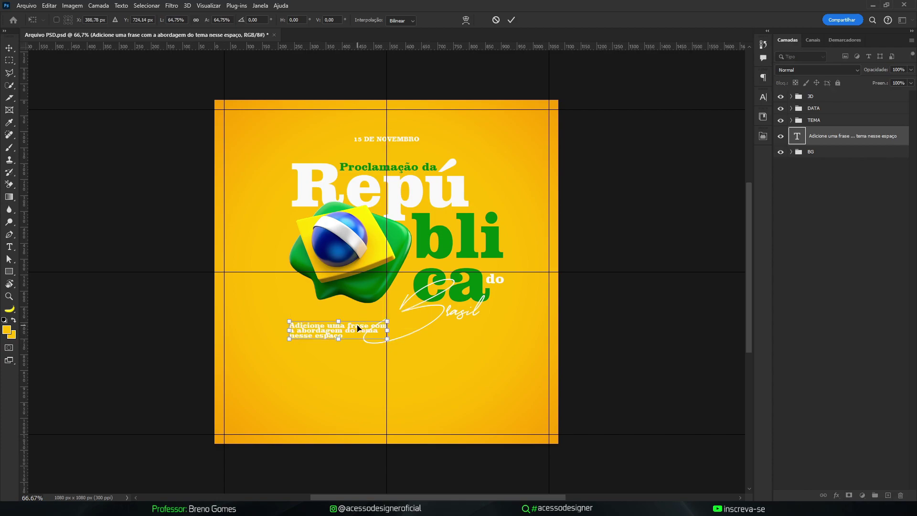
key(Return)
Move the Brasil signature about 34 px right and slightly up, and raise the phrase closer to the flag icon.
drag(451, 310, 458, 314)
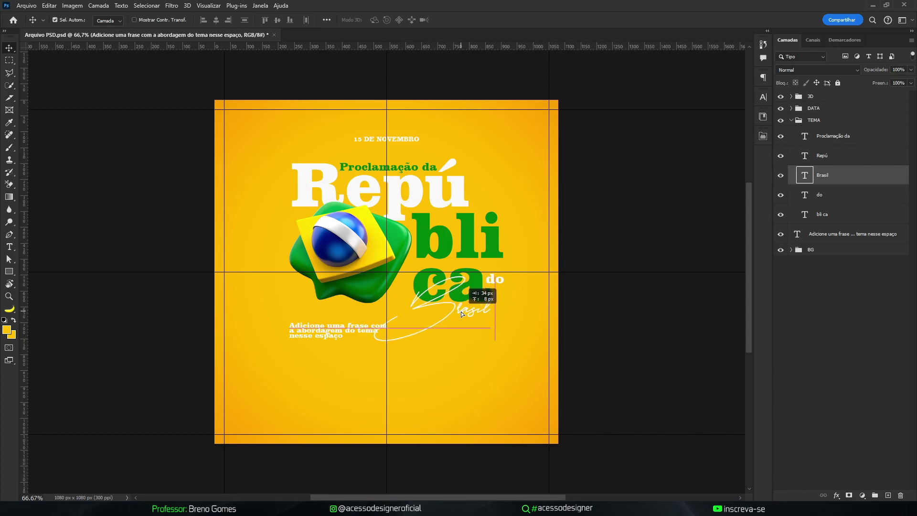
drag(460, 312, 460, 307)
drag(333, 331, 328, 329)
key(shift+Up)
key(shift+Up)
key(shift+Up)
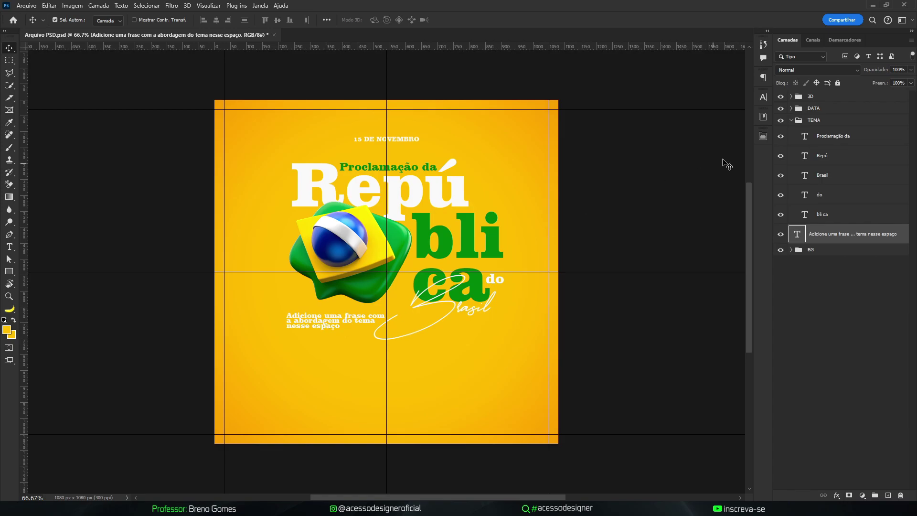
Set the phrase's line spacing to 6 pt.
click(763, 97)
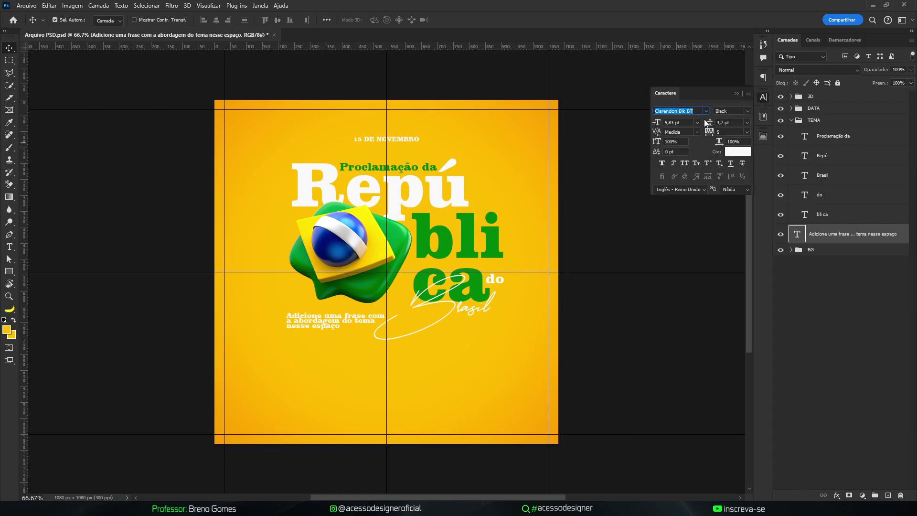
click(709, 125)
text(5)
key(Return)
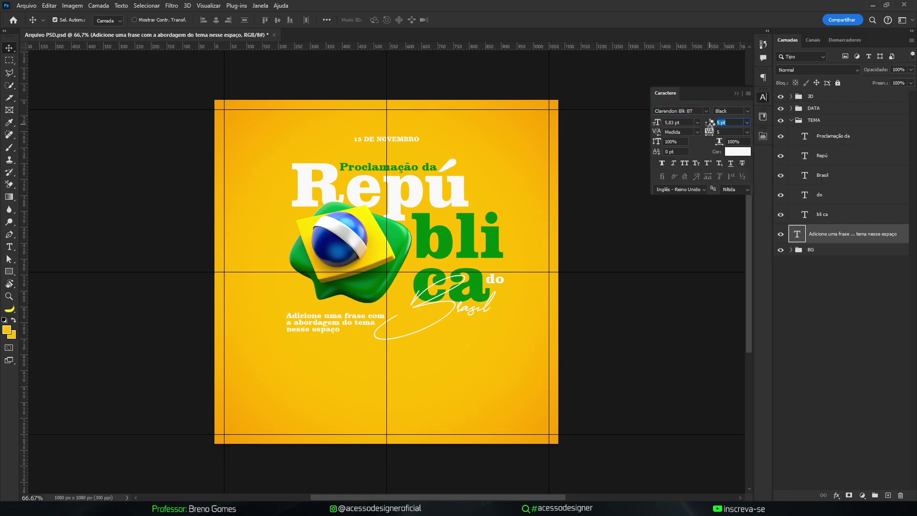
key(Up)
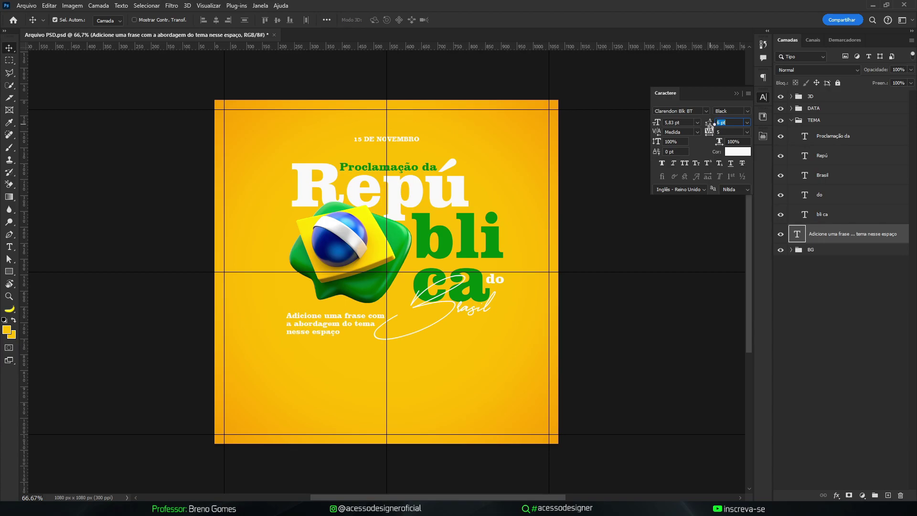
Colour the phrase with the green 338223 sampled from bli ca, and collapse the TEMA group.
click(738, 152)
click(498, 238)
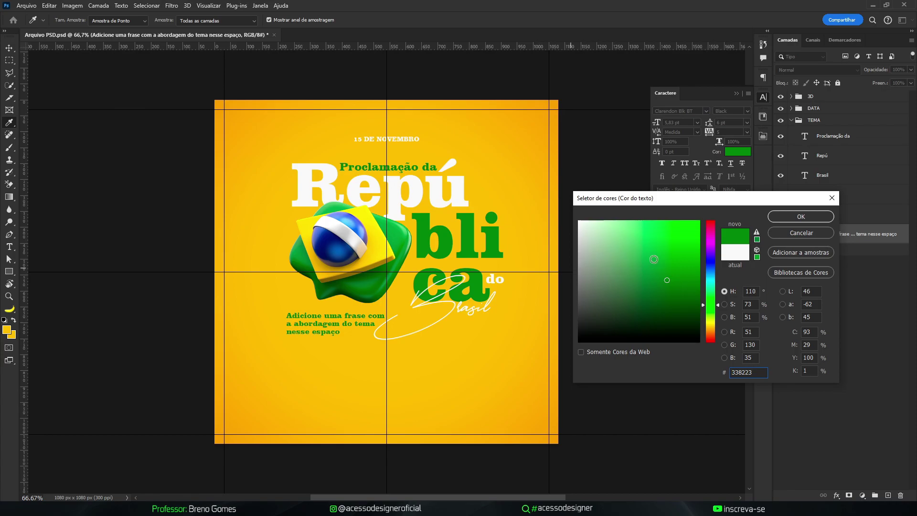
click(779, 217)
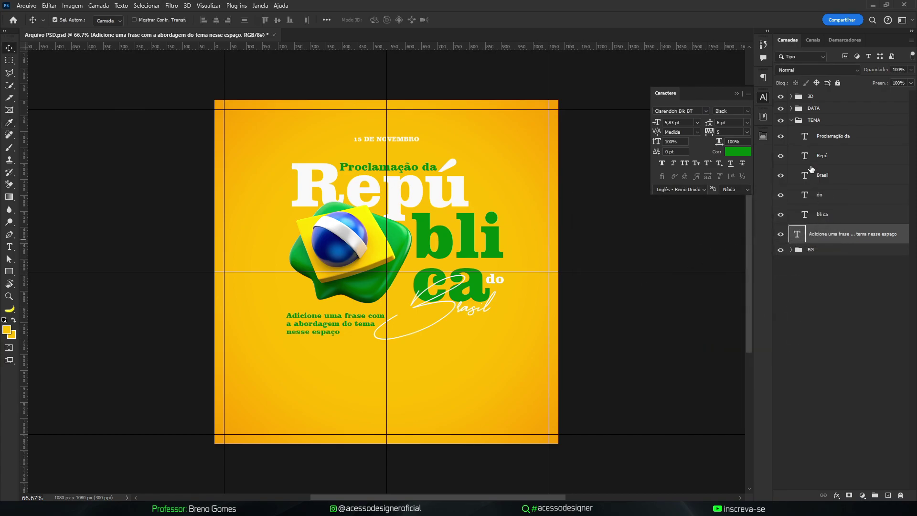
click(792, 120)
Draw a white-filled rectangle about 322 x 31 px behind the phrase's first line, directly above the BG group.
click(818, 153)
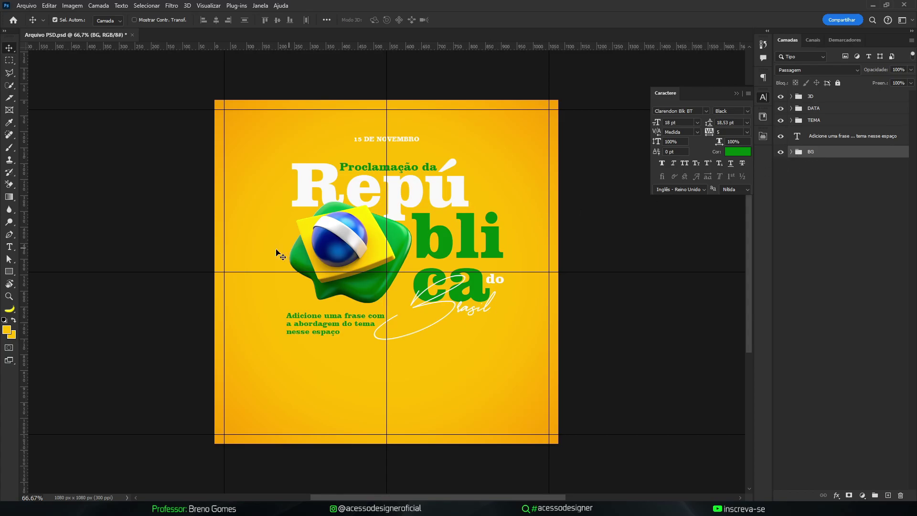
click(9, 272)
click(76, 271)
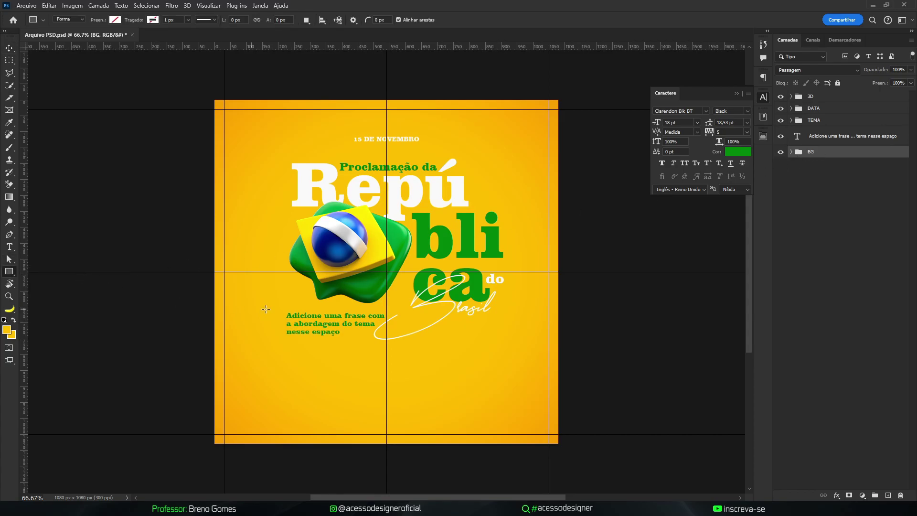
drag(312, 311, 335, 308)
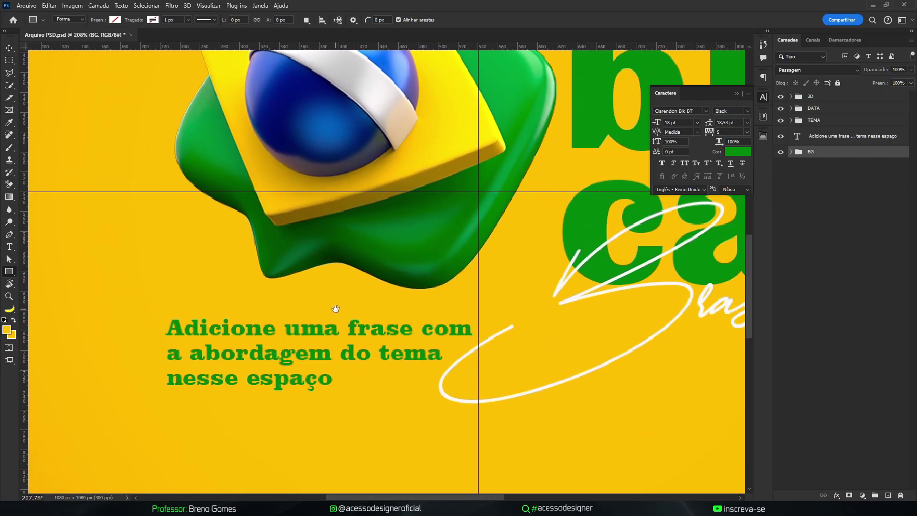
drag(155, 315, 474, 341)
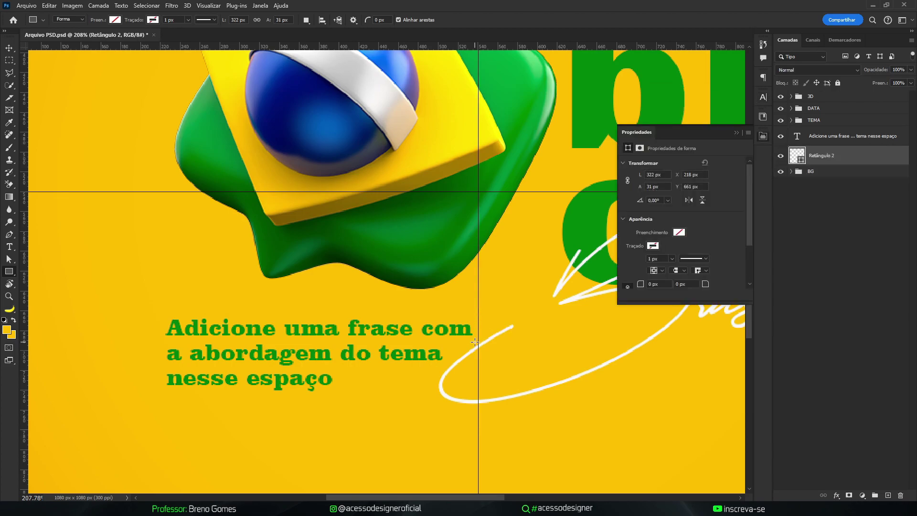
click(679, 233)
click(648, 283)
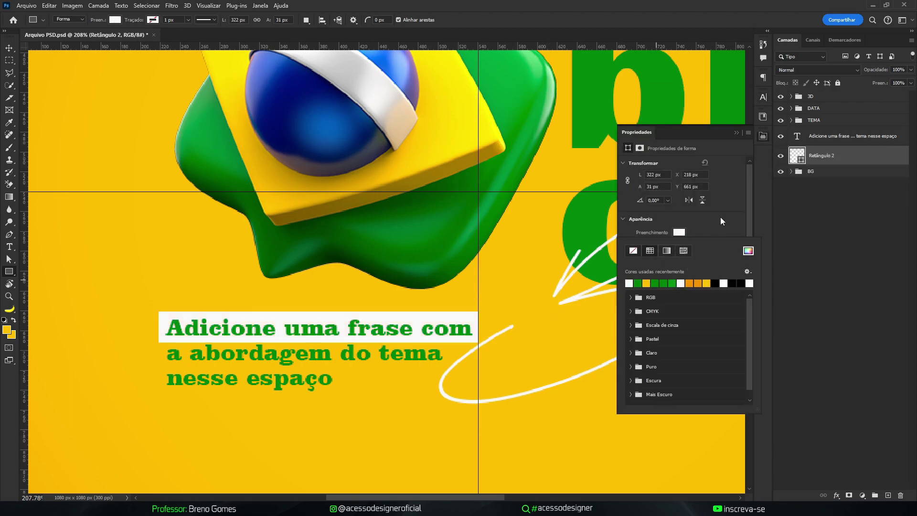
Tighten the white rectangle on all four sides so it closely frames the phrase's first line.
click(736, 133)
key(v)
drag(313, 316, 338, 315)
key(ctrl+t)
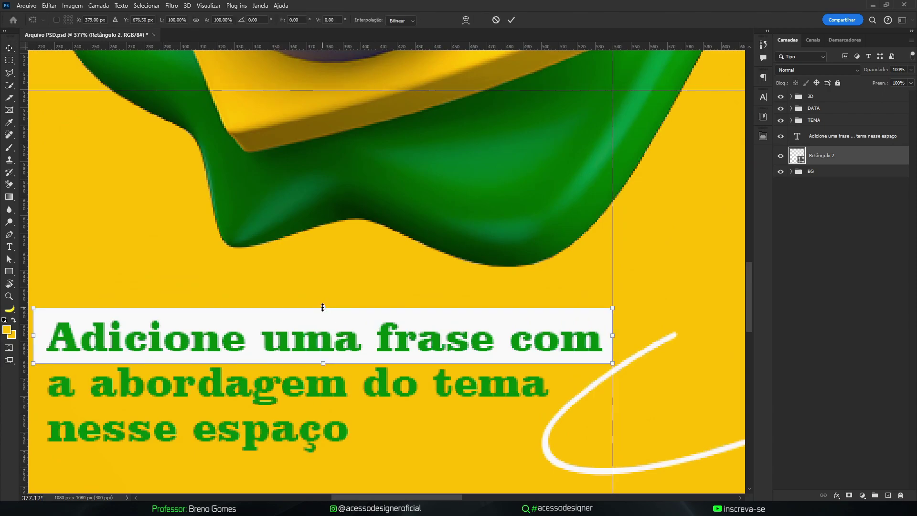
drag(323, 308, 323, 315)
drag(323, 363, 323, 358)
drag(34, 337, 42, 337)
drag(616, 338, 612, 342)
key(Return)
Duplicate the white strip beneath its original in the layer stack and position the copy behind the phrase's second line.
drag(818, 157, 839, 181)
key(ctrl+t)
drag(318, 321, 370, 252)
key(Return)
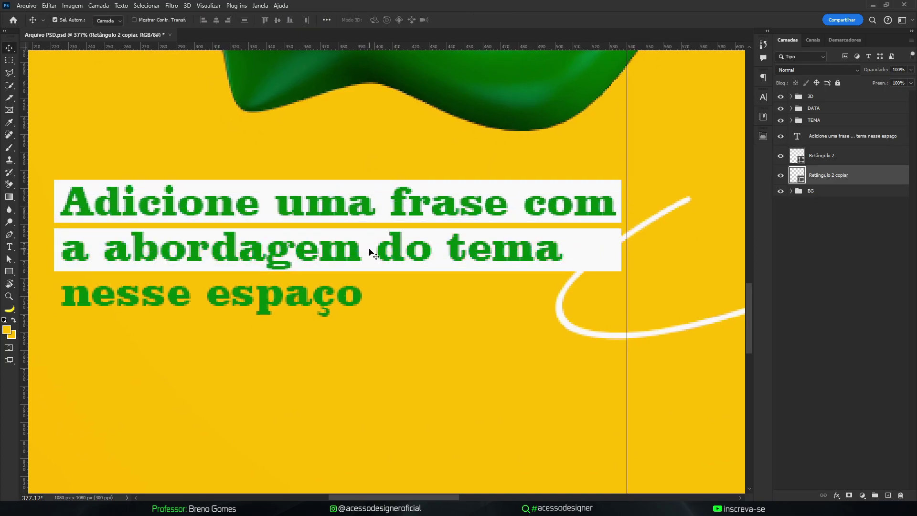
key(Up)
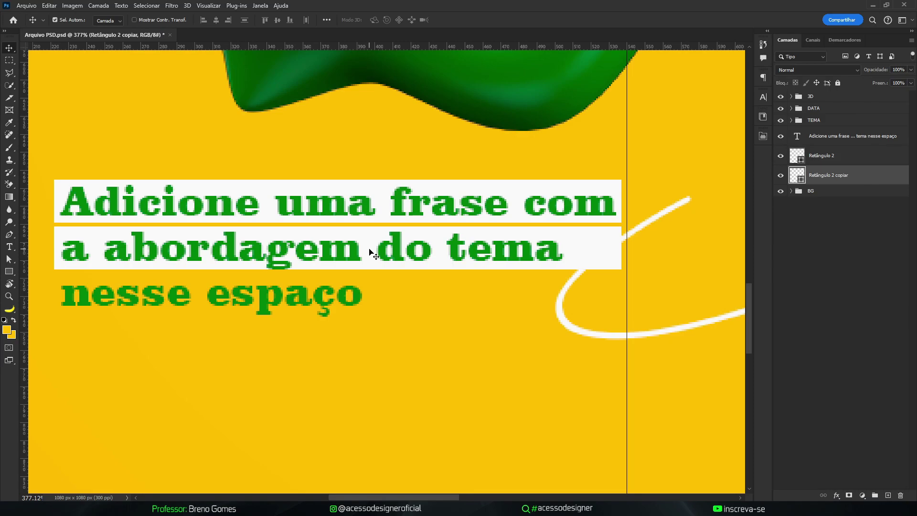
key(Down)
key(Down)
key(Up)
key(Up)
key(Down)
Shorten the second strip from its right end to fit the line "a abordagem do tema".
key(ctrl+t)
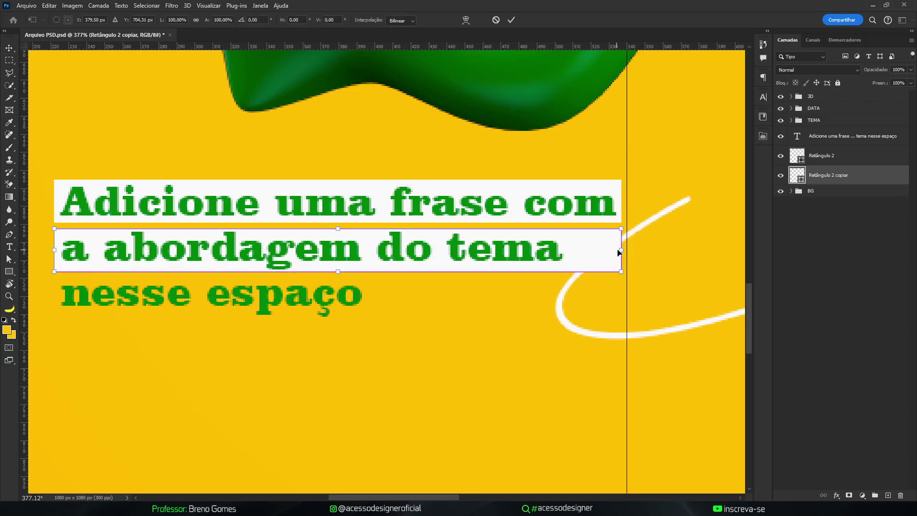
drag(623, 250, 577, 254)
key(Return)
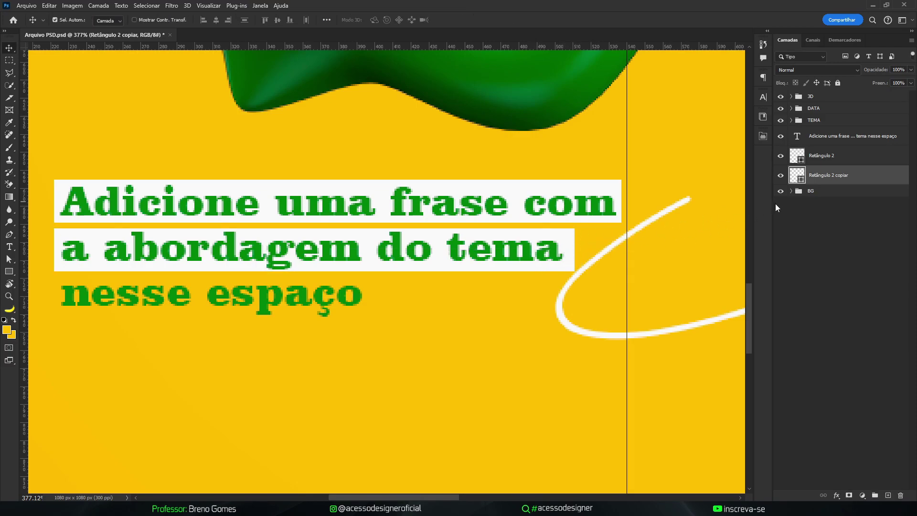
Duplicate the second strip, place the copy behind the third line and shorten it to fit "nesse espaço".
key(ctrl+j)
drag(822, 184, 825, 208)
key(ctrl+t)
drag(336, 252, 345, 299)
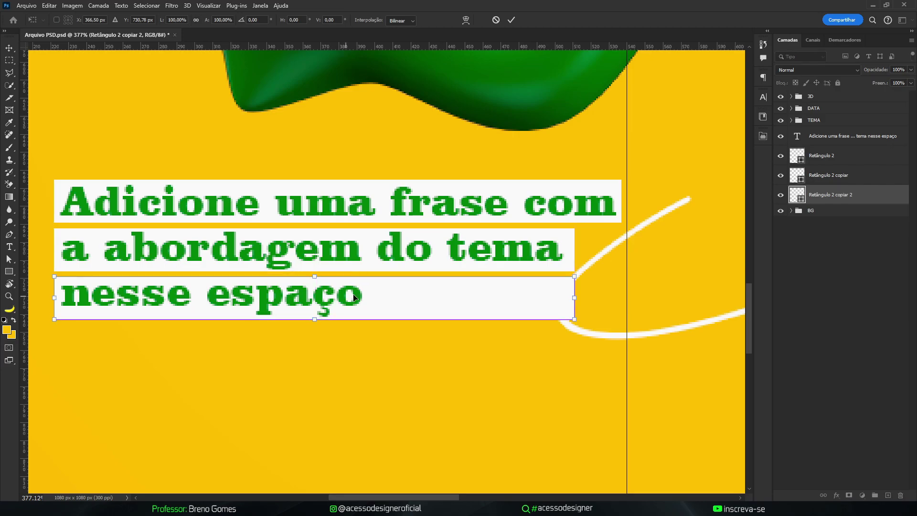
drag(577, 297, 376, 291)
key(Return)
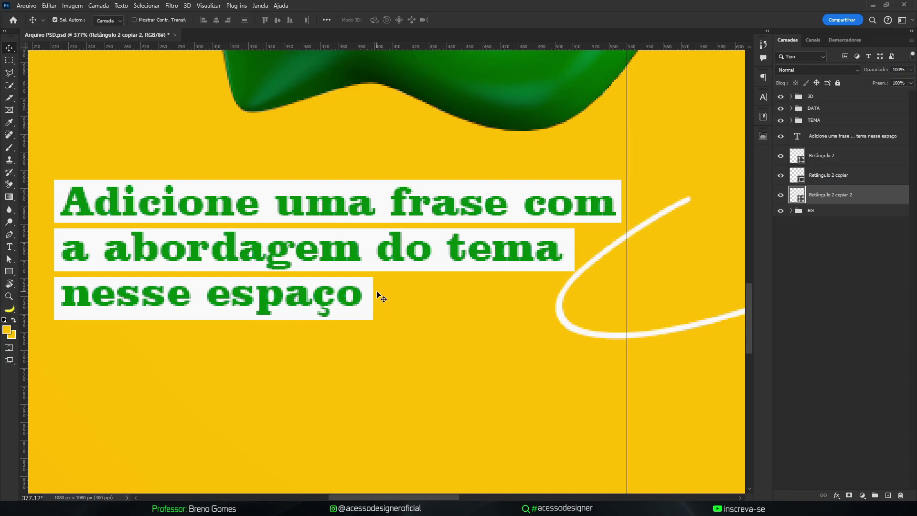
Group the phrase text with its three white strips and name the group FRASE.
key(ctrl+0)
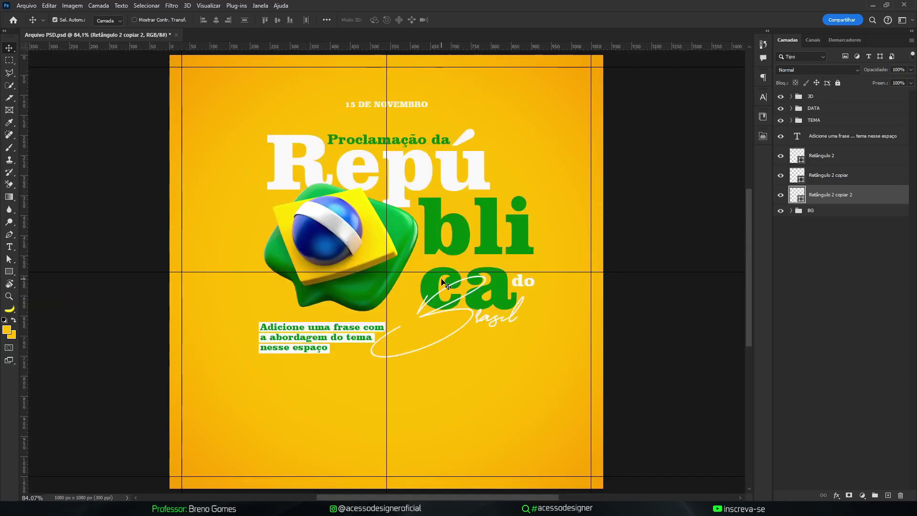
click(820, 140)
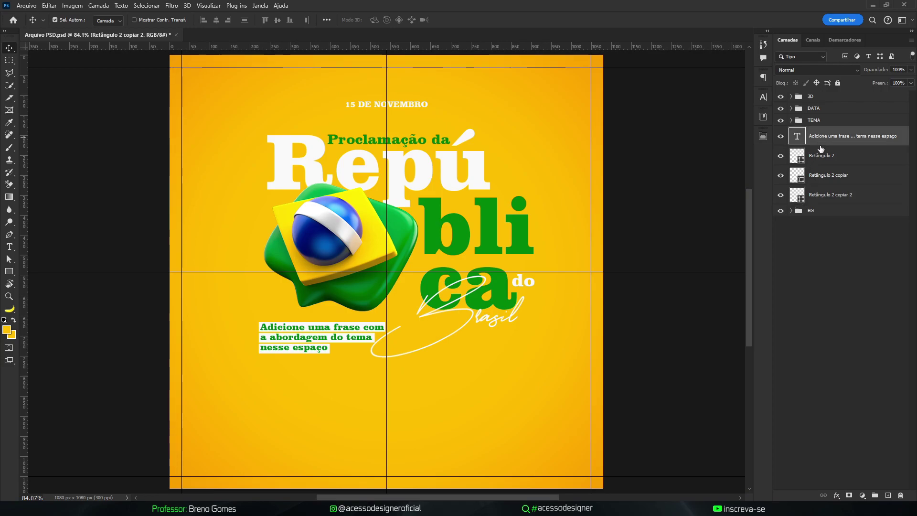
shift+click(829, 195)
key(ctrl+g)
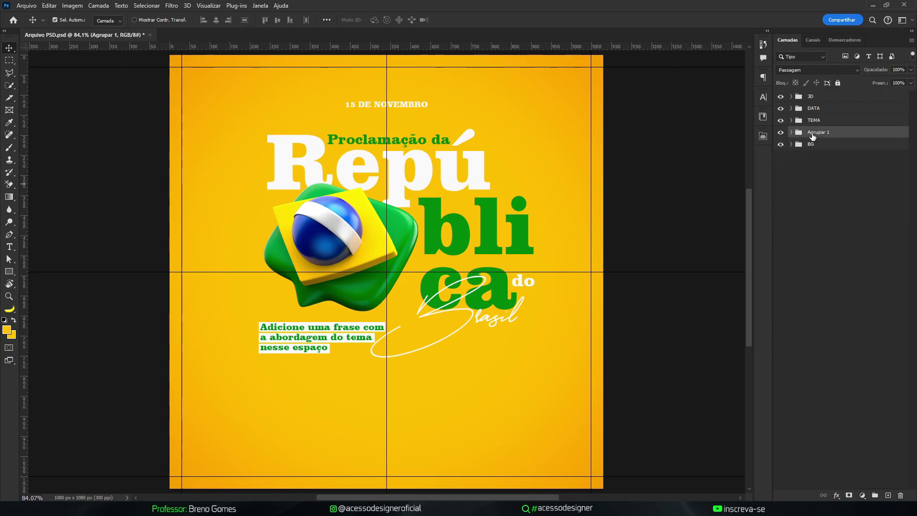
text(FR)
key(BackSpace)
key(BackSpace)
text(FRASE)
key(Return)
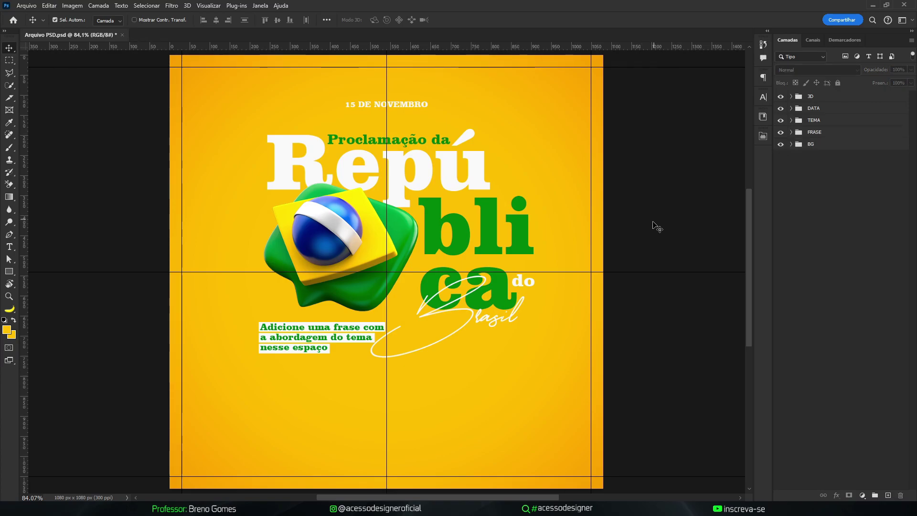
Scale the FRASE group down proportionally until its text measures about 4.53 pt, keeping it clear of the Brasil signature.
key(ctrl+t)
drag(385, 352, 360, 349)
key(Return)
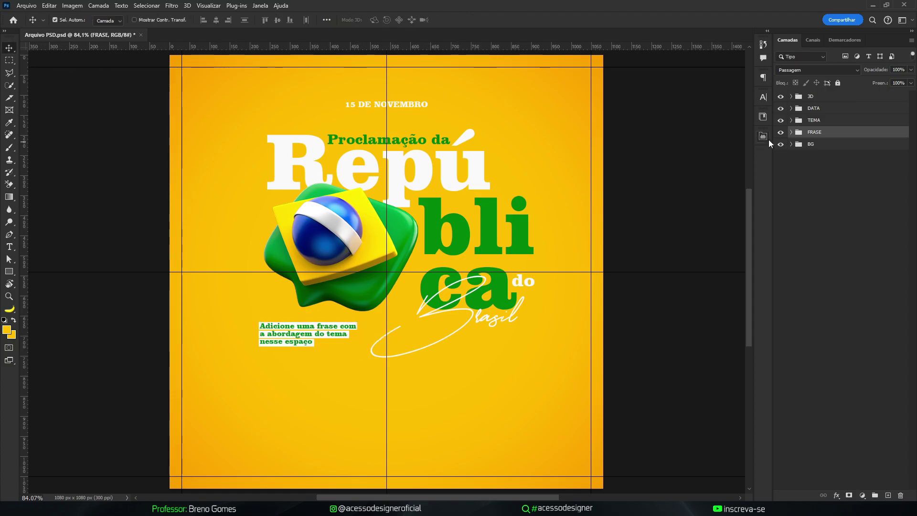
Set the line spacing of the phrase text inside the FRASE group to 6 pt.
click(791, 133)
click(846, 148)
click(763, 97)
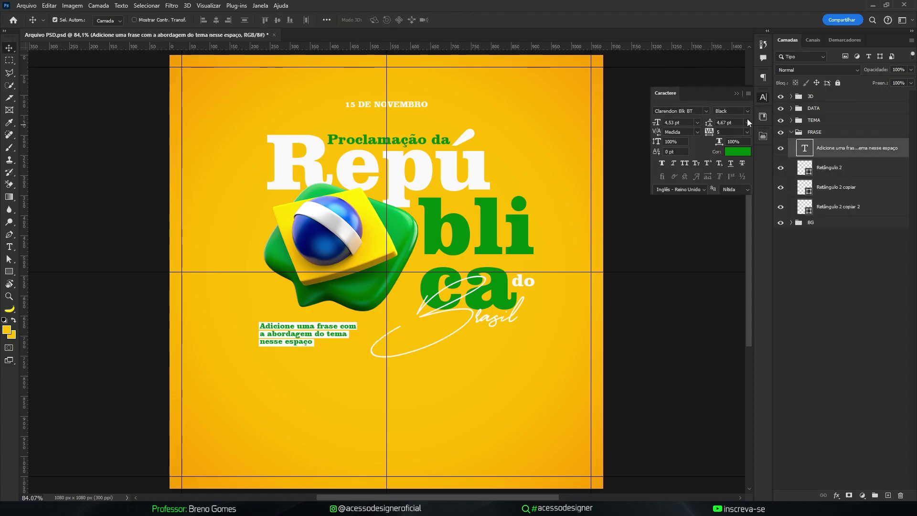
drag(707, 124, 710, 125)
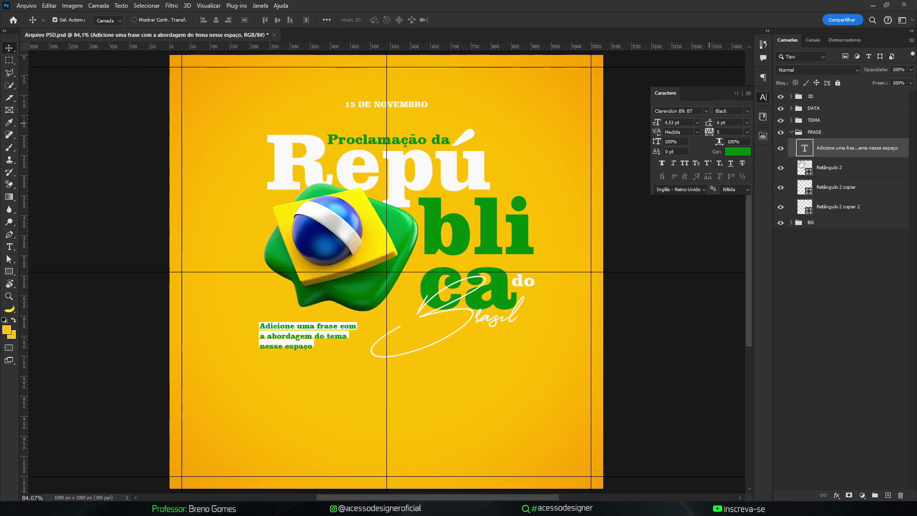
Nudge the second and third white strips down behind their text lines, collapse the FRASE group and save the document.
click(833, 168)
click(837, 188)
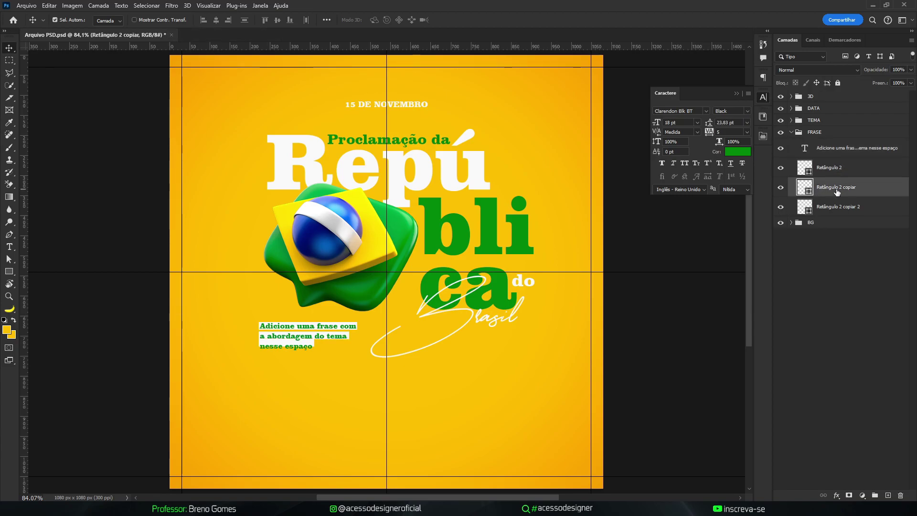
click(841, 207)
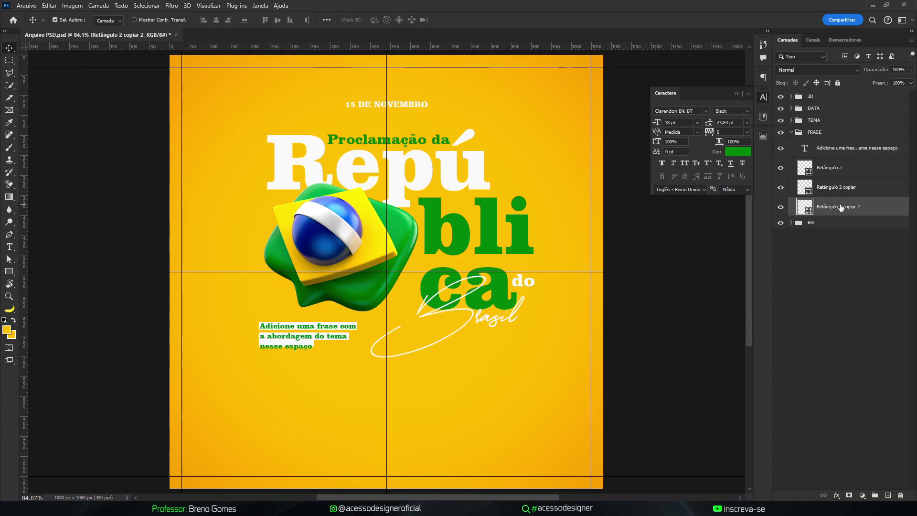
key(Down)
key(Down)
key(Down)
key(Down)
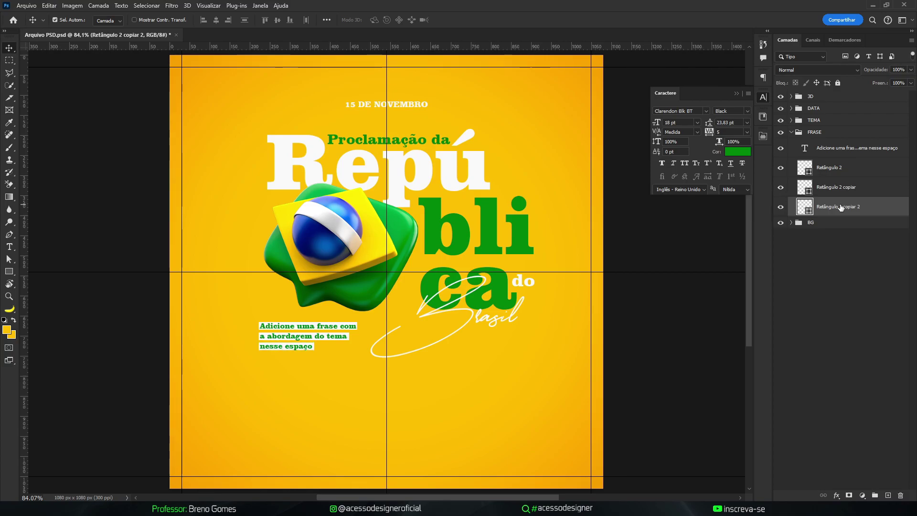
click(791, 132)
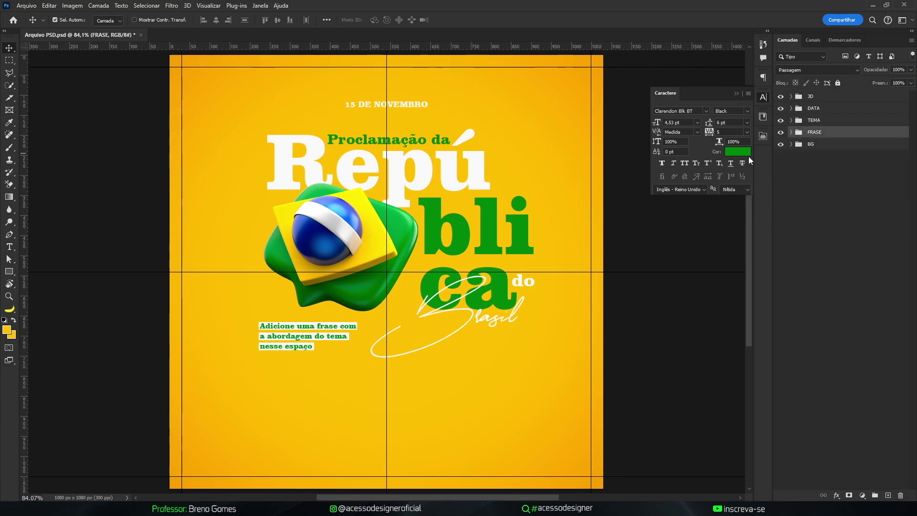
click(738, 94)
click(682, 137)
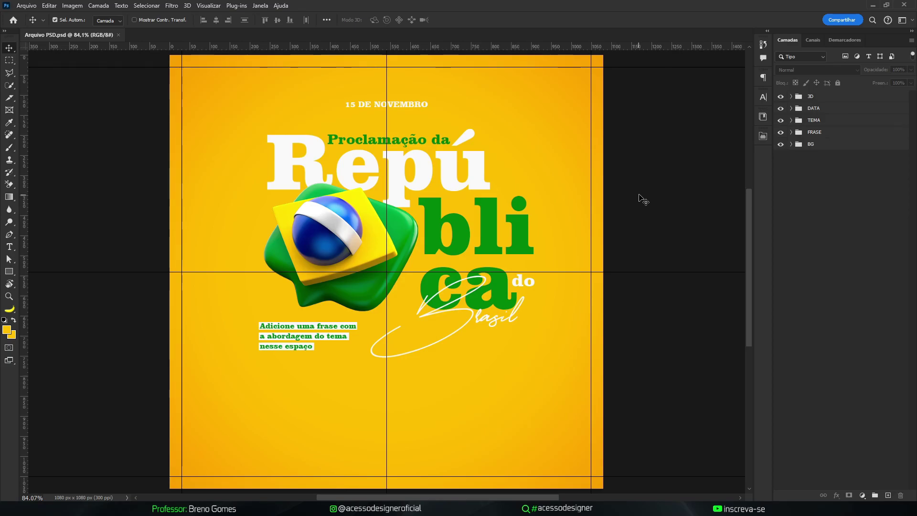
Sketch a rough black frame around the empty area below the phrase on a temporary layer, and delete that layer.
click(819, 146)
click(888, 495)
key(b)
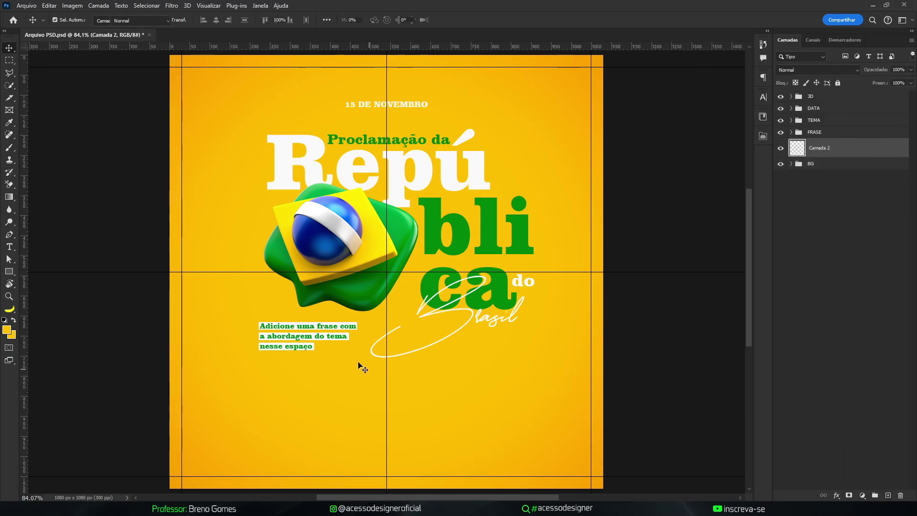
drag(196, 362, 116, 375)
mouse_move(296, 369)
mouse_down()
mouse_move(273, 371)
mouse_move(271, 392)
mouse_up()
drag(258, 443, 401, 446)
key(d)
mouse_move(263, 388)
mouse_down()
mouse_move(257, 442)
mouse_move(459, 459)
mouse_move(572, 455)
mouse_move(566, 372)
mouse_move(263, 391)
mouse_up()
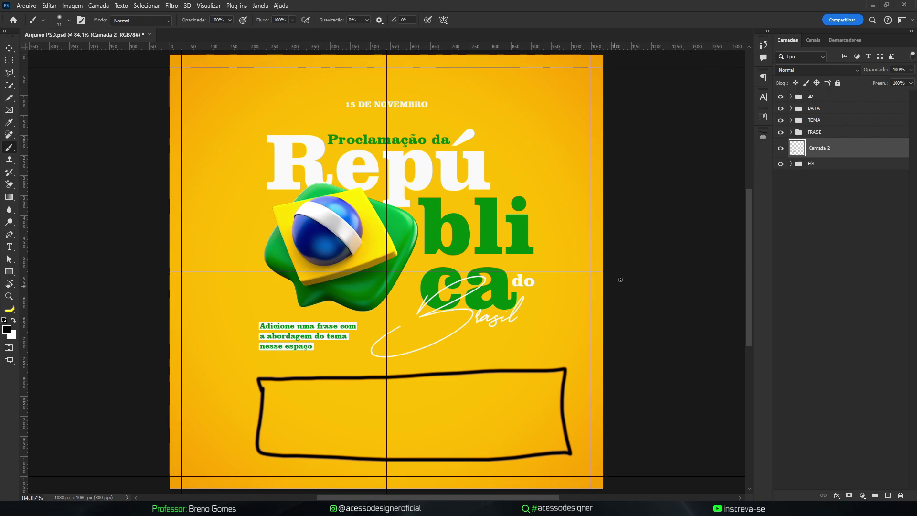
key(Delete)
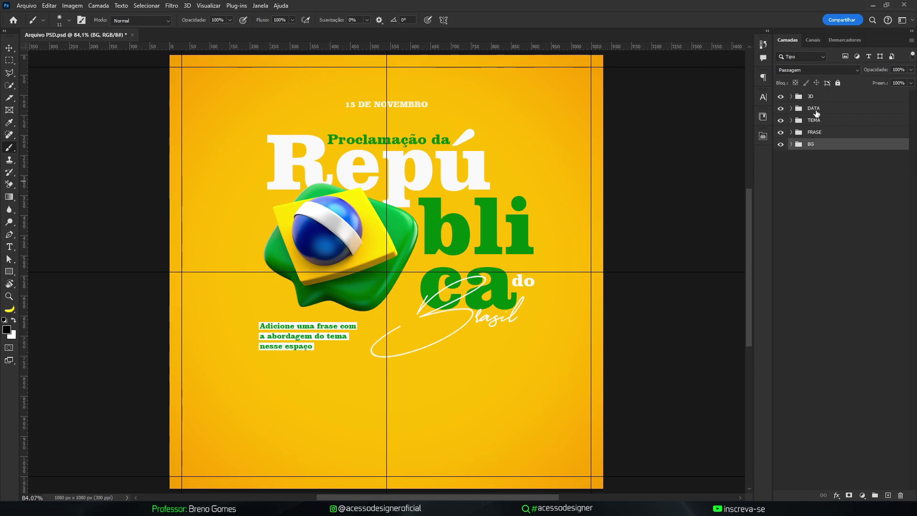
Enlarge the 3D, DATA, TEMA and FRASE groups together slightly and move them a little lower on the artboard.
key(ctrl+t)
drag(441, 229, 442, 271)
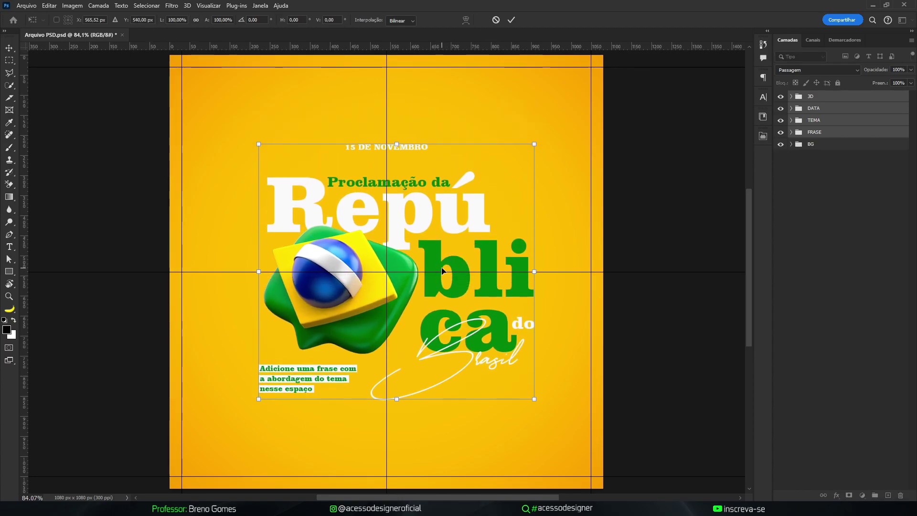
key(ctrl+z)
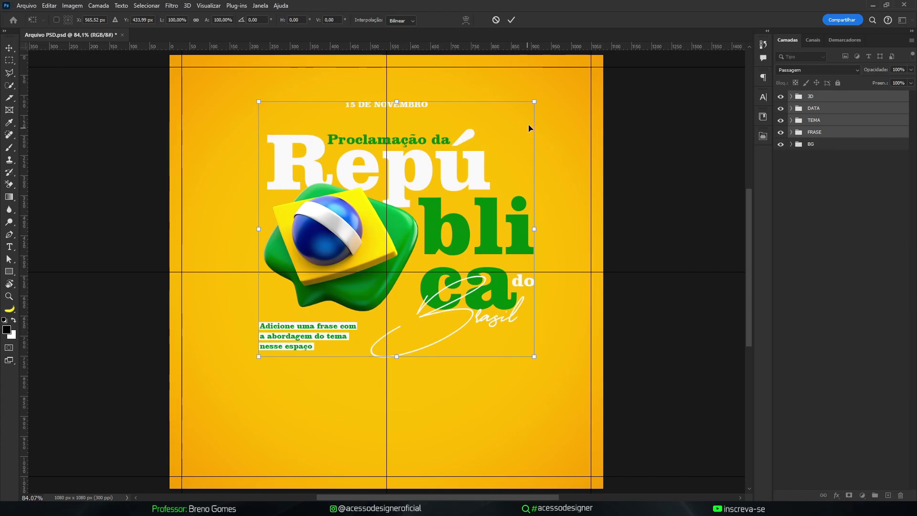
drag(535, 100, 539, 96)
drag(430, 206, 432, 211)
key(b)
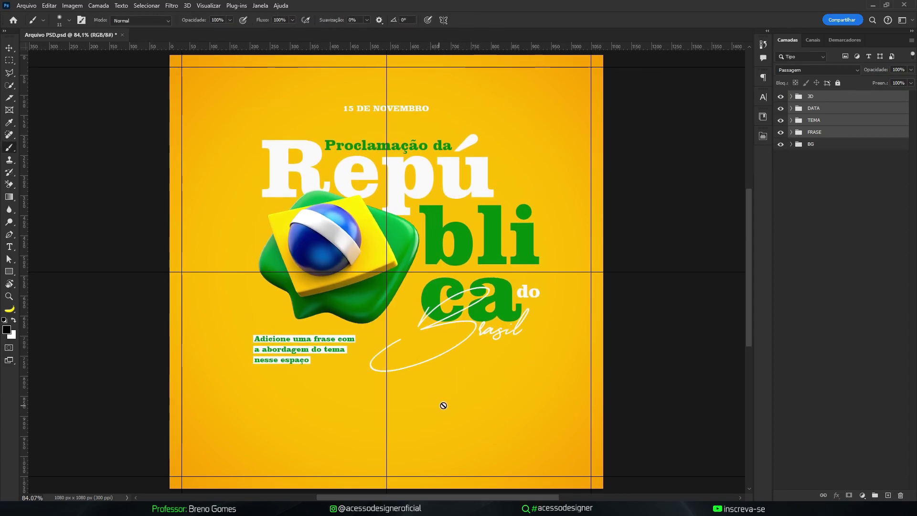
key(v)
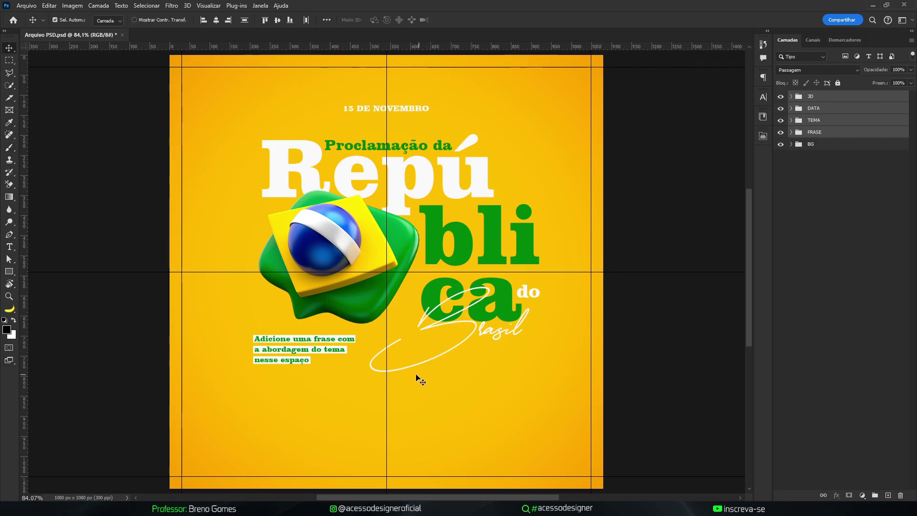
Save the document with no layer selected, and expand the BG group.
click(813, 145)
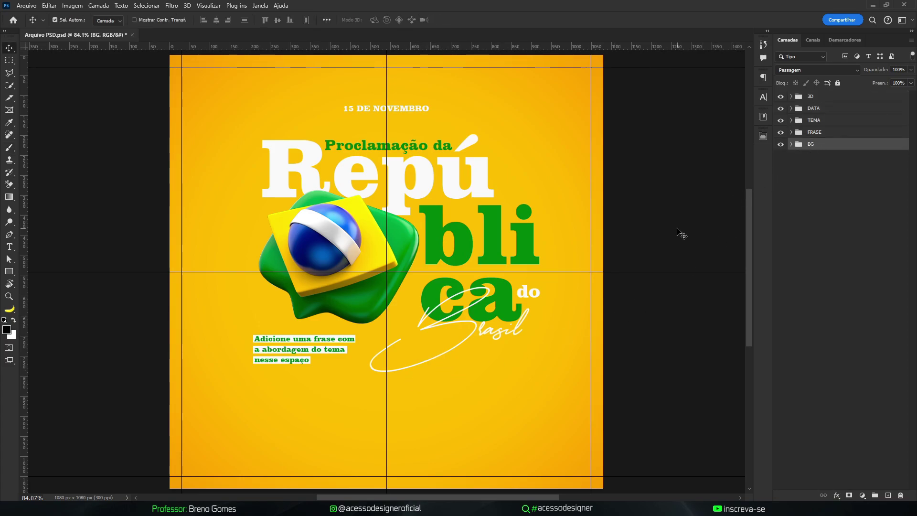
click(694, 213)
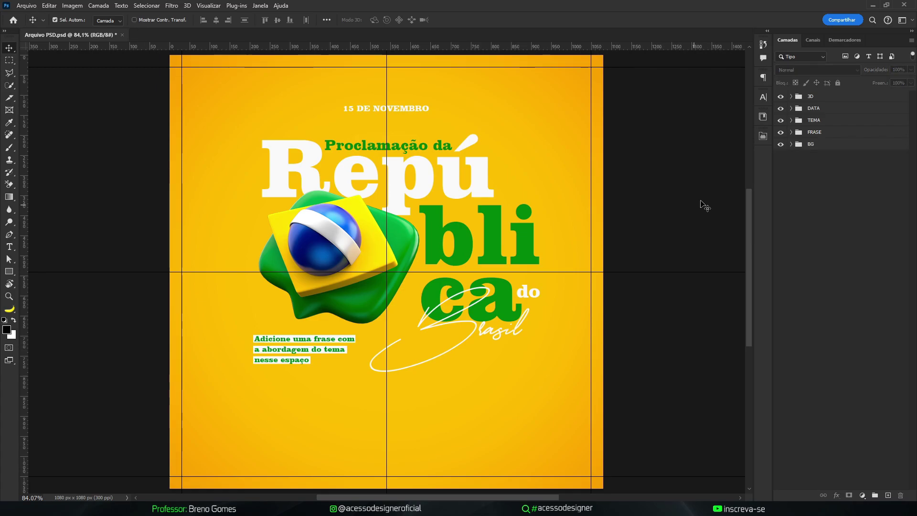
key(ctrl+s)
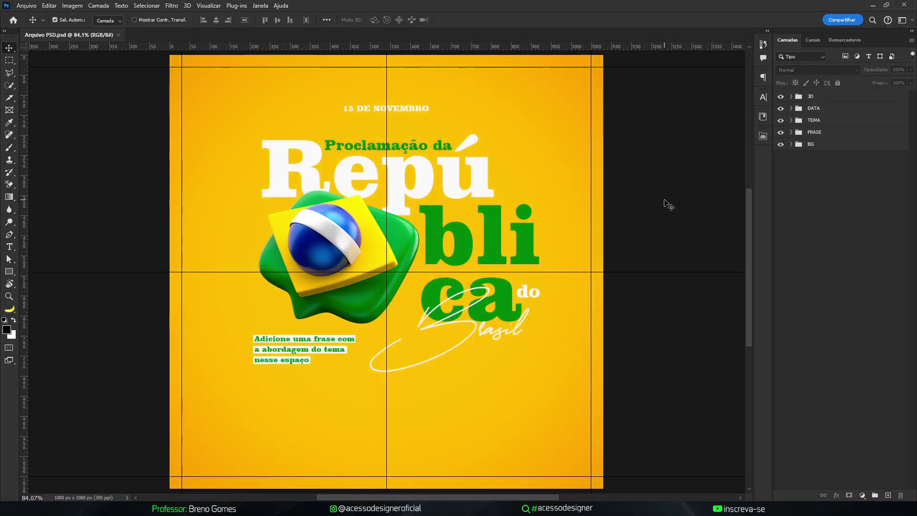
click(791, 144)
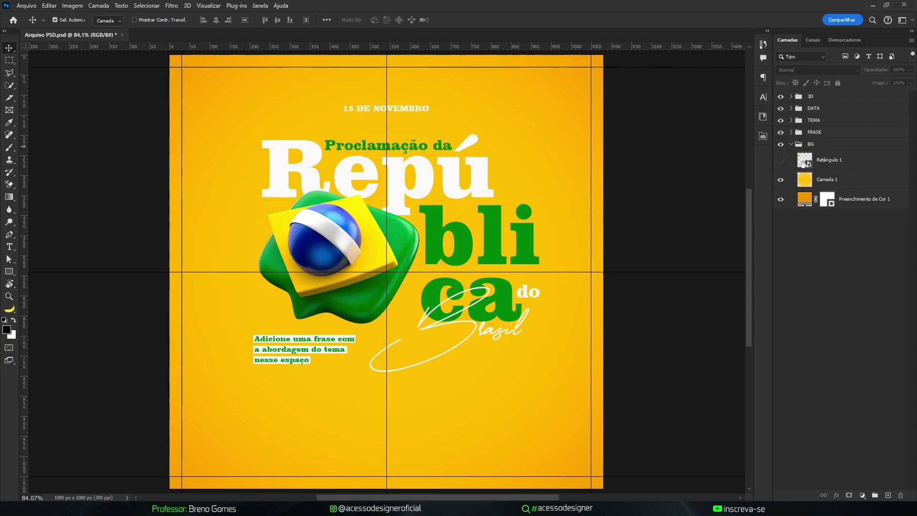
Preview foto 02 in the Material Feriado folder and place it directly above Camada 1 in the BG group.
click(831, 181)
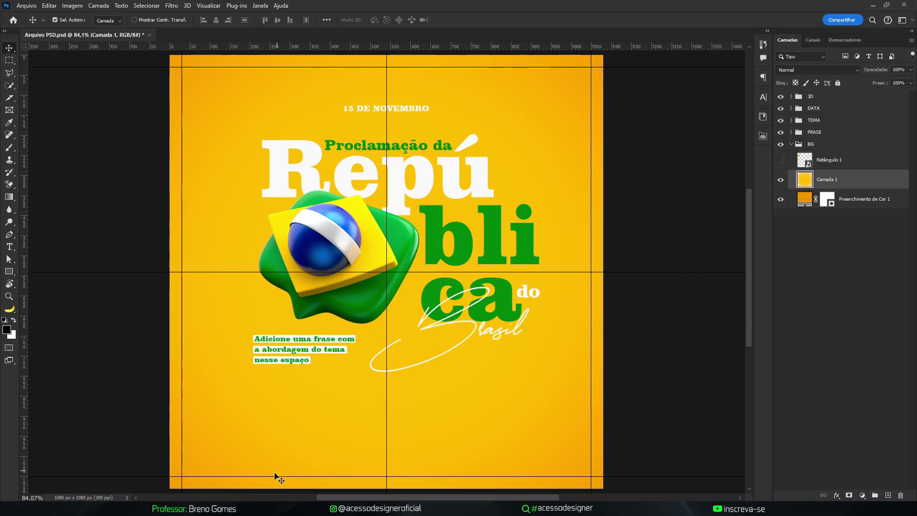
key(alt+Tab)
click(318, 317)
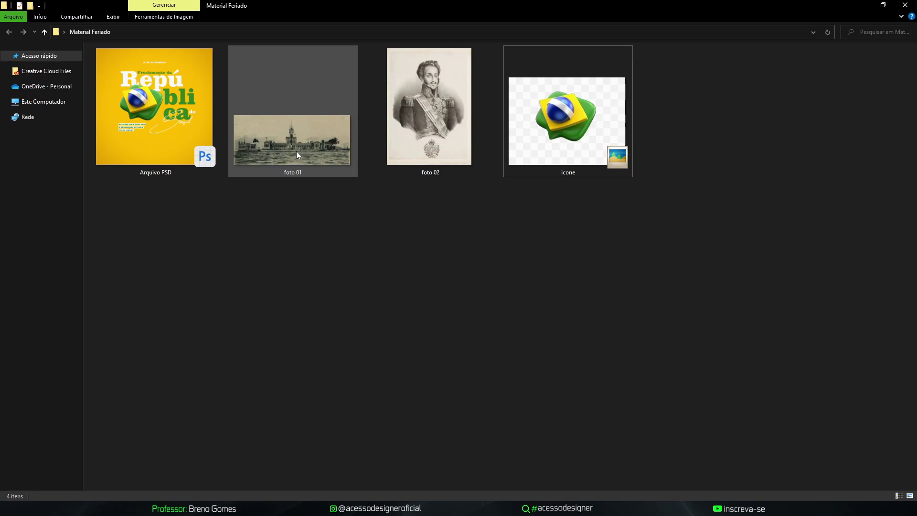
click(296, 151)
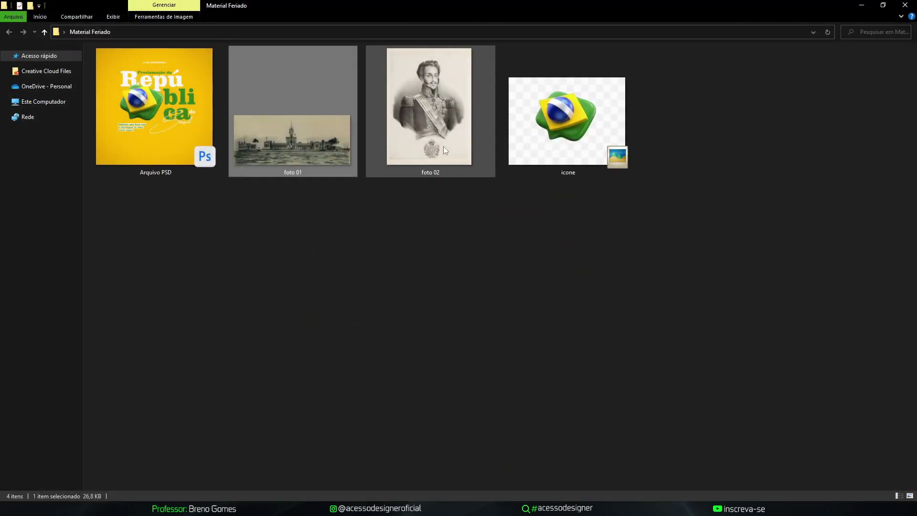
double_click(444, 146)
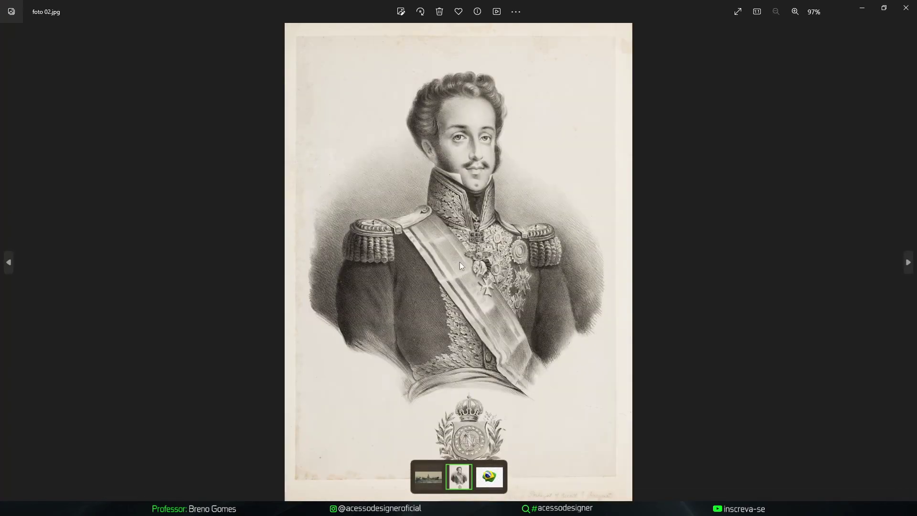
key(Escape)
click(393, 270)
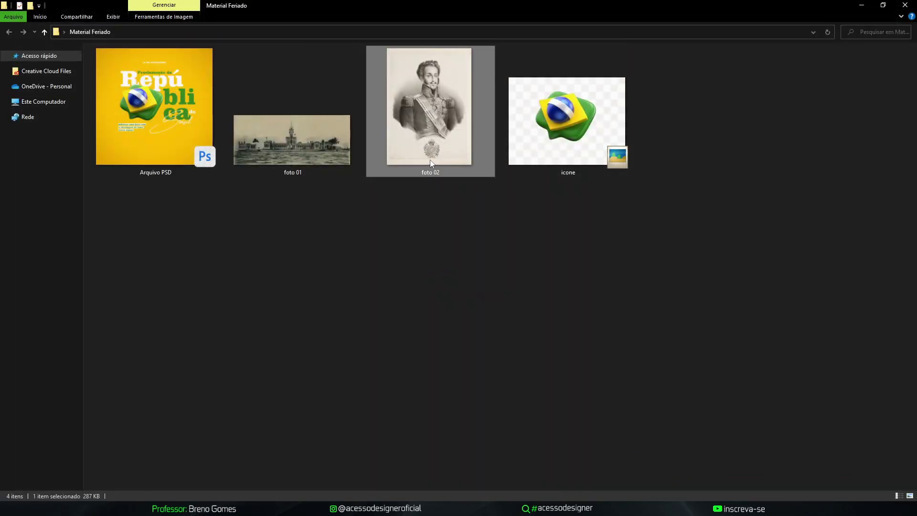
drag(429, 146, 378, 401)
key(Return)
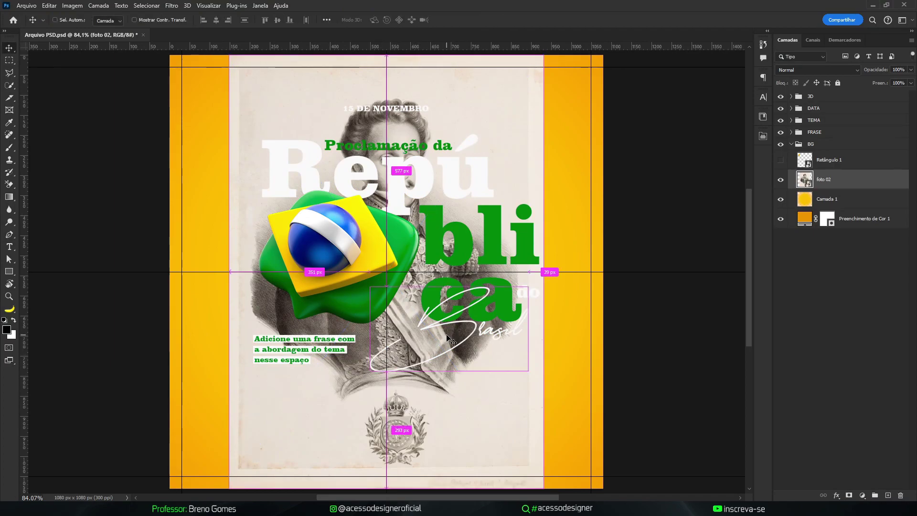
Fully desaturate foto 02 with Matiz/Saturação and set its blend mode to Sobrepor.
key(ctrl+u)
drag(643, 237, 589, 236)
click(749, 164)
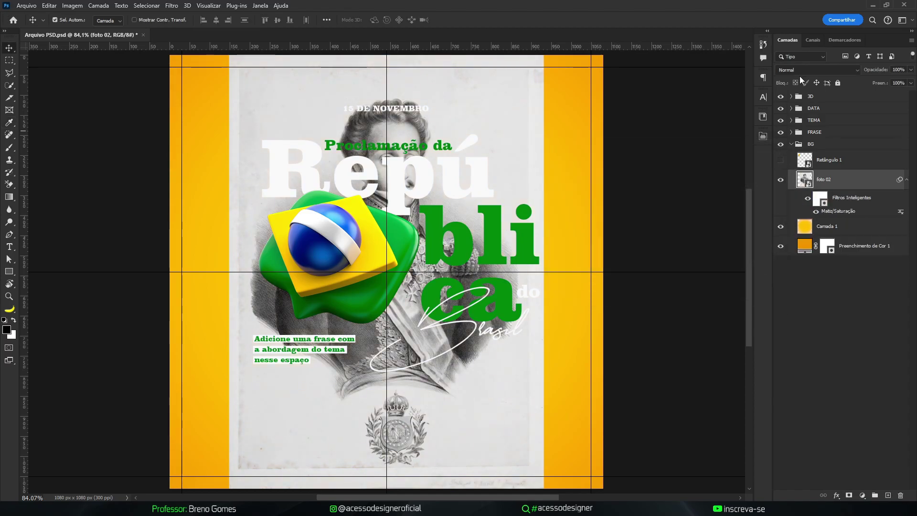
click(801, 70)
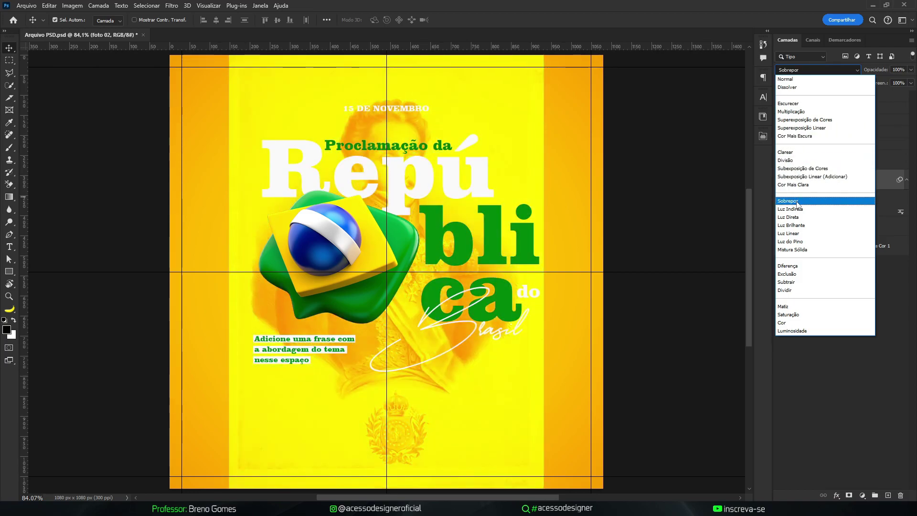
click(796, 201)
Move the foto 02 portrait to the left part of the artboard and reapply the Sobrepor blend mode.
key(ctrl+t)
drag(471, 224, 339, 225)
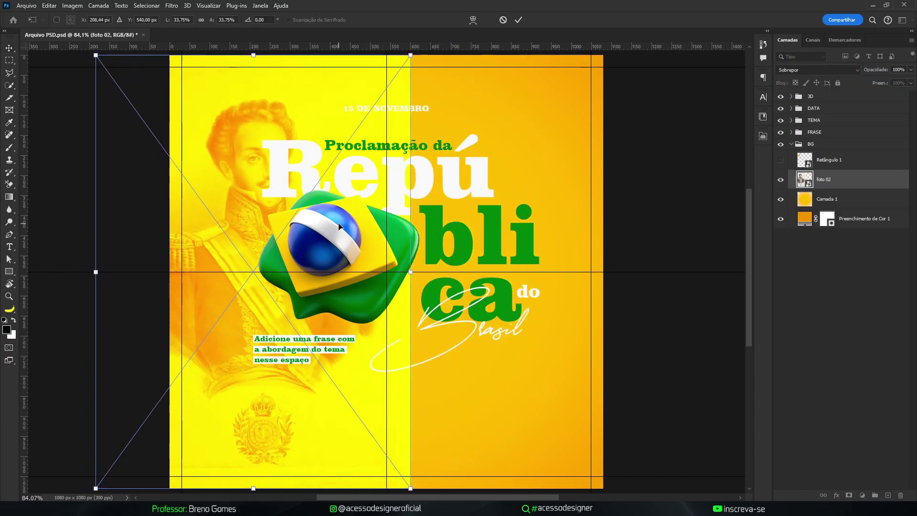
key(Return)
click(805, 71)
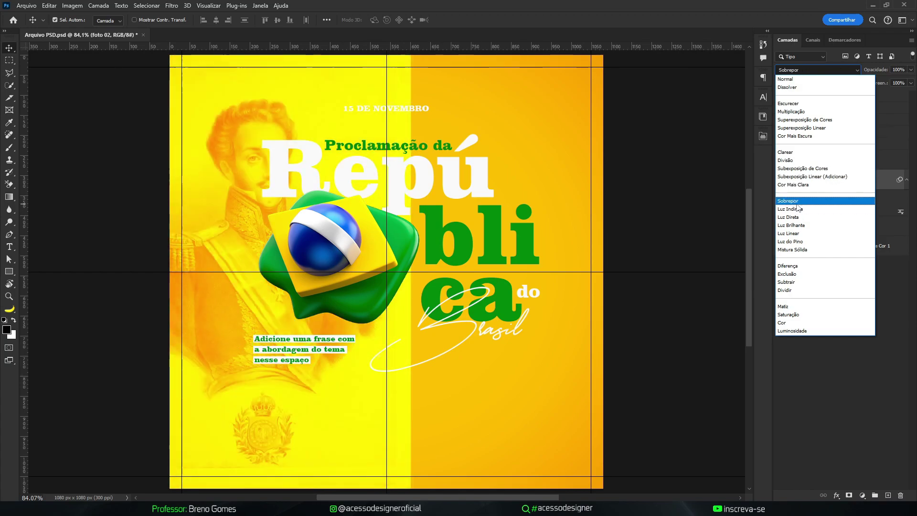
click(797, 205)
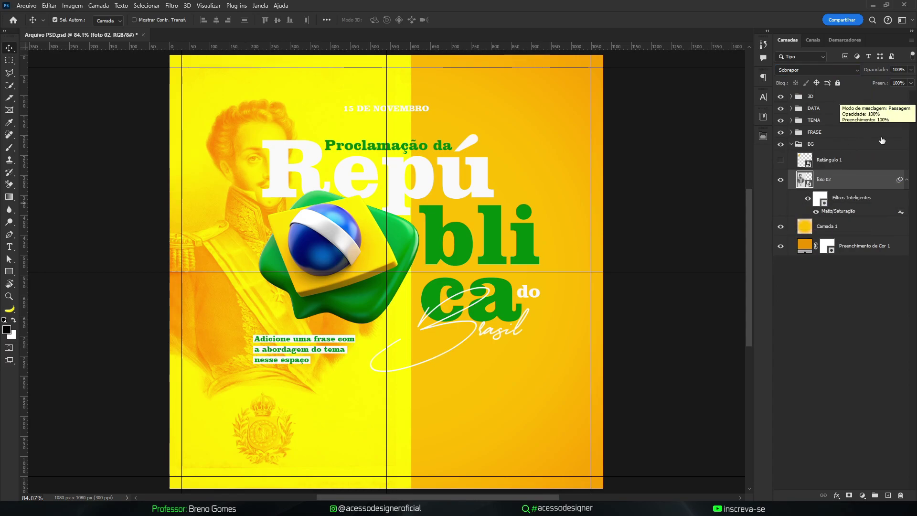
Hide the 3D, DATA, TEMA and FRASE groups and add a layer mask to foto 02.
drag(780, 96, 782, 125)
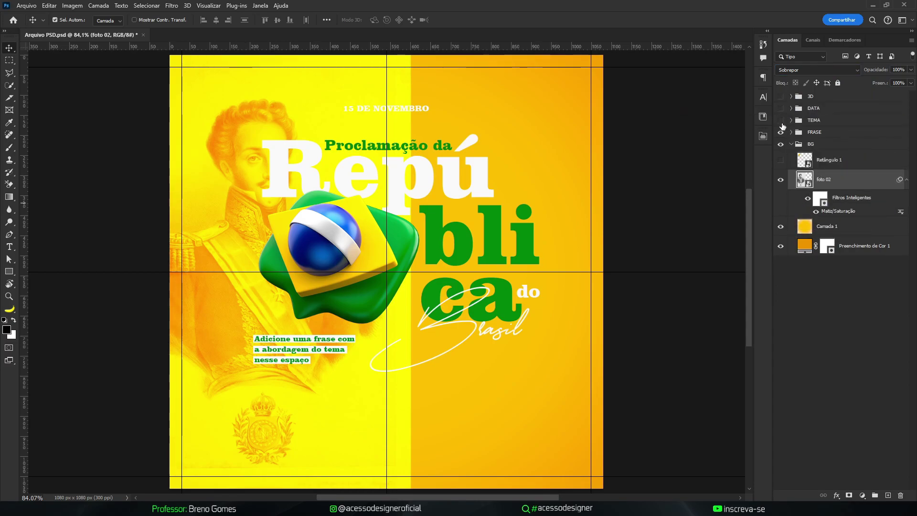
click(782, 134)
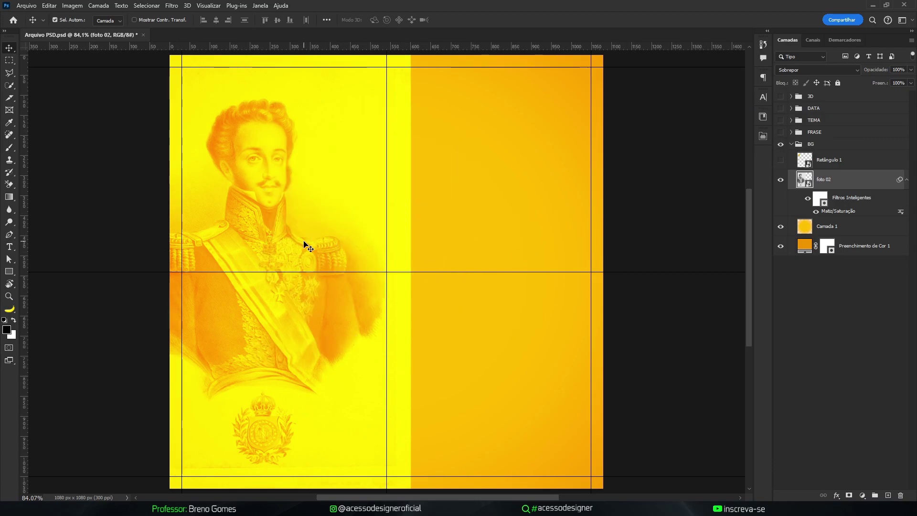
click(850, 496)
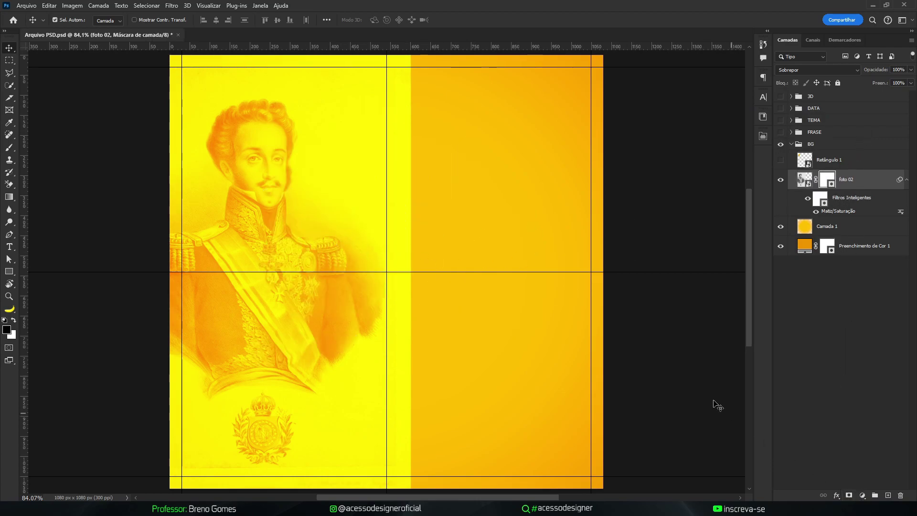
Paint black on the foto 02 mask with a large soft brush to fade the photo's edges, background and lower crest around the portrait.
key(b)
mouse_move(362, 230)
mouse_down()
mouse_move(451, 218)
mouse_move(485, 201)
mouse_up()
mouse_move(354, 193)
mouse_down()
mouse_move(380, 194)
mouse_move(368, 194)
mouse_move(453, 143)
mouse_move(415, 133)
mouse_move(454, 188)
mouse_up()
drag(459, 315, 467, 285)
drag(456, 244, 481, 235)
drag(419, 230, 378, 230)
mouse_move(482, 250)
mouse_down()
mouse_move(499, 318)
mouse_move(493, 268)
mouse_move(465, 415)
mouse_move(456, 402)
mouse_move(421, 442)
mouse_move(361, 460)
mouse_move(234, 469)
mouse_move(146, 415)
mouse_move(146, 397)
mouse_move(254, 440)
mouse_up()
mouse_move(311, 440)
mouse_down()
mouse_move(298, 420)
mouse_move(289, 434)
mouse_move(319, 424)
mouse_up()
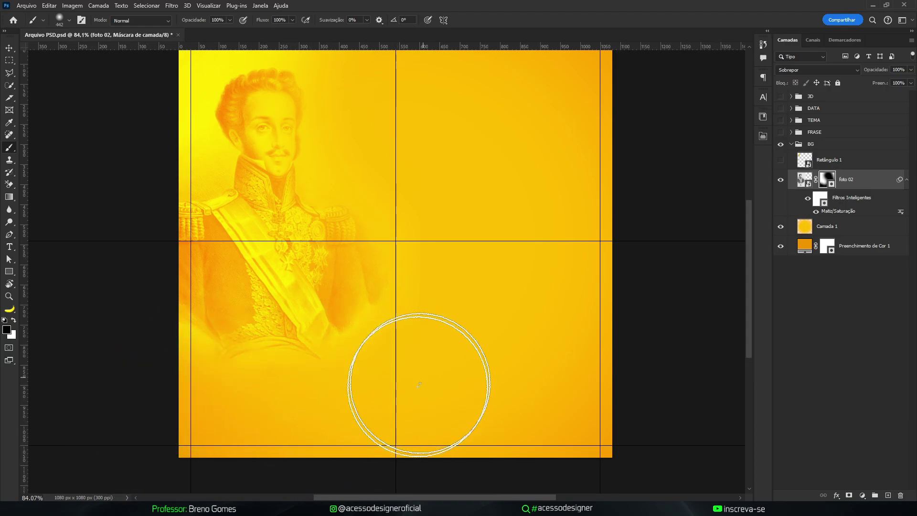
scroll(359, 334, up, 3)
drag(350, 263, 350, 277)
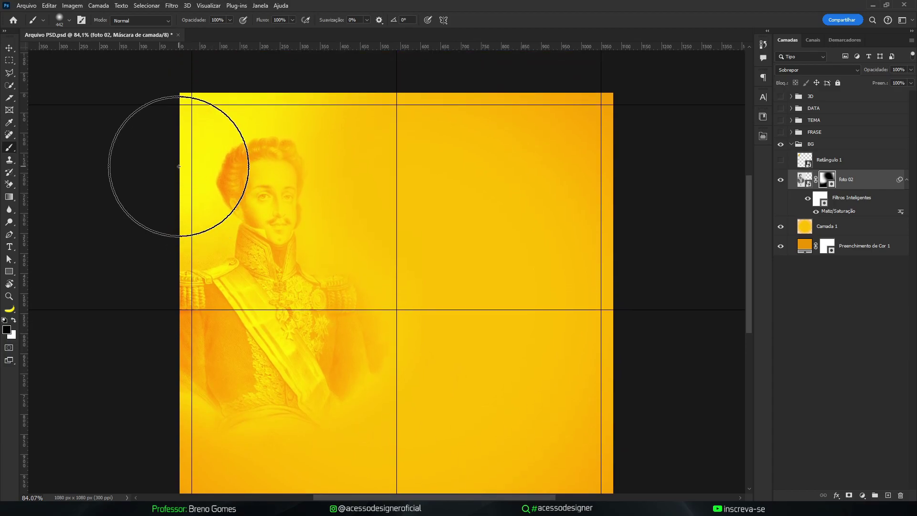
mouse_move(196, 96)
mouse_down()
mouse_move(162, 96)
mouse_move(143, 202)
mouse_move(178, 98)
mouse_move(214, 75)
mouse_up()
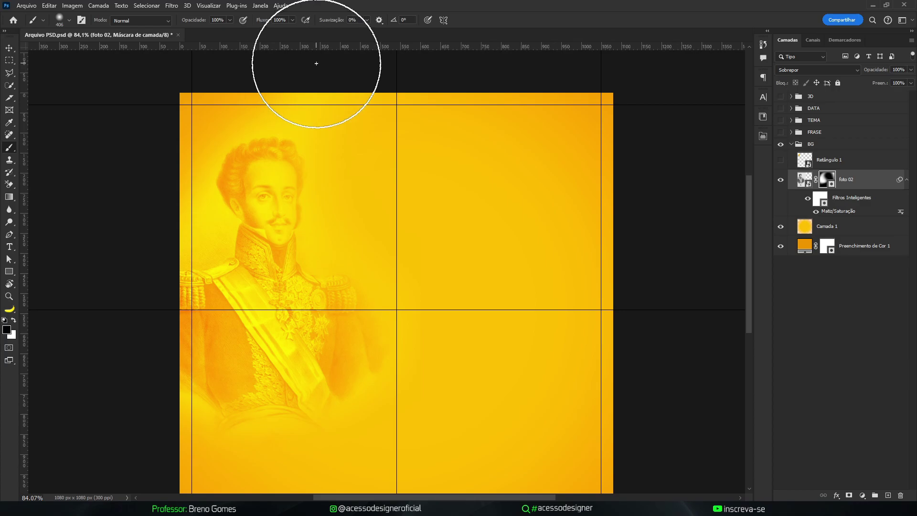
drag(377, 209, 358, 220)
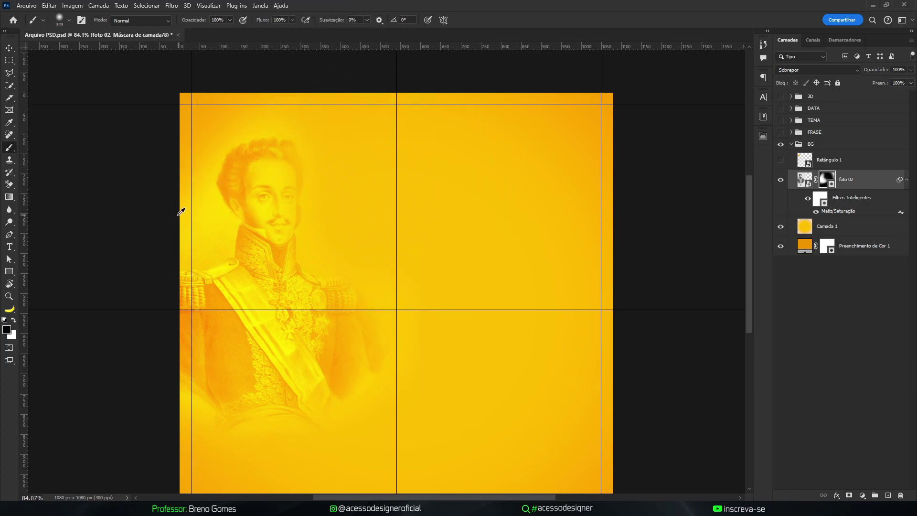
drag(206, 217, 188, 215)
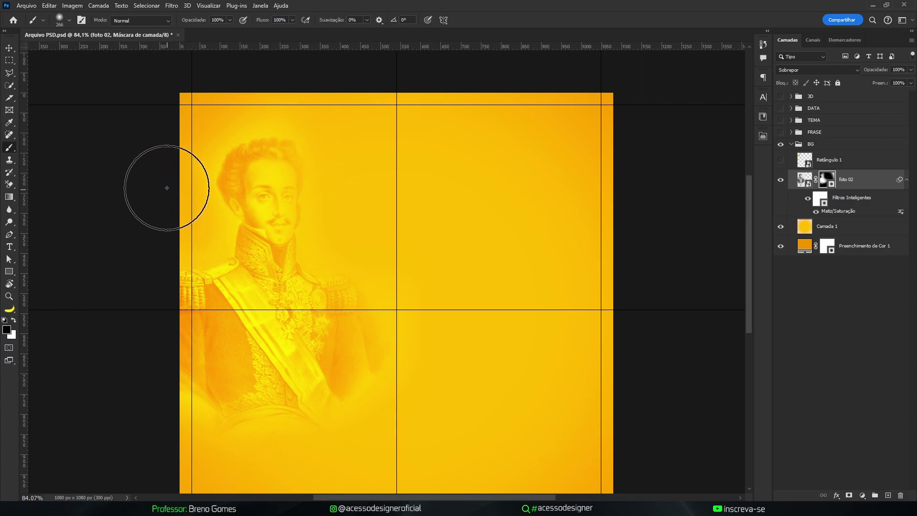
drag(358, 154, 374, 156)
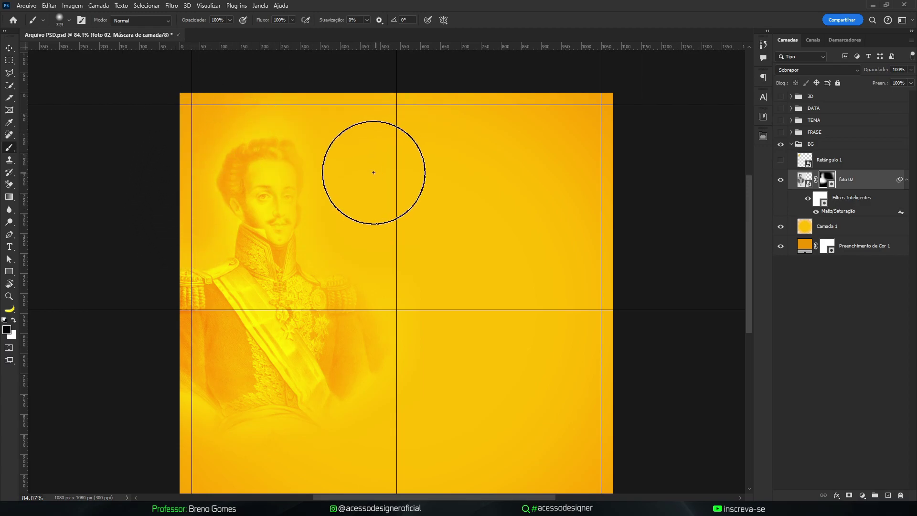
Paint white on the foto 02 mask over the face and chest to bring the portrait back there.
key(x)
mouse_move(272, 182)
mouse_down()
mouse_move(246, 186)
mouse_move(279, 176)
mouse_move(275, 205)
mouse_move(260, 180)
mouse_move(271, 290)
mouse_move(303, 330)
mouse_move(304, 357)
mouse_up()
click(273, 186)
Enlarge and reposition foto 02 so the portrait fills the artboard's left half, and set its fill to 39%.
key(v)
click(803, 181)
key(ctrl+t)
drag(341, 235, 319, 234)
drag(395, 136, 459, 107)
drag(333, 220, 315, 241)
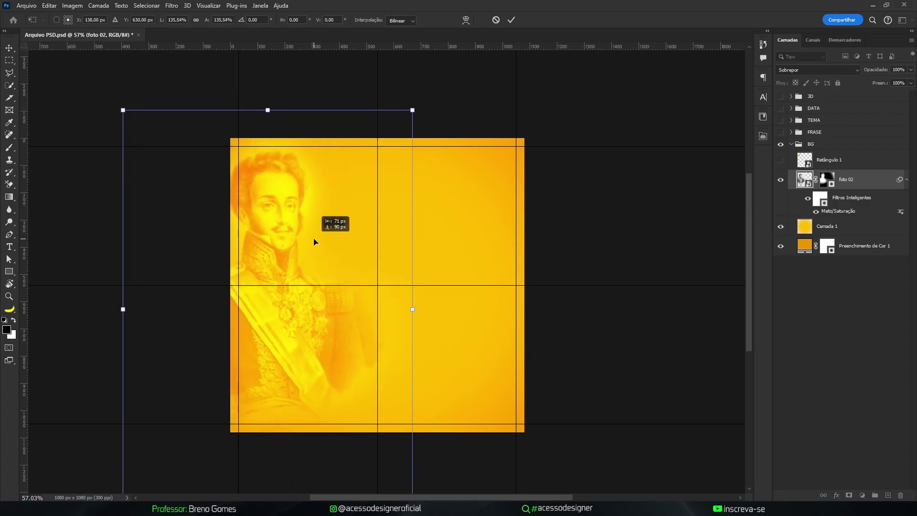
drag(417, 137, 425, 94)
drag(329, 208, 330, 211)
key(Return)
key(ctrl+0)
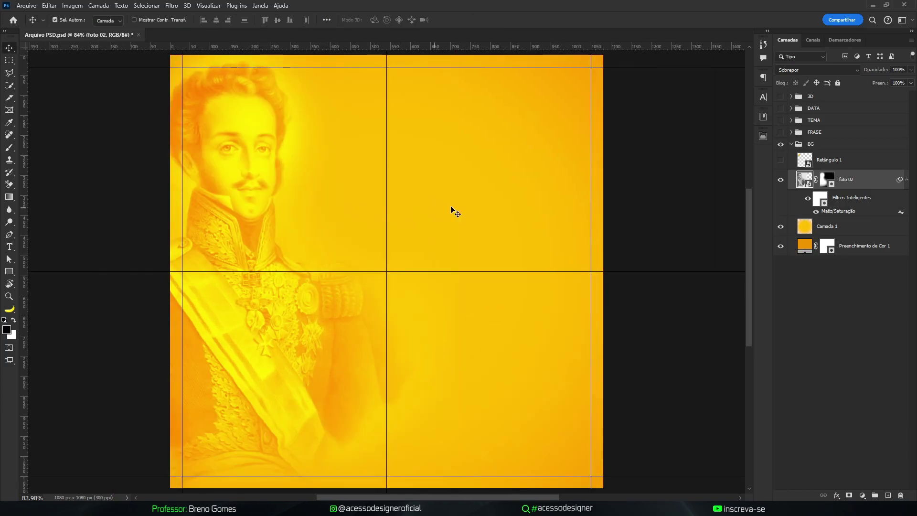
drag(893, 94, 892, 94)
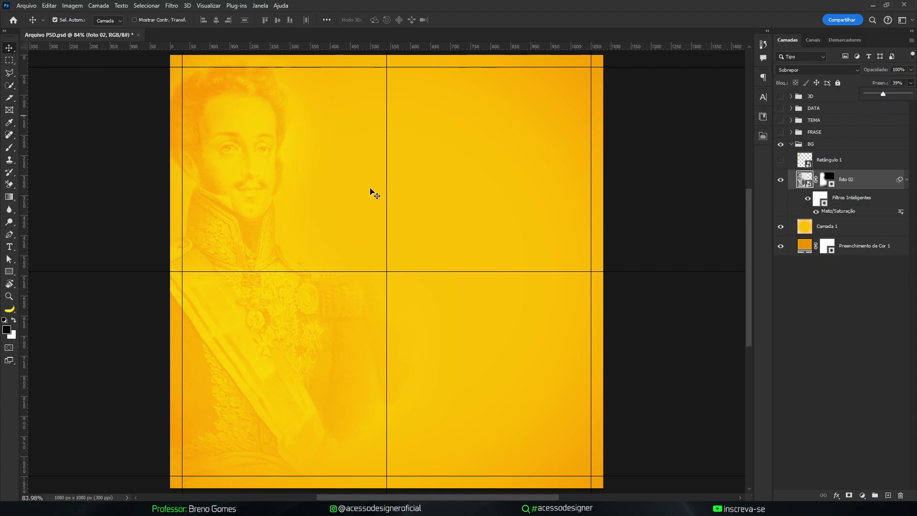
Refine the foto 02 mask with the brush, removing the light halo beside the head and fading the portrait's shoulder and arm.
click(829, 181)
key(b)
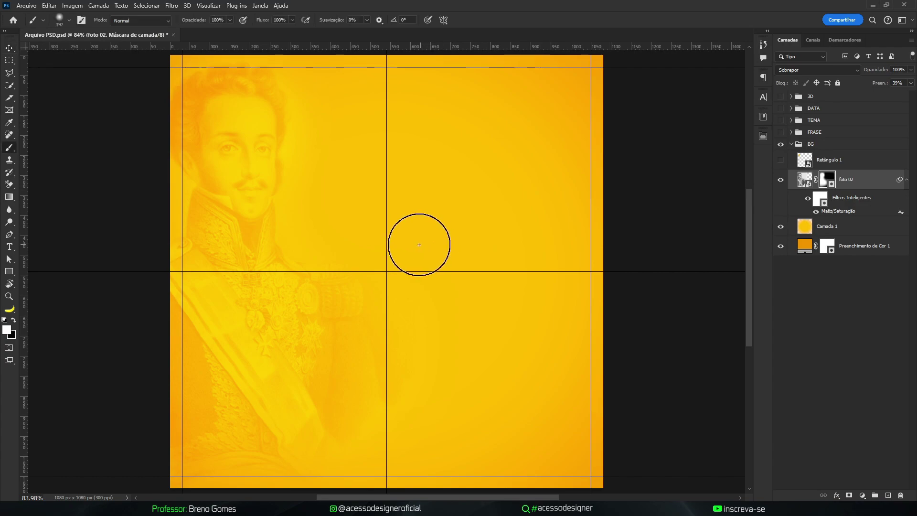
key(ctrl+z)
alt+right_click(313, 164)
drag(314, 137, 320, 132)
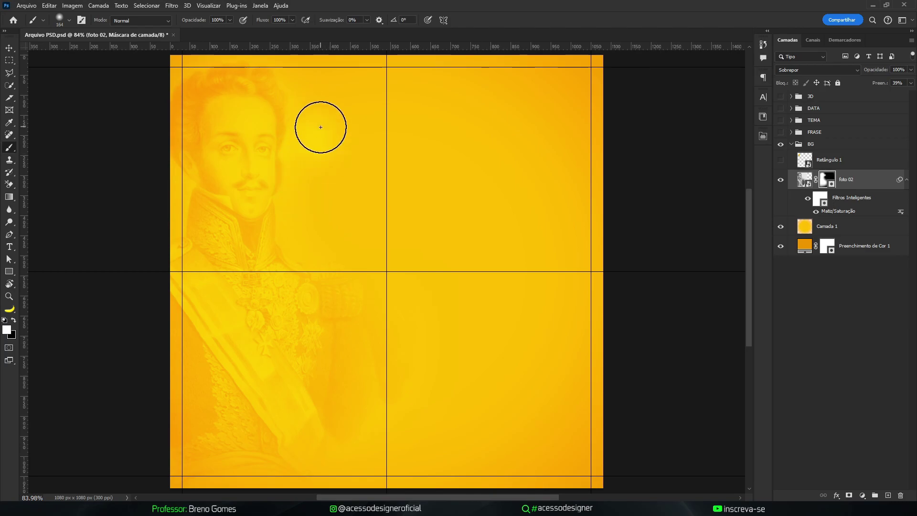
key(ctrl+z)
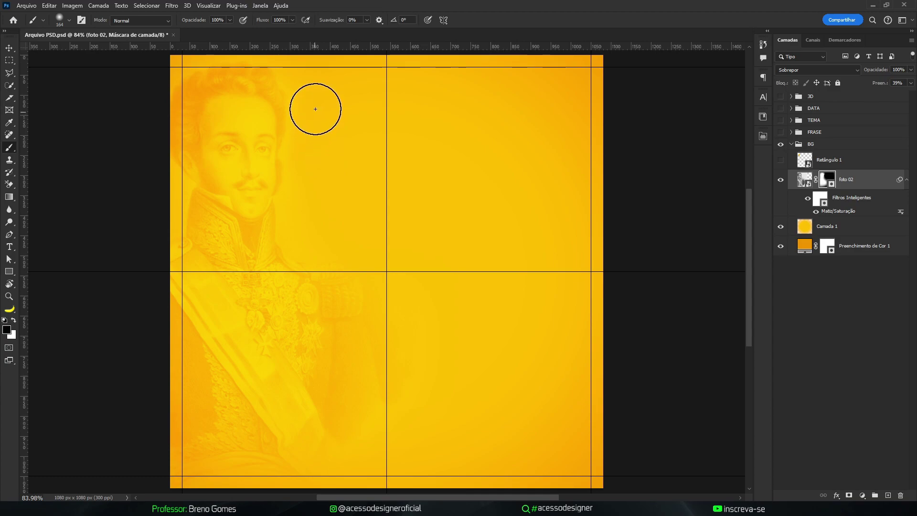
mouse_move(328, 348)
mouse_down()
mouse_move(340, 352)
mouse_move(331, 296)
mouse_move(355, 302)
mouse_move(342, 271)
mouse_move(354, 283)
mouse_up()
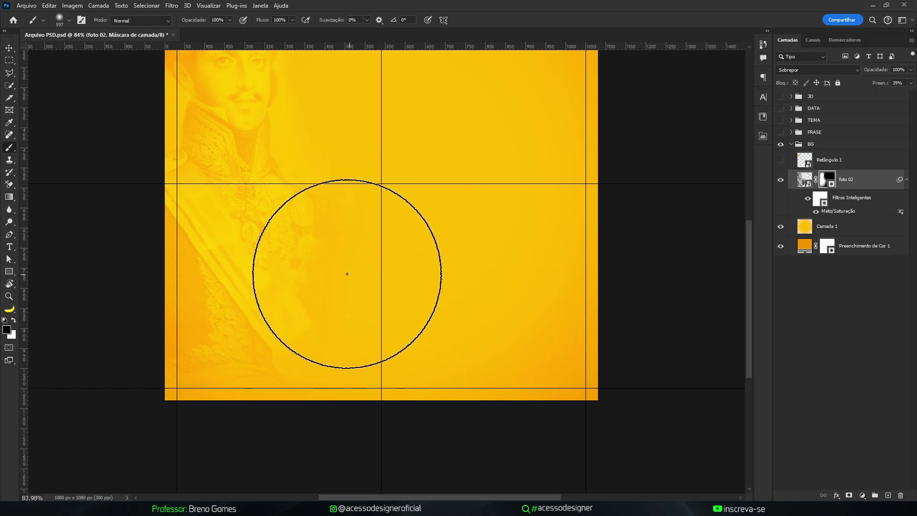
Collapse foto 02's smart filter list and place foto 01 from the Material Feriado folder above it in the BG group.
key(v)
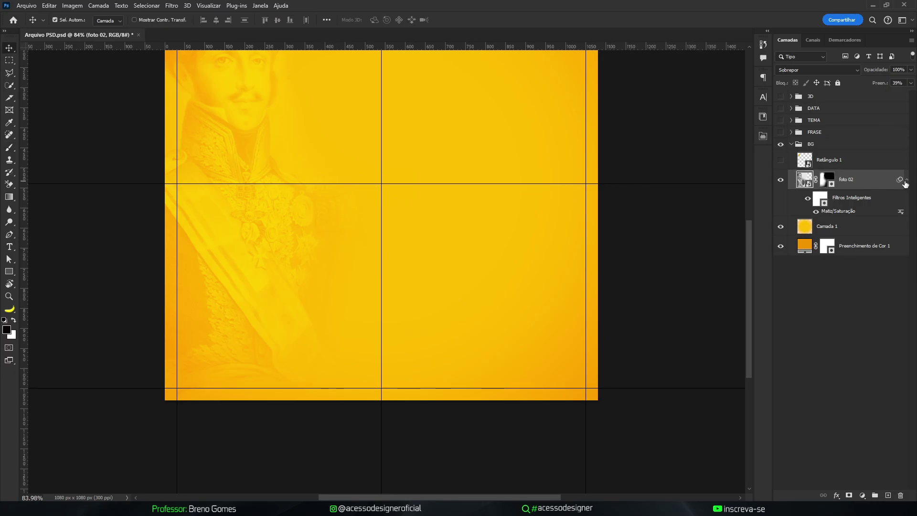
click(906, 181)
key(alt+Tab)
click(321, 233)
drag(294, 124, 383, 356)
key(Return)
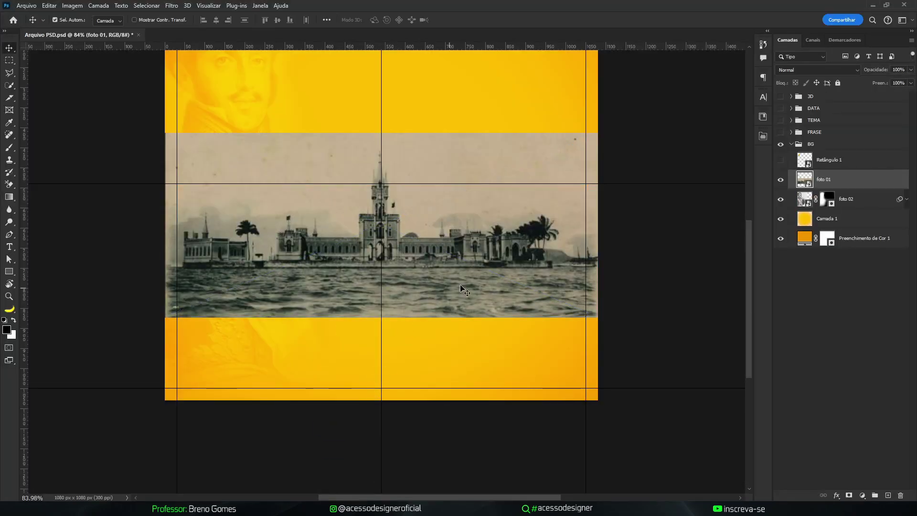
Set foto 01's saturation to -100 and its blend mode to Sobrepor.
key(ctrl+u)
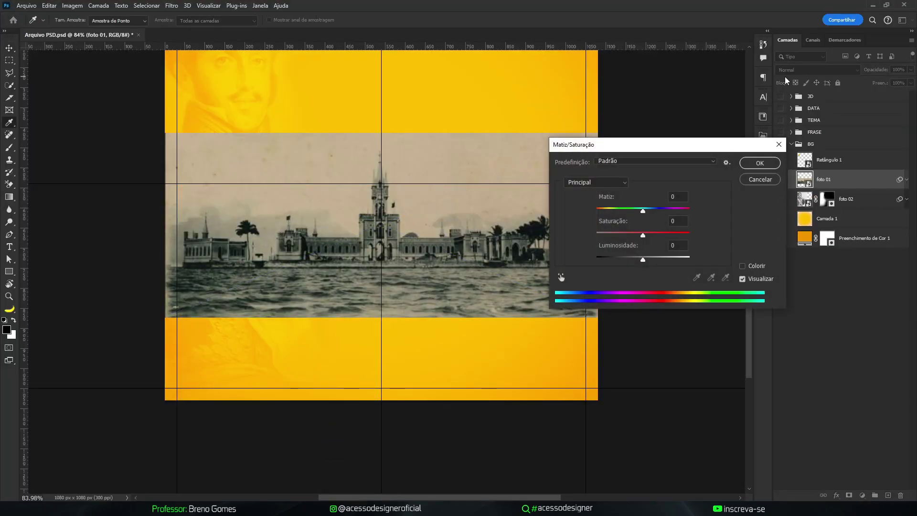
drag(643, 236, 578, 240)
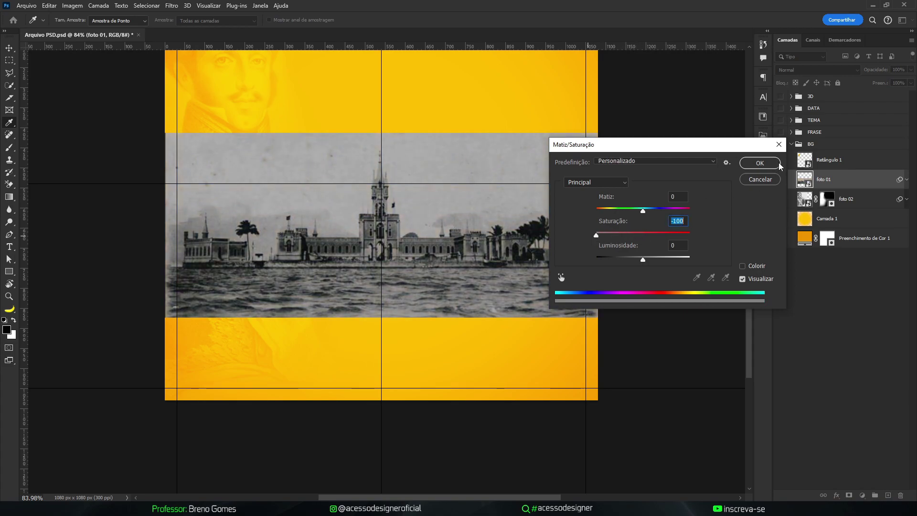
click(760, 163)
click(817, 70)
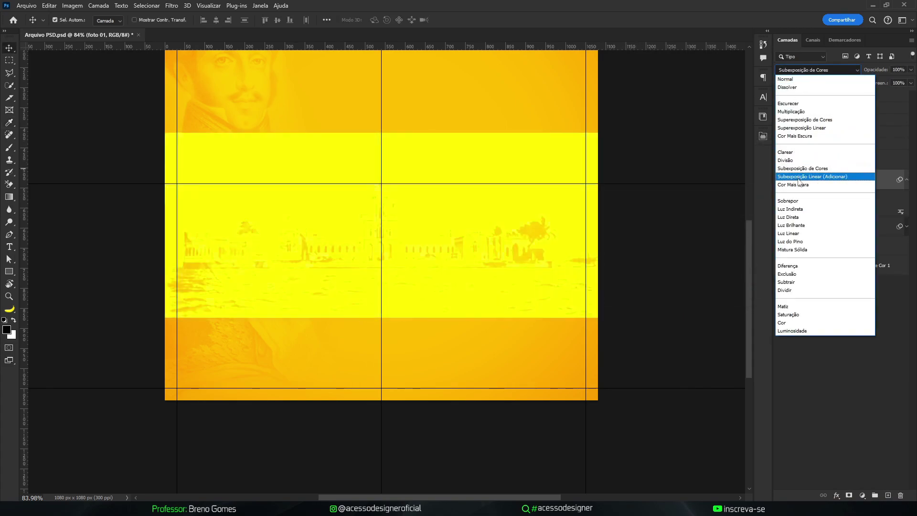
click(797, 201)
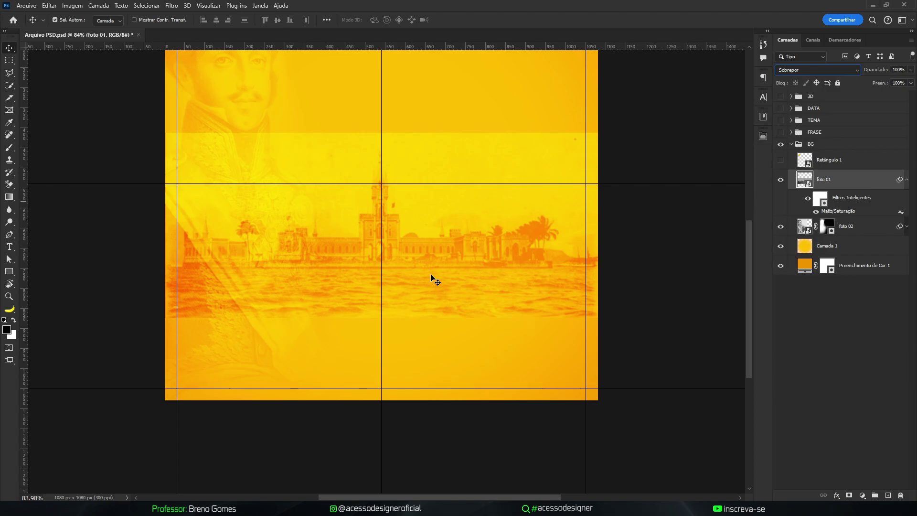
Move the foto 01 palace photo down so it sits along the artboard's bottom edge.
key(ctrl+t)
drag(428, 268, 429, 334)
key(Return)
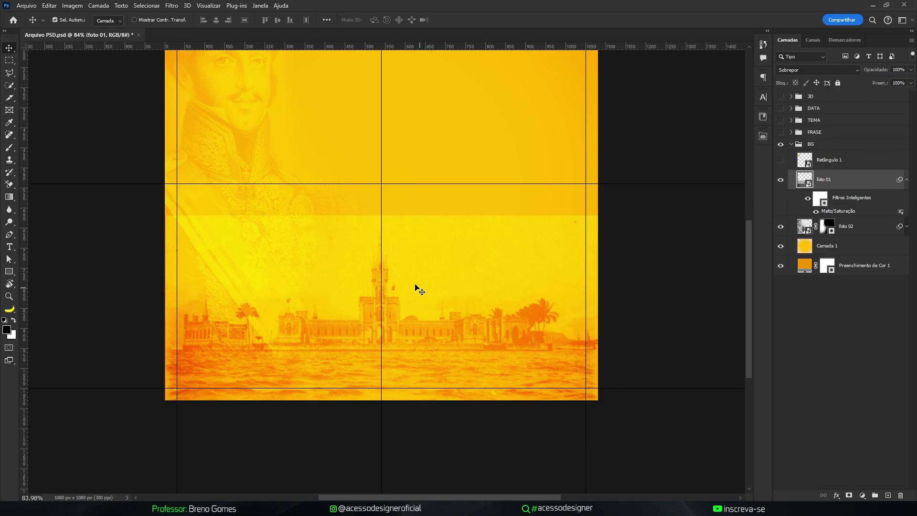
scroll(384, 248, up, 3)
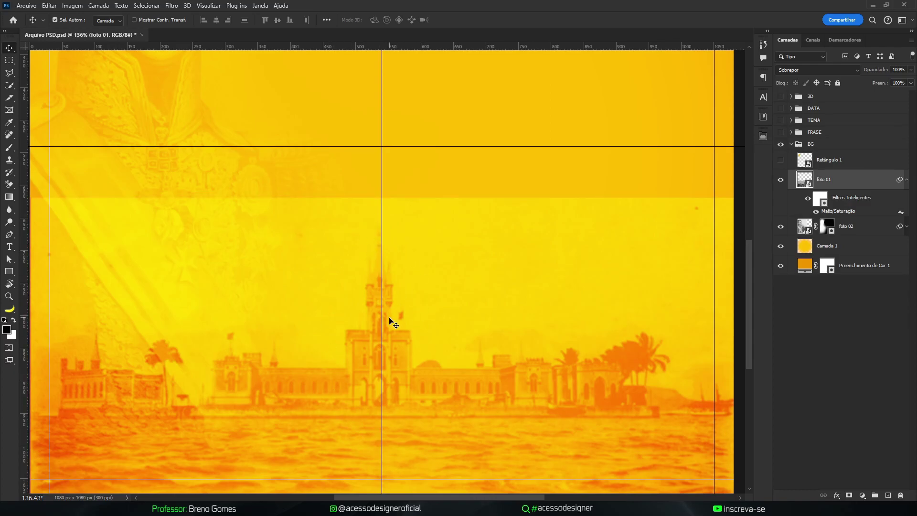
Show the 3D, DATA, TEMA and FRASE groups again and collapse foto 01's smart filter list.
scroll(391, 321, down, 3)
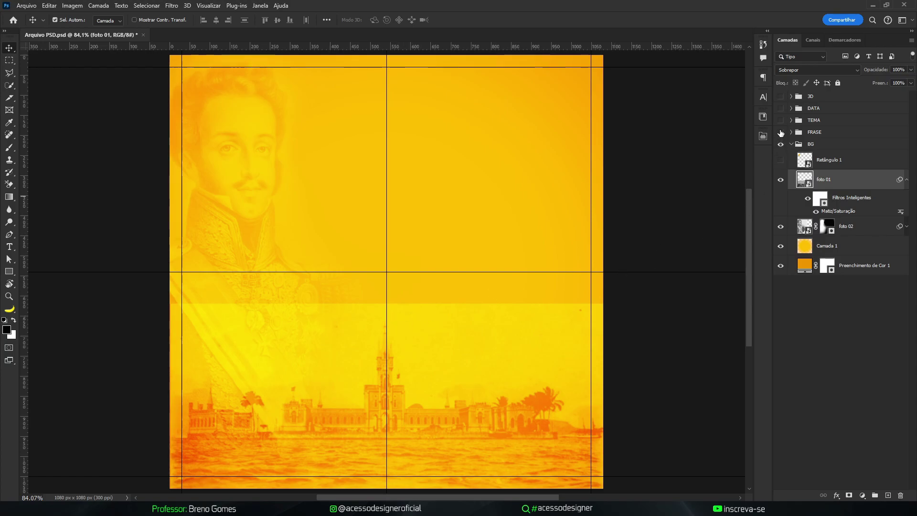
click(781, 97)
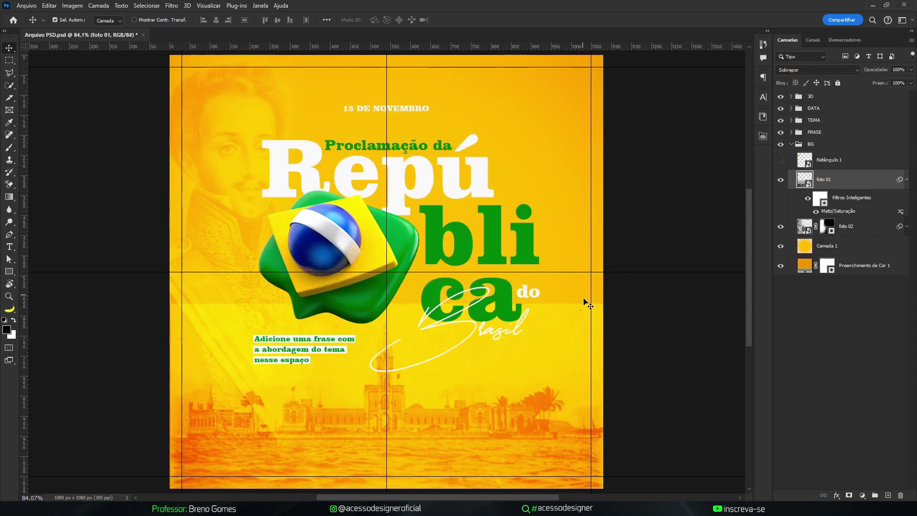
click(906, 181)
Scale foto 01 to about 80.5% and shift the palace photo right so its tower stands beside the headline.
key(ctrl+t)
scroll(457, 305, down, 3)
drag(462, 319, 536, 319)
drag(635, 288, 747, 239)
drag(557, 315, 596, 335)
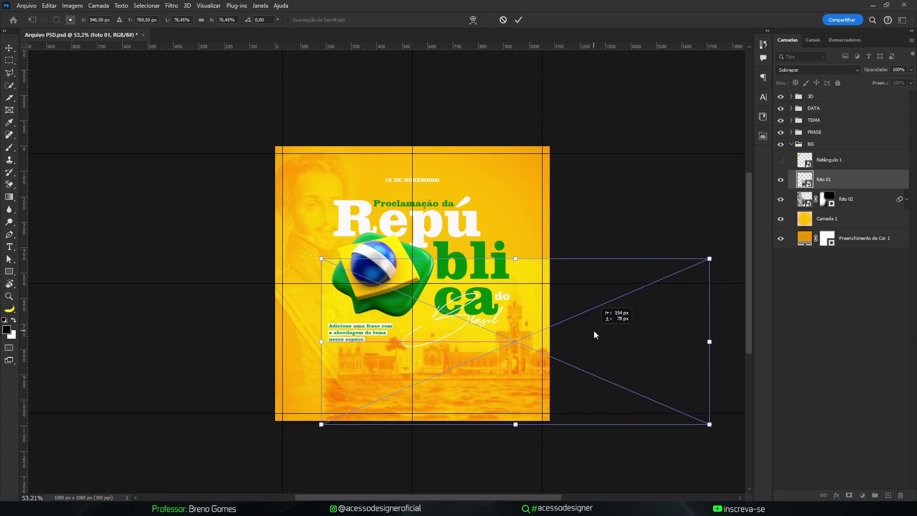
drag(709, 259, 726, 248)
drag(634, 322, 635, 317)
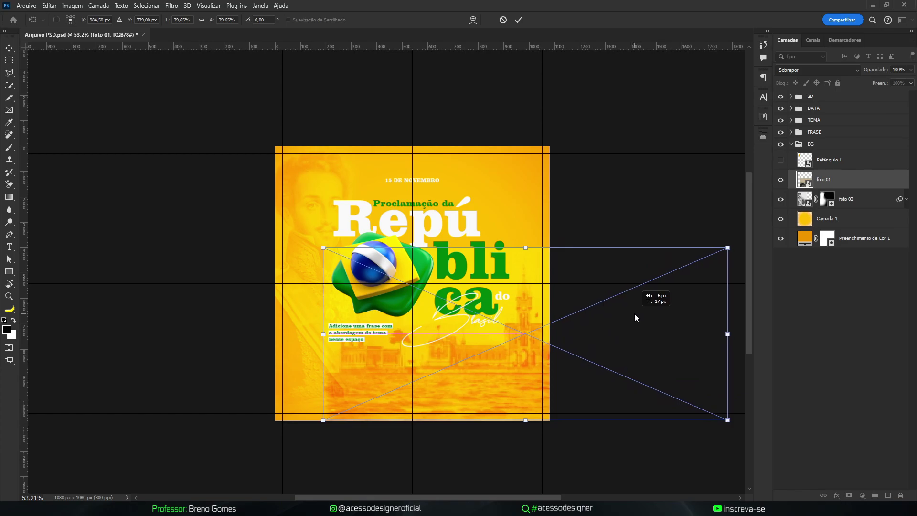
drag(322, 248, 321, 251)
drag(478, 351, 478, 359)
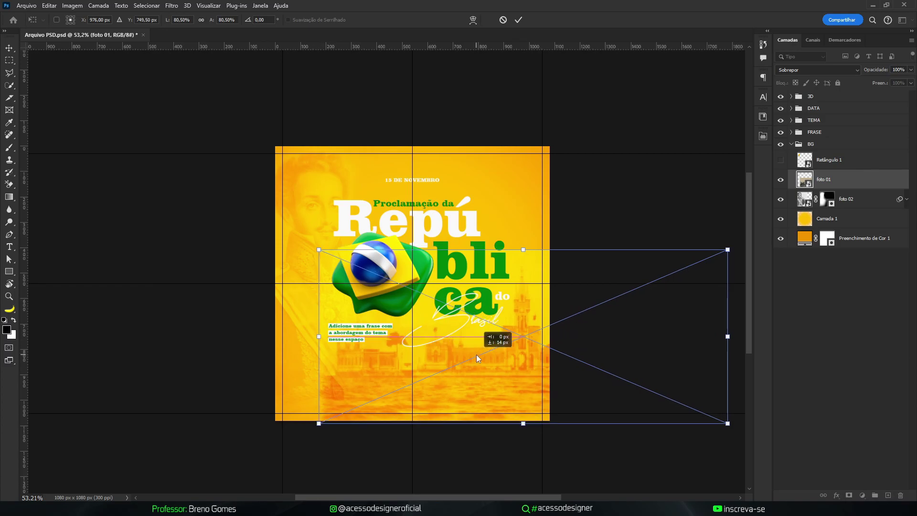
key(Return)
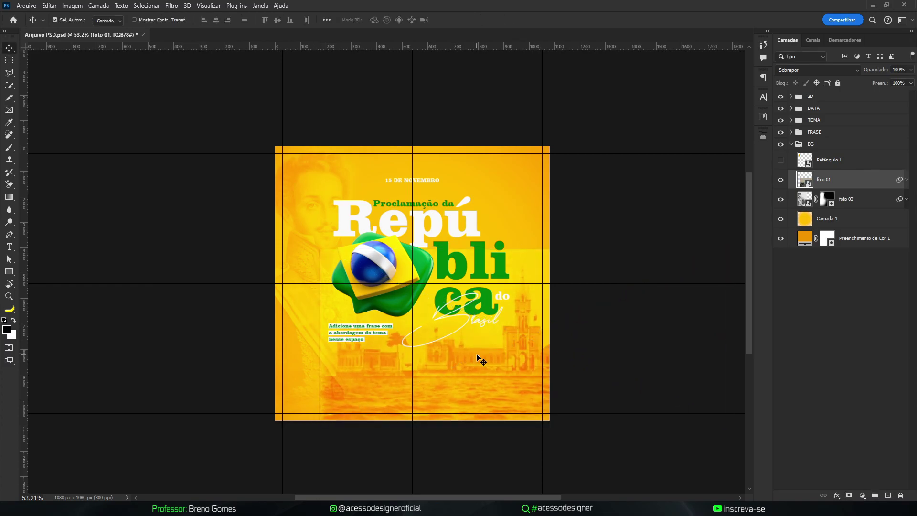
Add a layer mask to foto 01 and brush out its hard left edge with a large soft black brush.
scroll(481, 361, up, 3)
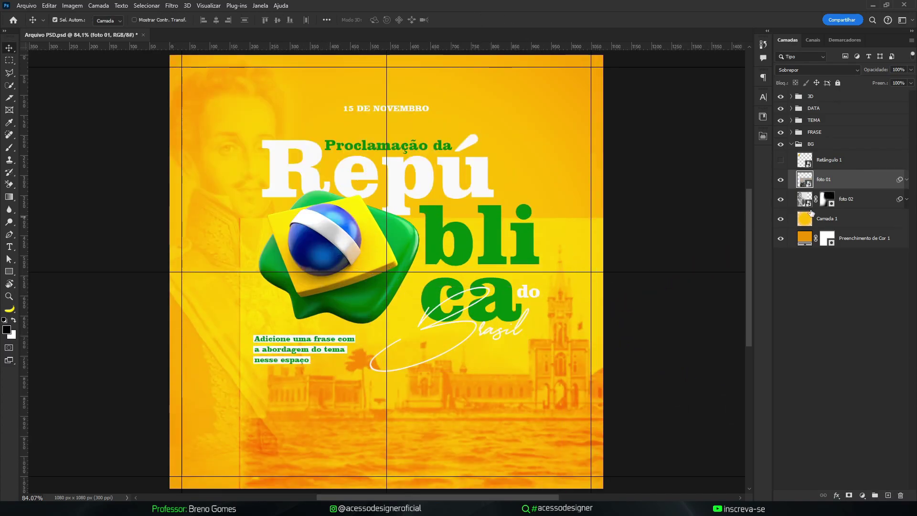
click(849, 496)
key(b)
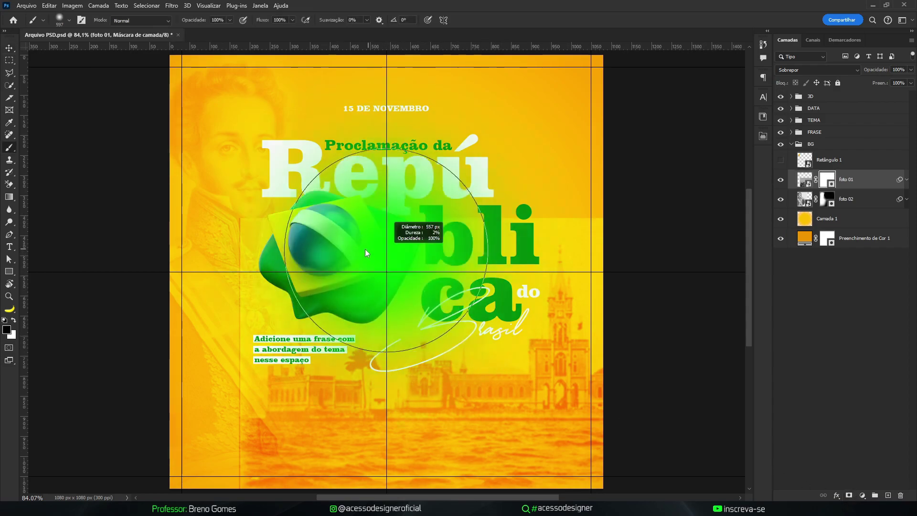
mouse_move(343, 250)
mouse_down()
mouse_move(356, 248)
mouse_move(345, 248)
mouse_up()
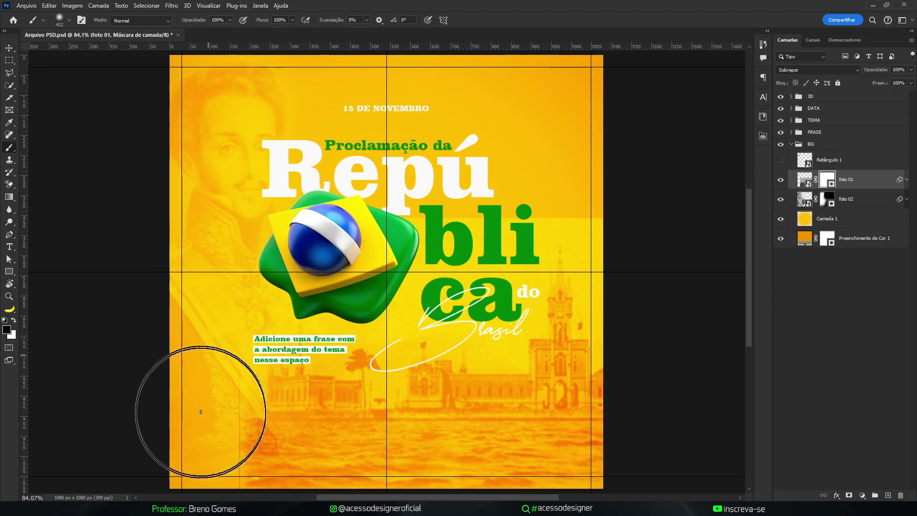
drag(204, 412, 205, 402)
mouse_move(224, 377)
mouse_down()
mouse_move(229, 296)
mouse_move(313, 306)
mouse_up()
drag(301, 304, 301, 270)
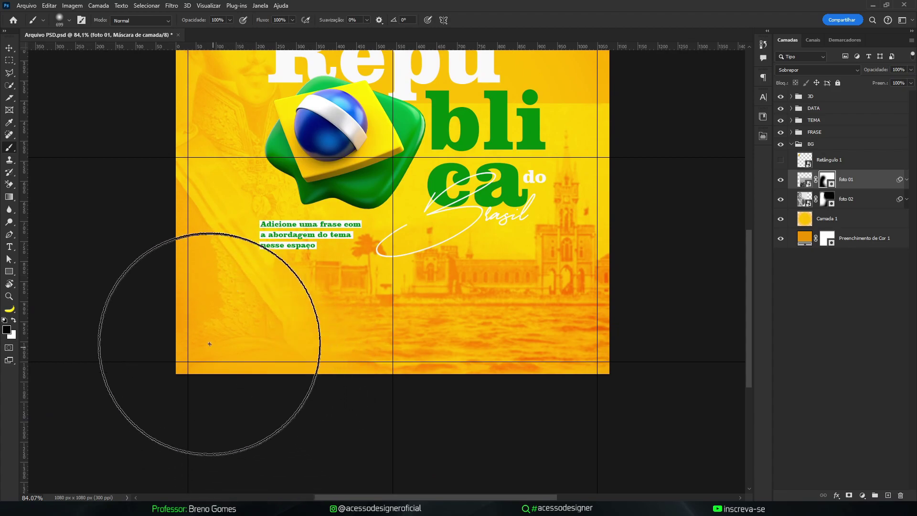
Keep brushing foto 01's mask in black to fade the photo's upper edge behind the flag and headline.
drag(286, 190, 252, 281)
drag(408, 165, 384, 165)
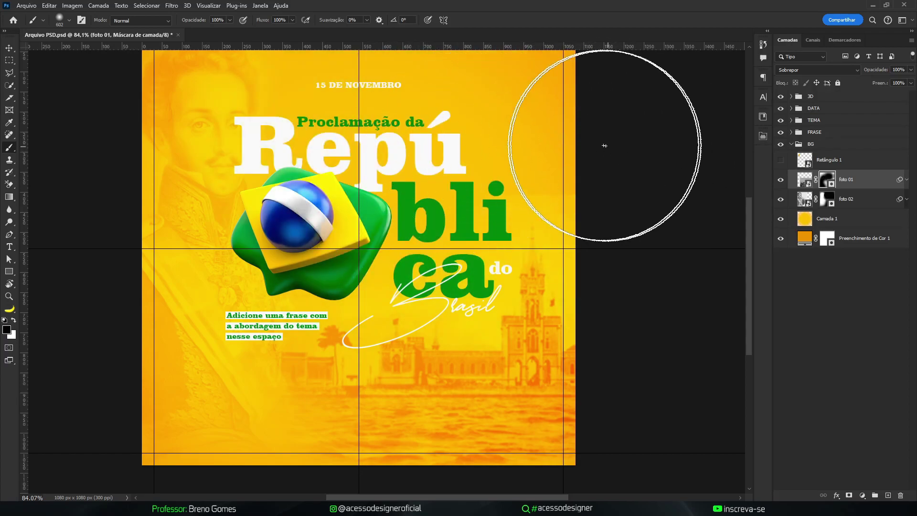
drag(382, 199, 350, 195)
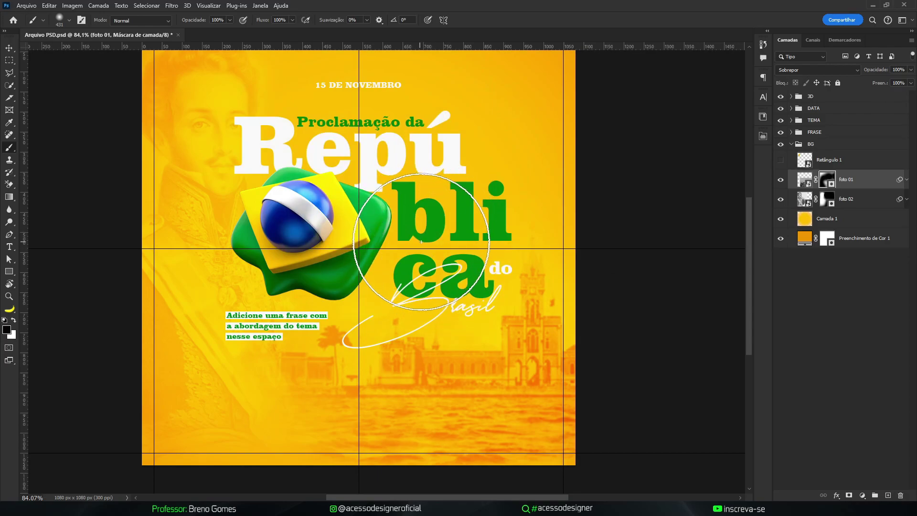
Paint white on foto 01's mask with a smaller brush to bring back the area around the palace tower.
key(x)
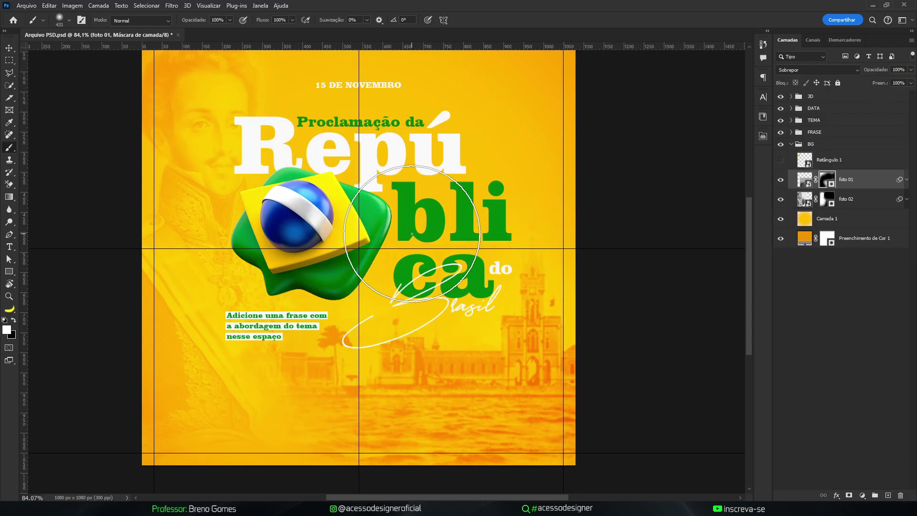
drag(436, 251, 422, 251)
click(435, 262)
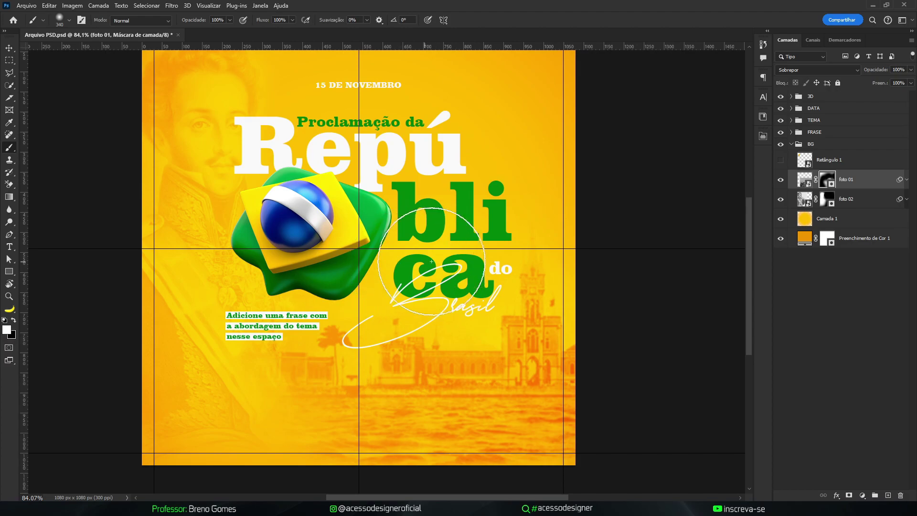
drag(525, 247, 505, 246)
drag(534, 249, 521, 251)
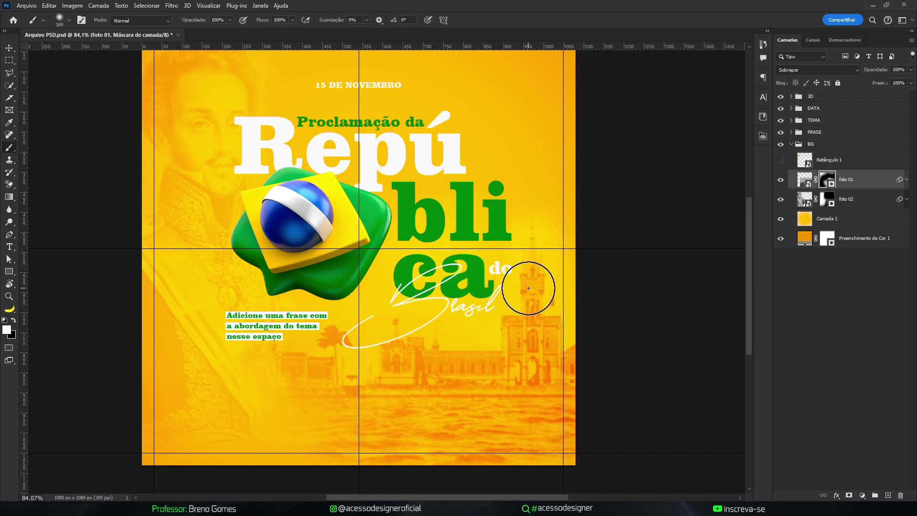
Lower foto 01's layer fill to soften the palace photo against the yellow background.
key(v)
click(805, 179)
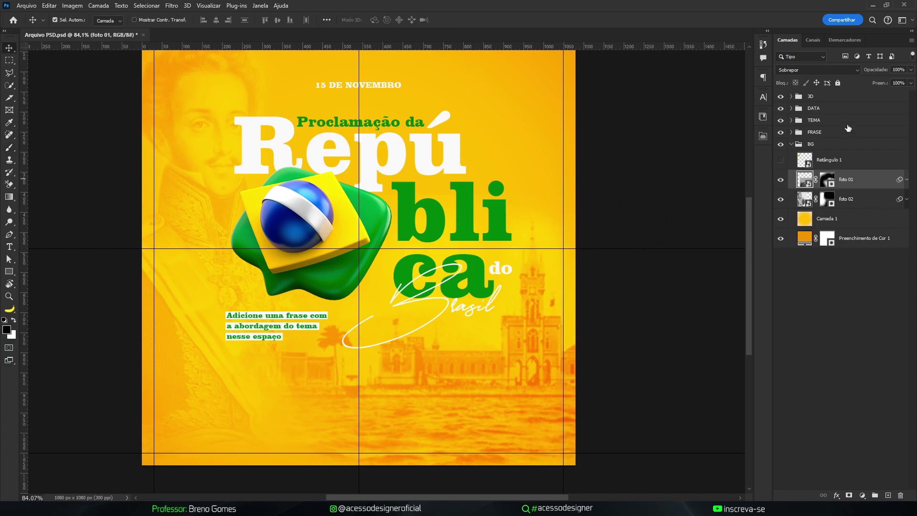
click(910, 84)
drag(910, 93, 895, 97)
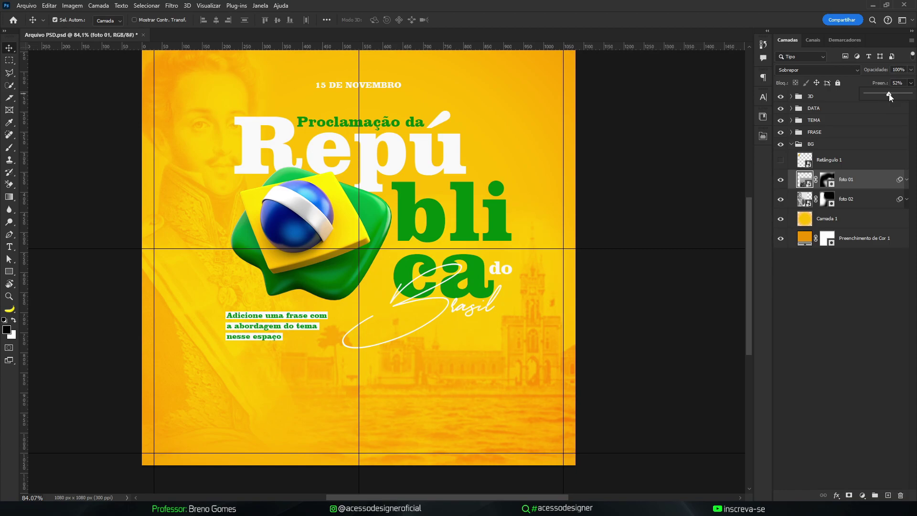
drag(890, 97, 885, 97)
Move foto 02 above foto 01 in the BG group and toggle its visibility to compare the blend.
drag(854, 200, 855, 175)
click(781, 181)
click(781, 180)
click(781, 180)
click(781, 181)
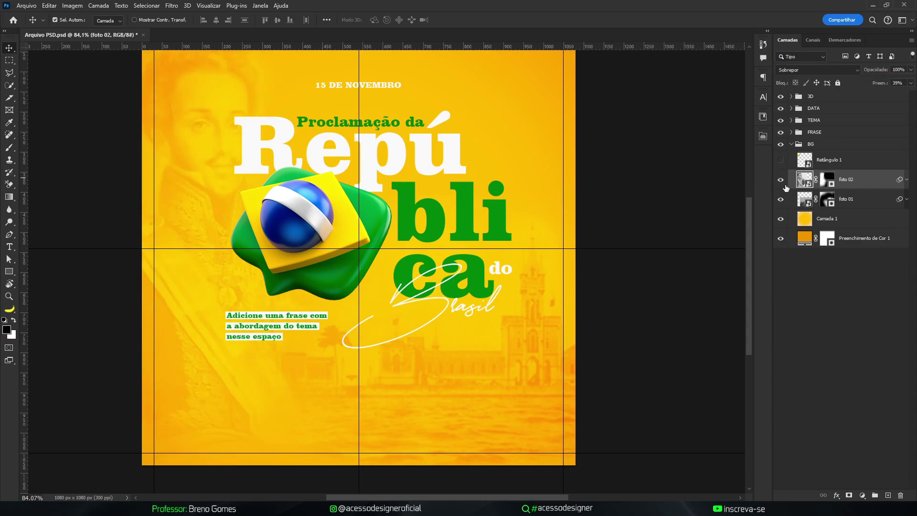
Paint foto 02's mask in white with a soft brush to reveal more of the portrait's lower body, blending it into the palace scene.
click(829, 185)
key(b)
alt+drag(298, 309, 333, 310)
drag(333, 310, 353, 265)
alt+drag(317, 292, 340, 297)
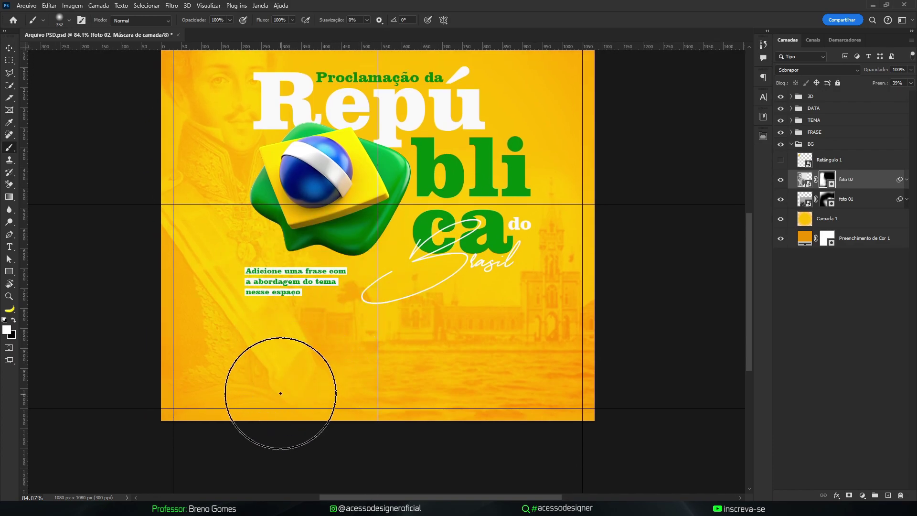
mouse_move(279, 412)
mouse_down()
mouse_move(265, 393)
mouse_move(346, 350)
mouse_move(358, 330)
mouse_up()
key(x)
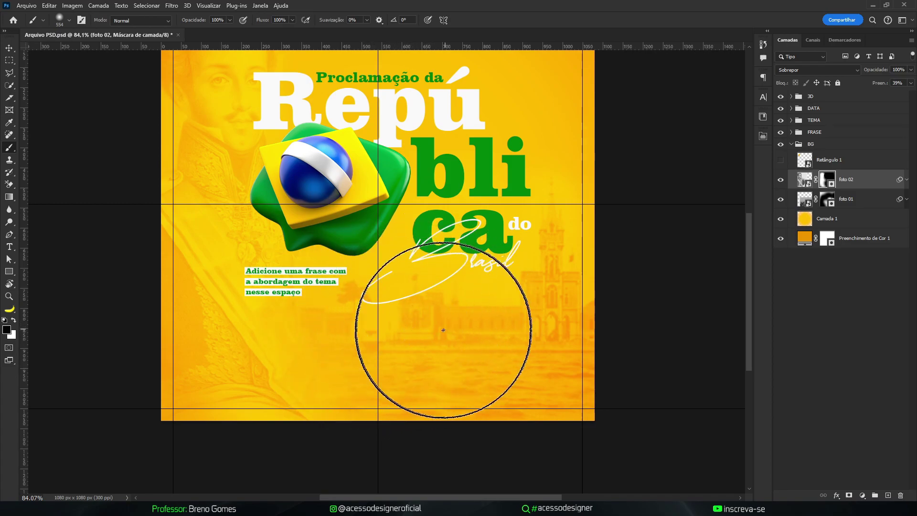
key(v)
key(ctrl+0)
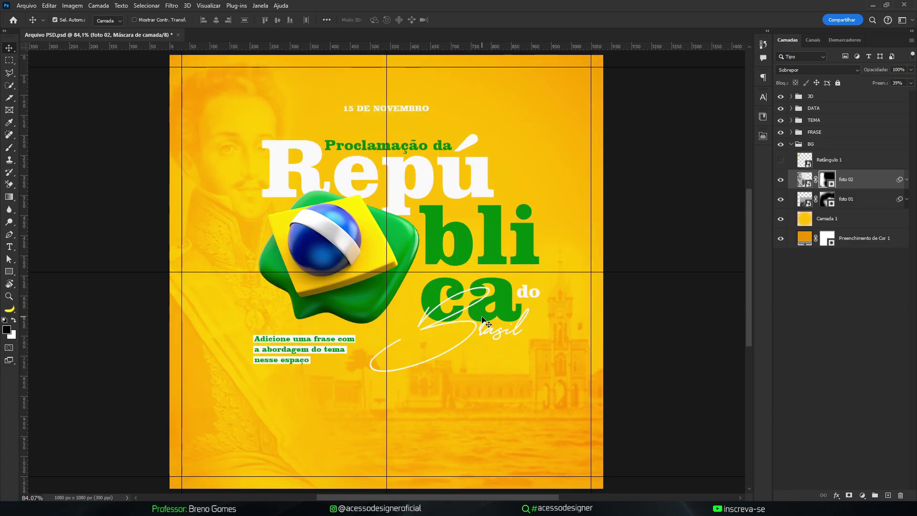
Set foto 02's layer fill to 41%.
click(652, 201)
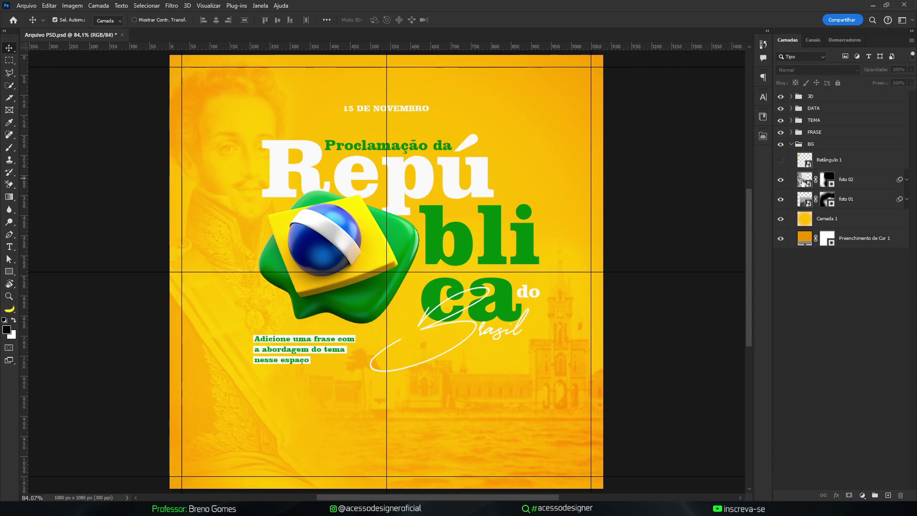
click(804, 181)
click(911, 83)
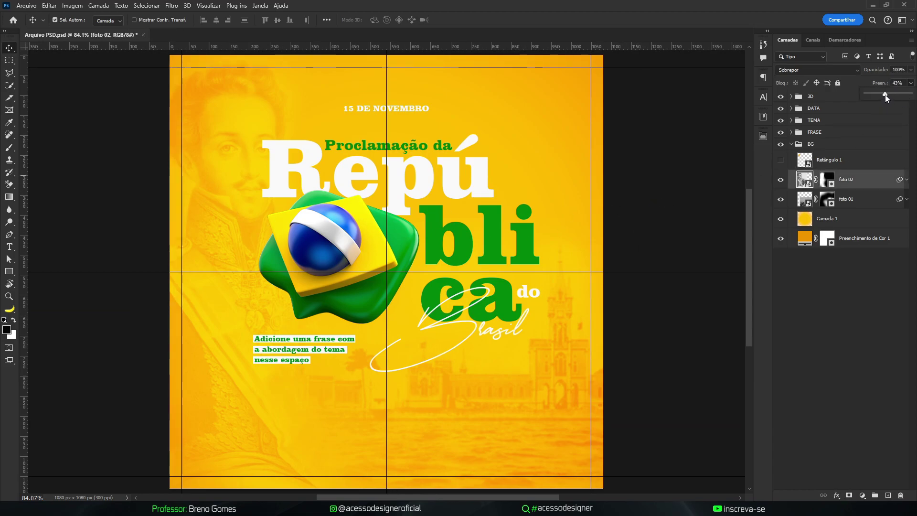
drag(886, 97, 886, 98)
Shift the foto 02 portrait left to an X position of 112.50 px.
key(ctrl+t)
drag(316, 239, 307, 236)
key(Left)
key(Left)
key(Left)
key(Left)
key(Left)
key(Left)
key(Left)
key(Left)
key(Left)
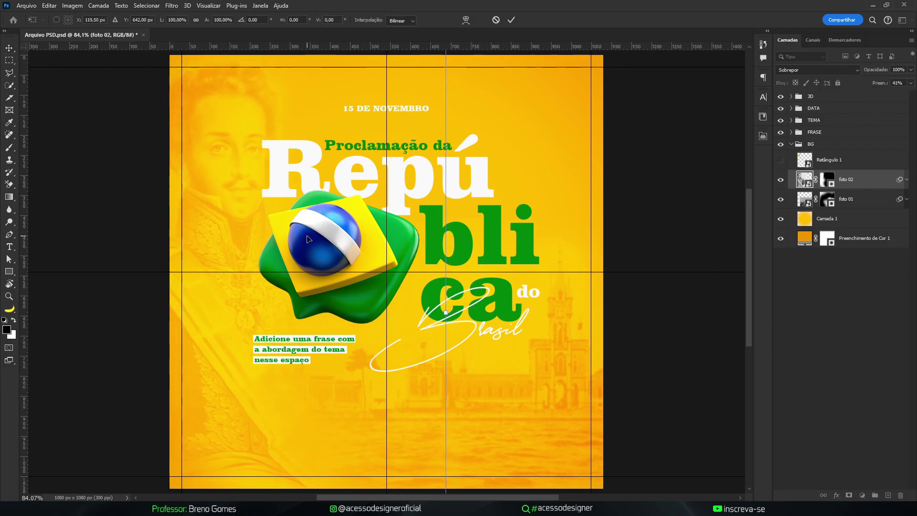
key(Left)
key(Left)
key(Left)
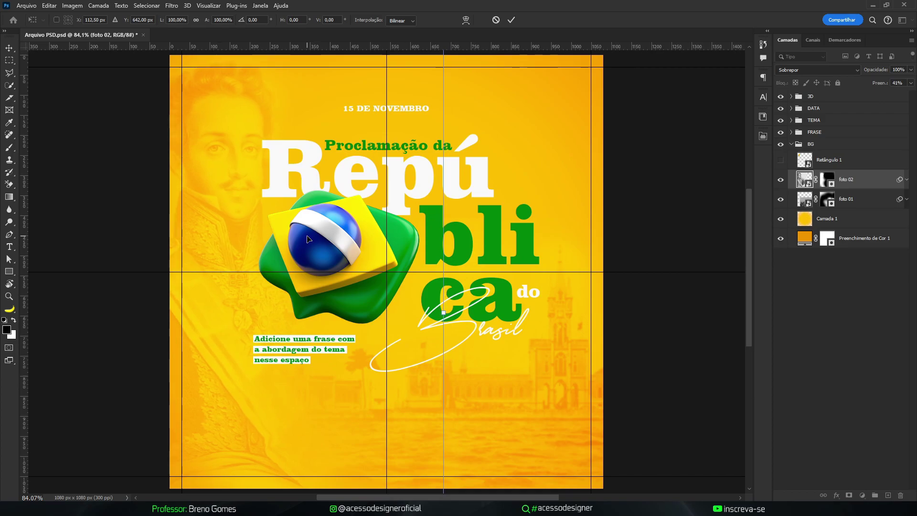
key(Return)
Collapse the BG group and save the document.
click(655, 239)
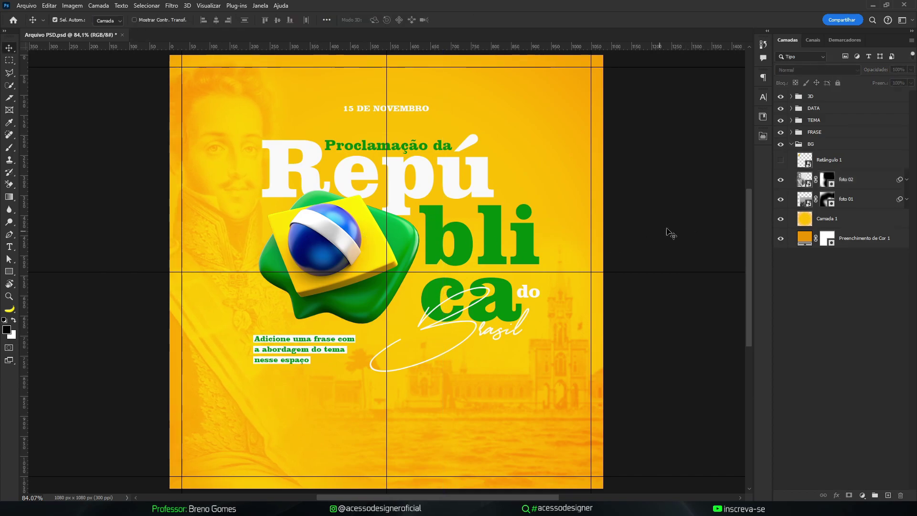
click(791, 144)
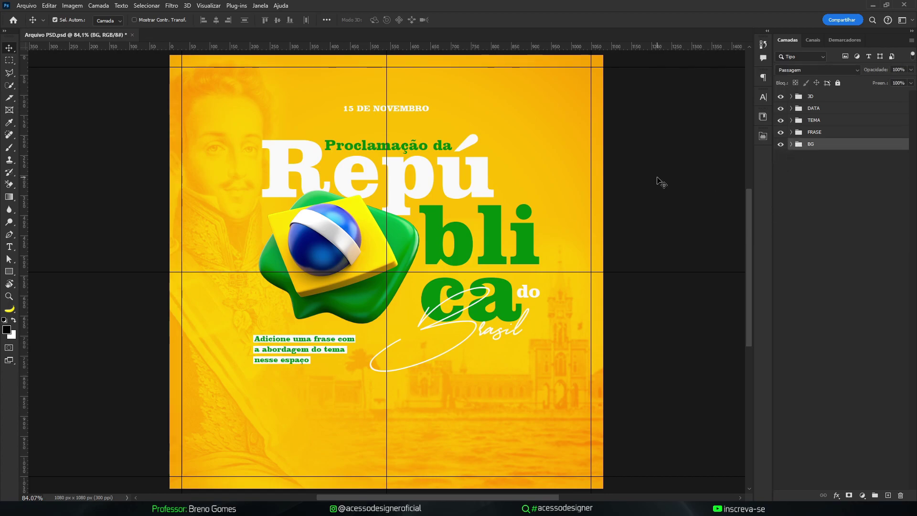
key(ctrl+s)
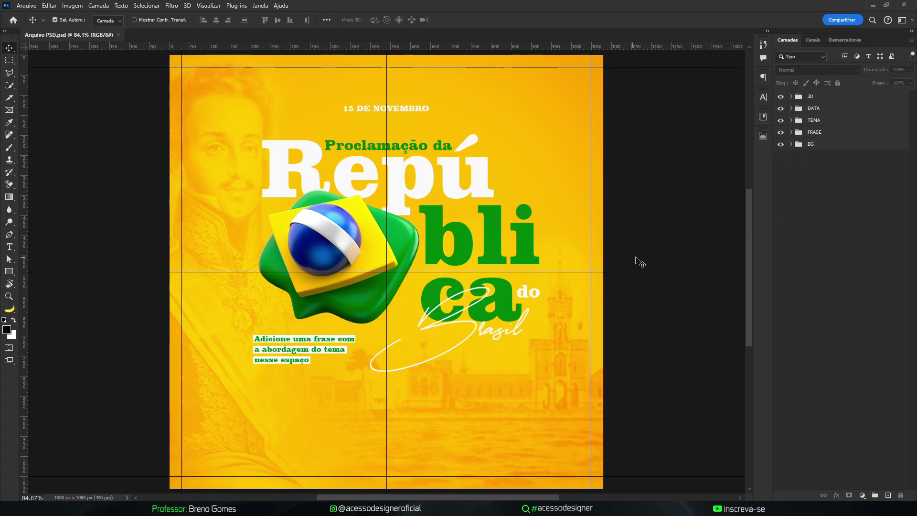
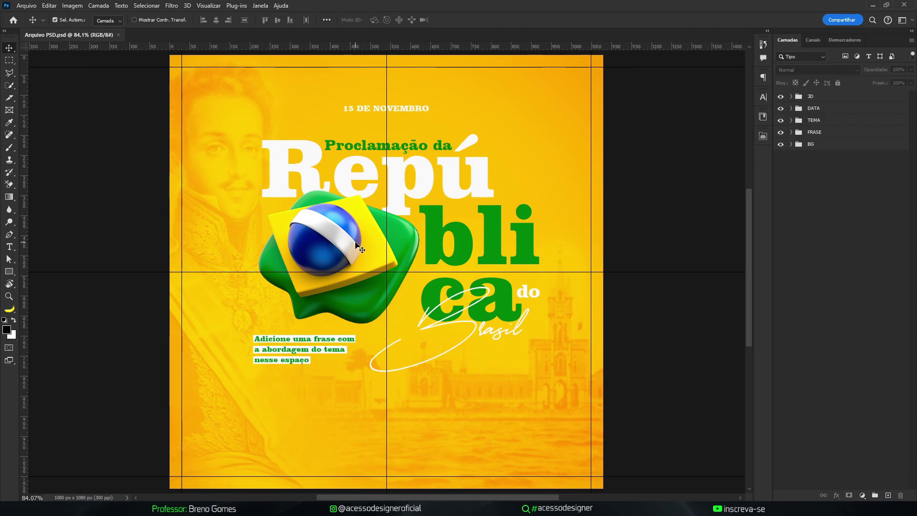
Enable a drop shadow in the layer style of the 3D flag's icone layer.
click(358, 246)
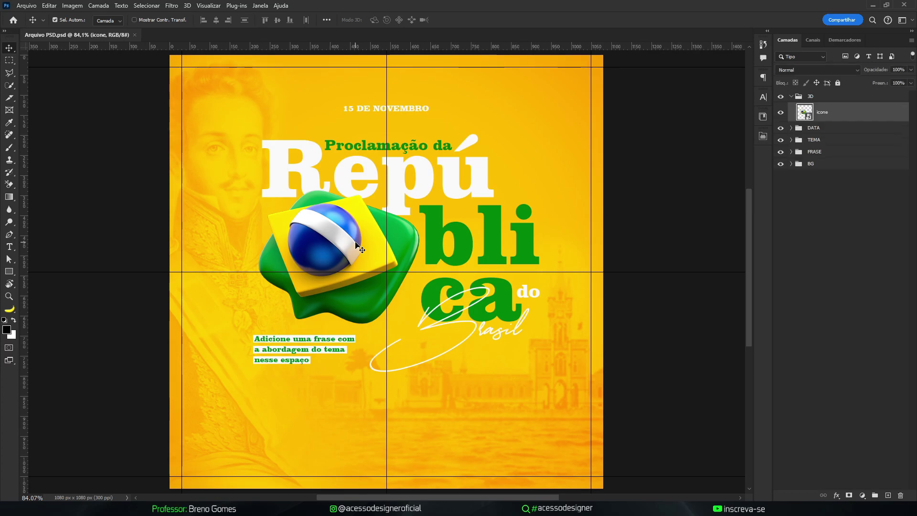
double_click(858, 112)
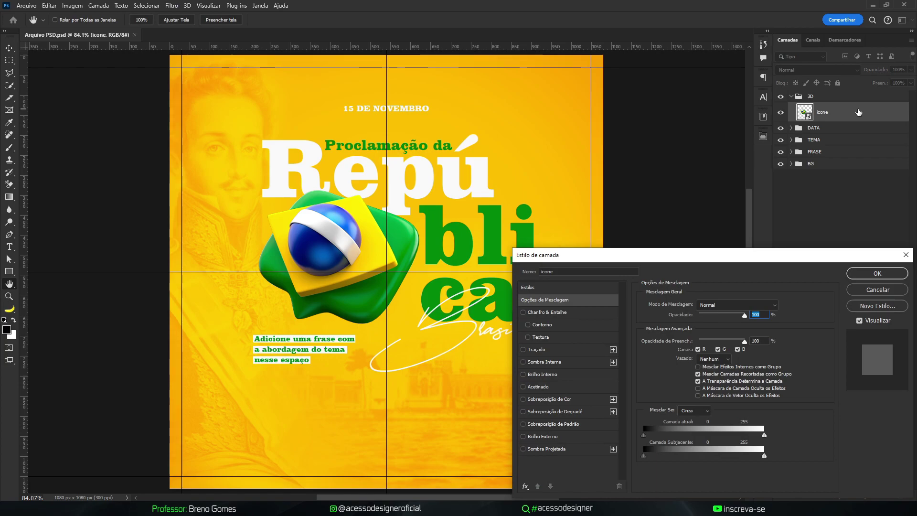
drag(700, 259, 664, 137)
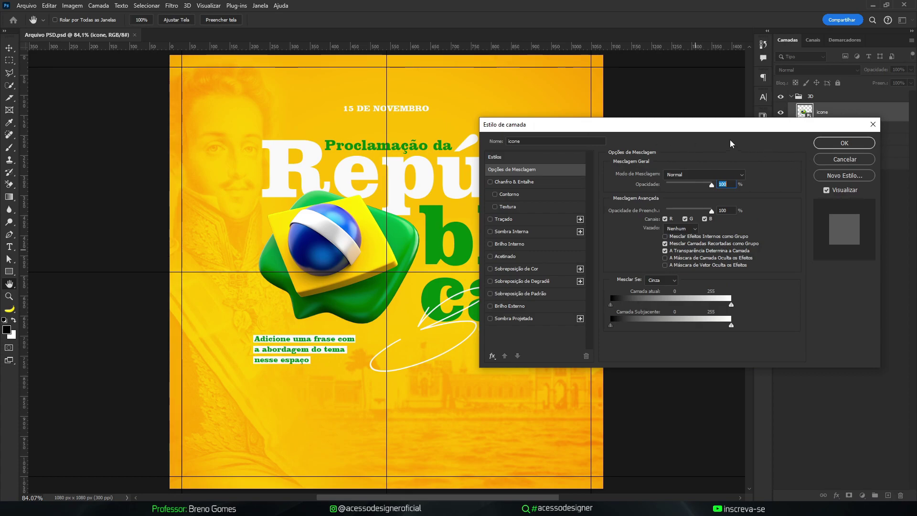
drag(721, 130, 713, 164)
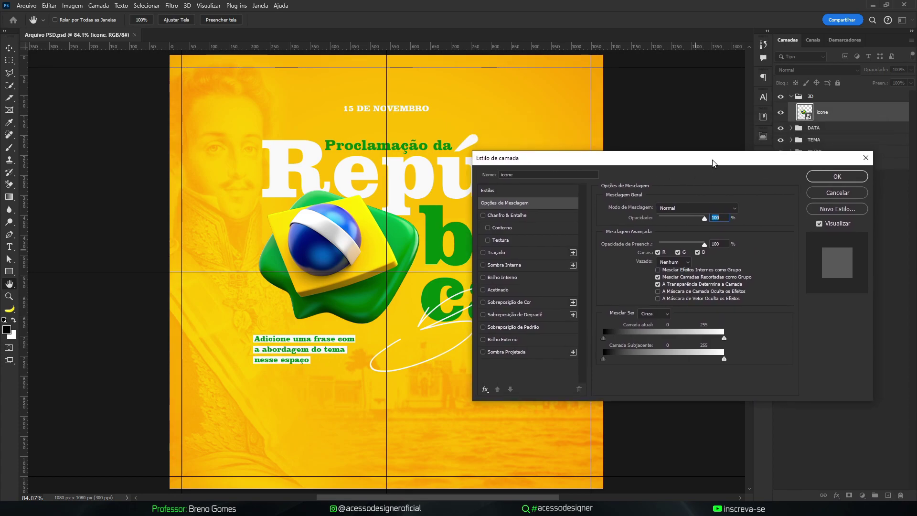
click(538, 353)
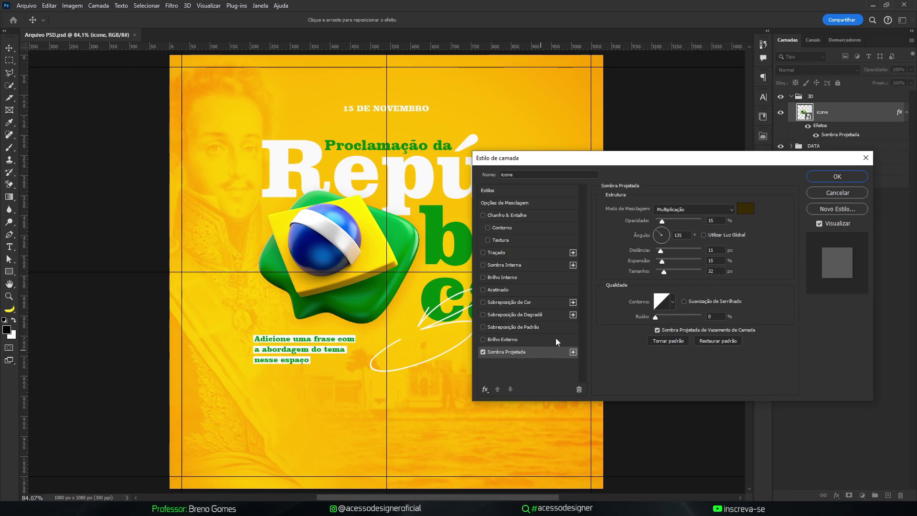
Set the flag's drop shadow to 56% opacity, 27 px distance and 24 px size.
drag(667, 222, 683, 222)
drag(662, 252, 663, 273)
drag(683, 221, 671, 256)
drag(675, 221, 681, 221)
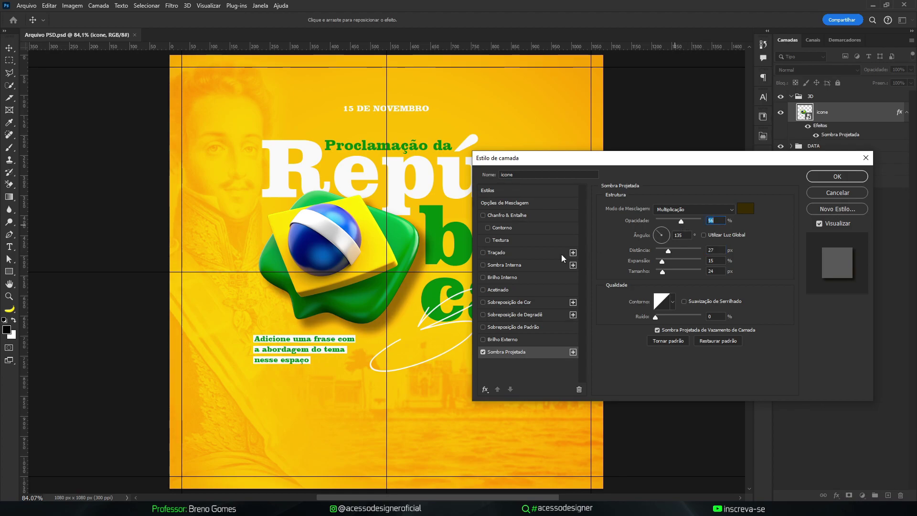
Discard the flag's drop shadow and place a duplicate of the icone layer beneath it, named Sombra.
click(833, 193)
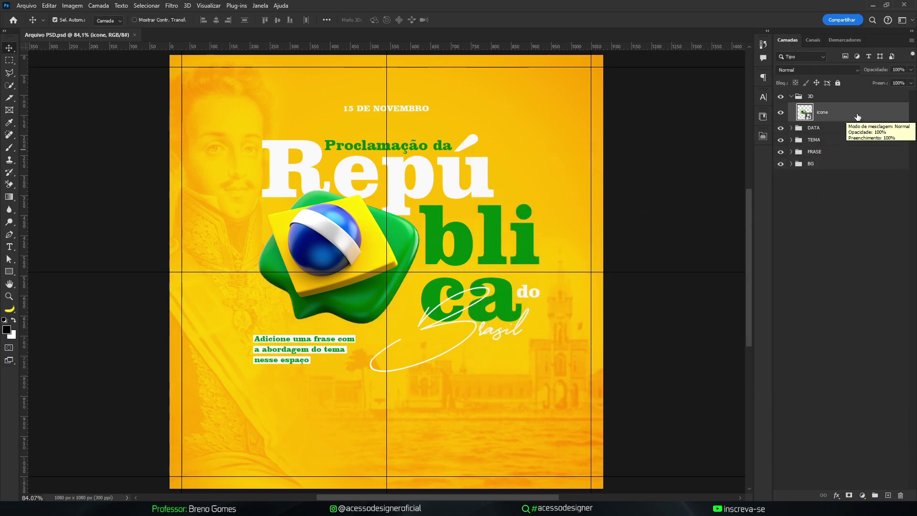
key(ctrl+j)
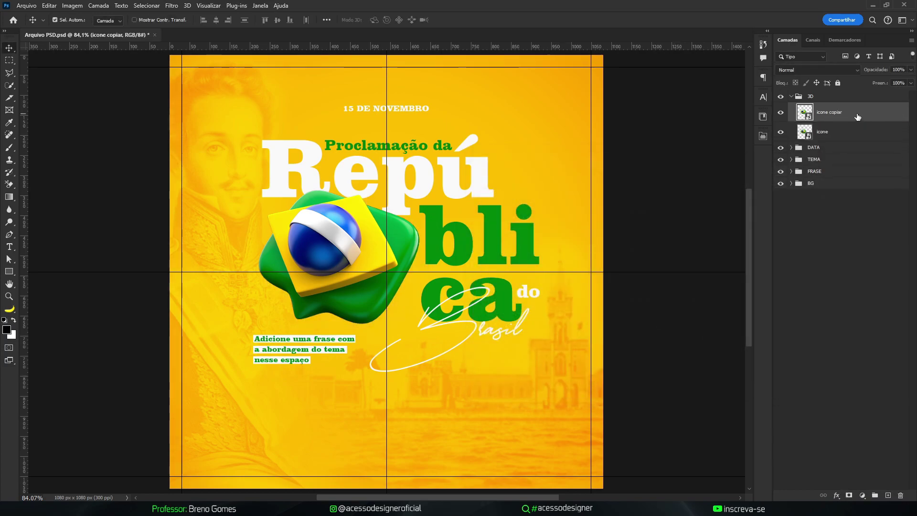
key(ctrl+bracketleft)
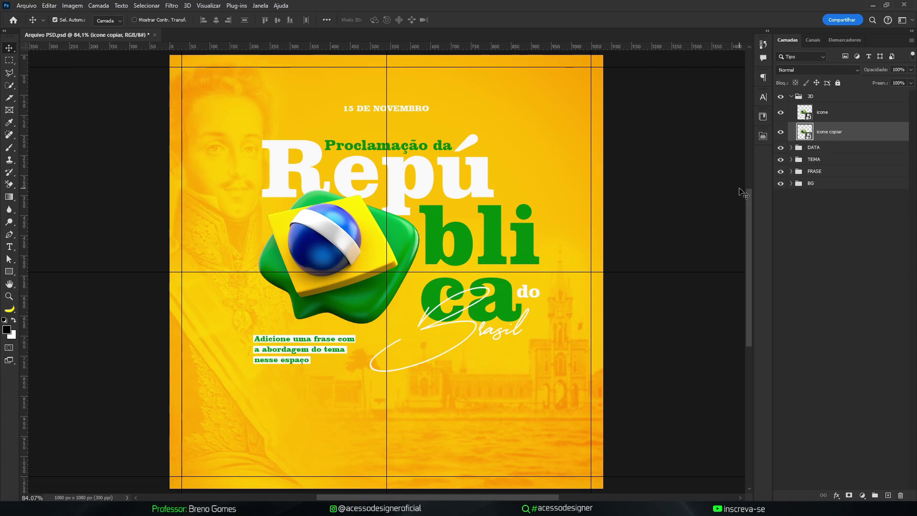
double_click(832, 134)
text(Sombra)
key(Return)
Rasterize the Sombra layer.
right_click(854, 135)
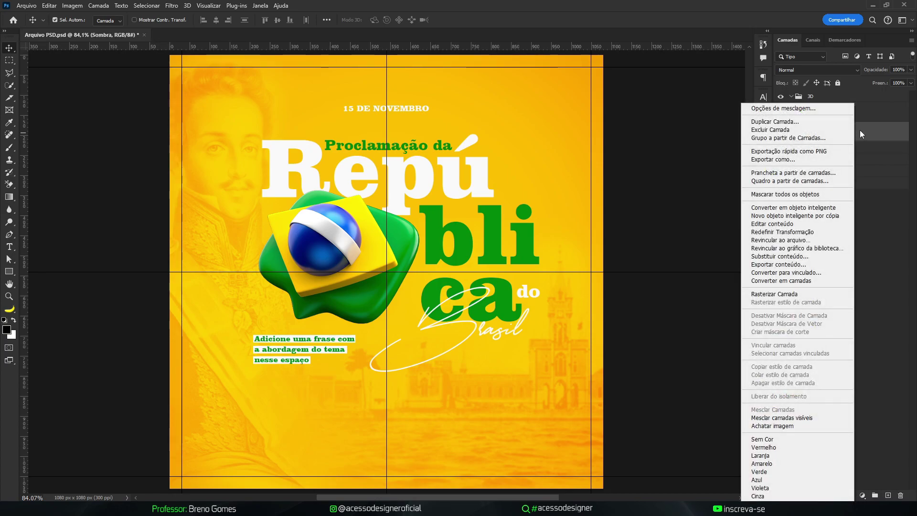
click(863, 132)
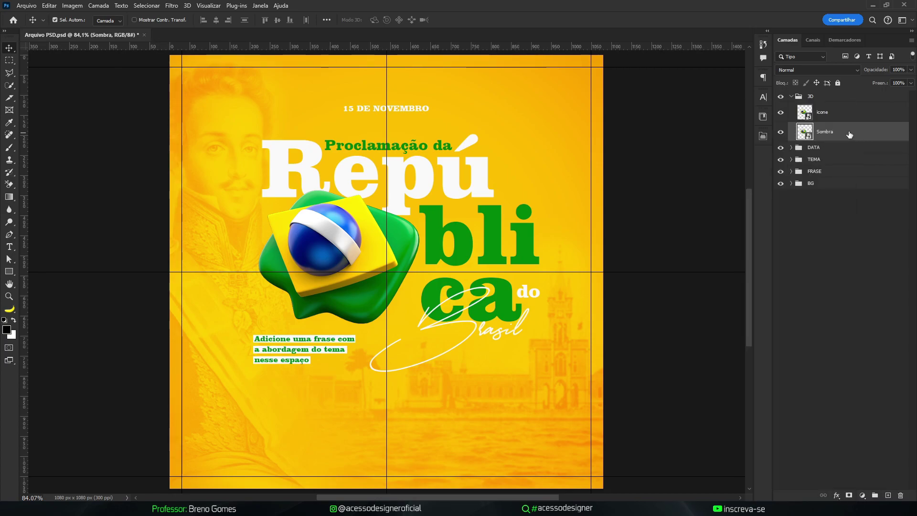
right_click(848, 135)
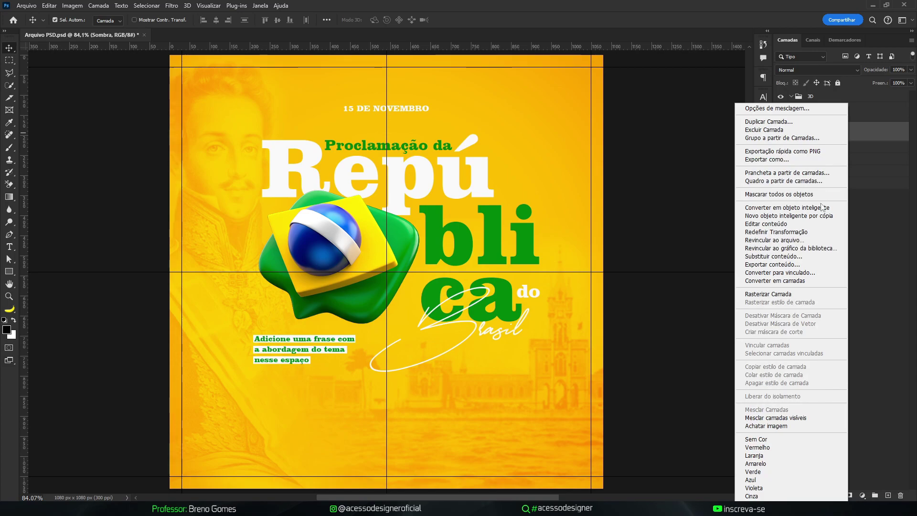
click(797, 299)
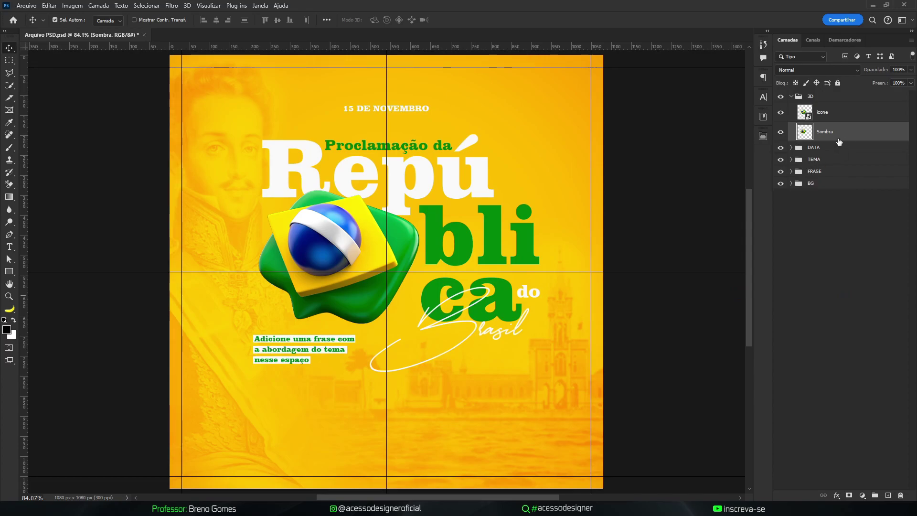
Turn the Sombra layer solid black with Hue/Saturation at minimum lightness, checking it with the icone layer temporarily hidden.
key(ctrl+u)
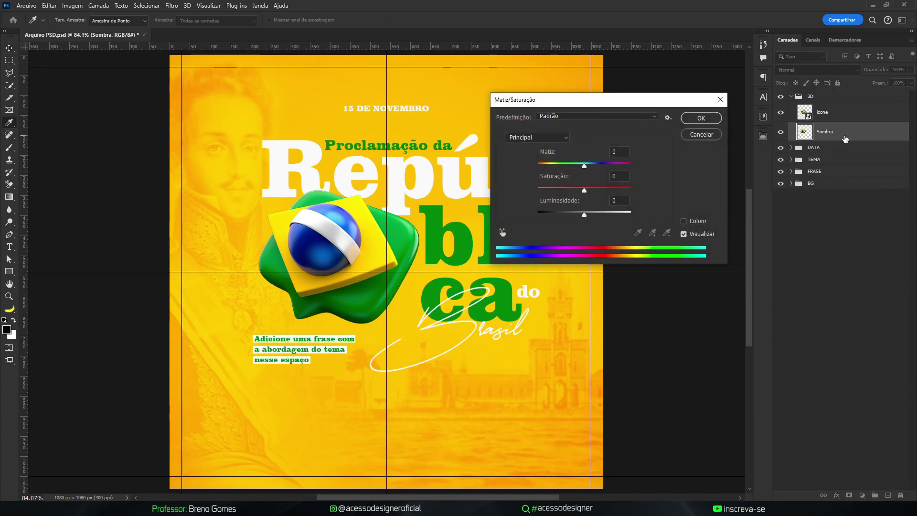
drag(587, 215, 512, 216)
click(701, 118)
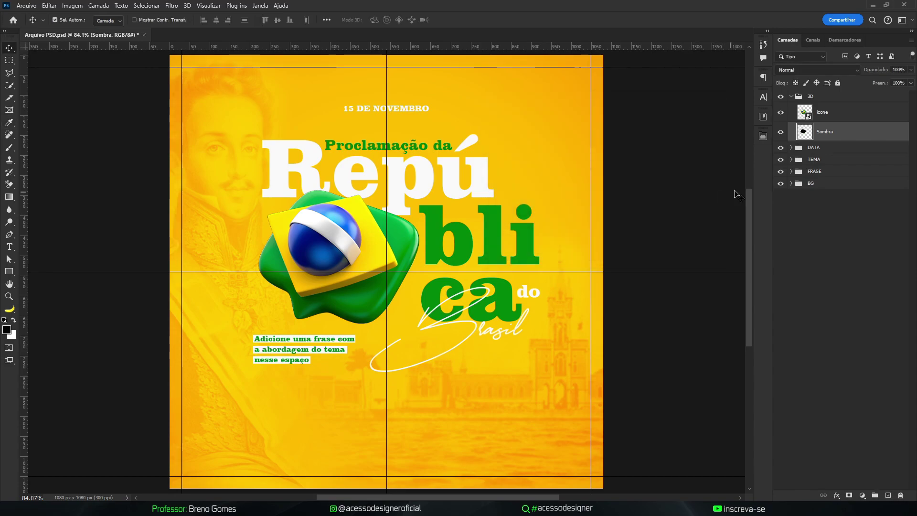
click(781, 112)
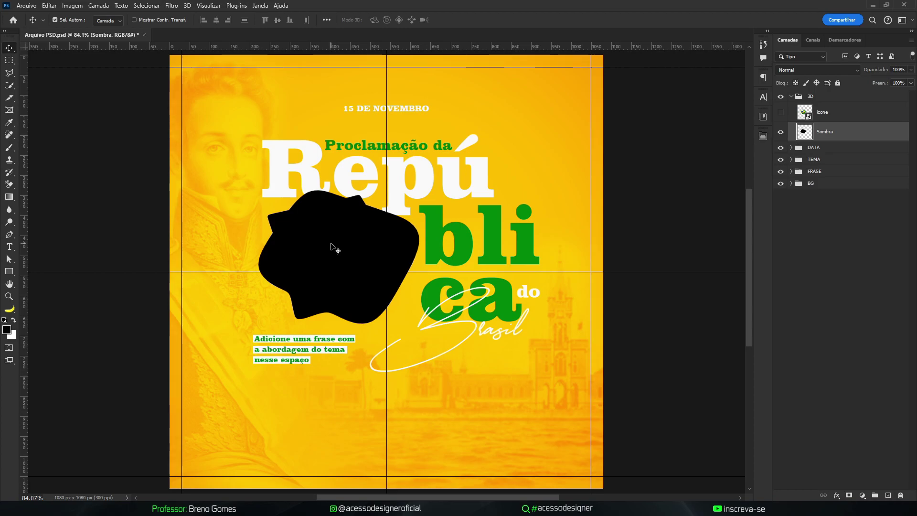
click(781, 112)
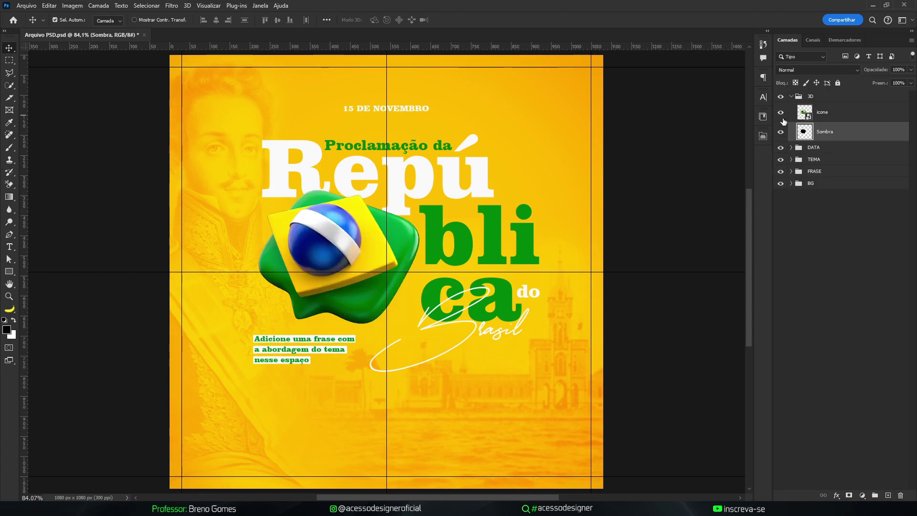
Convert the Sombra layer to a smart object and start the Path Blur filter on it.
right_click(854, 132)
click(788, 207)
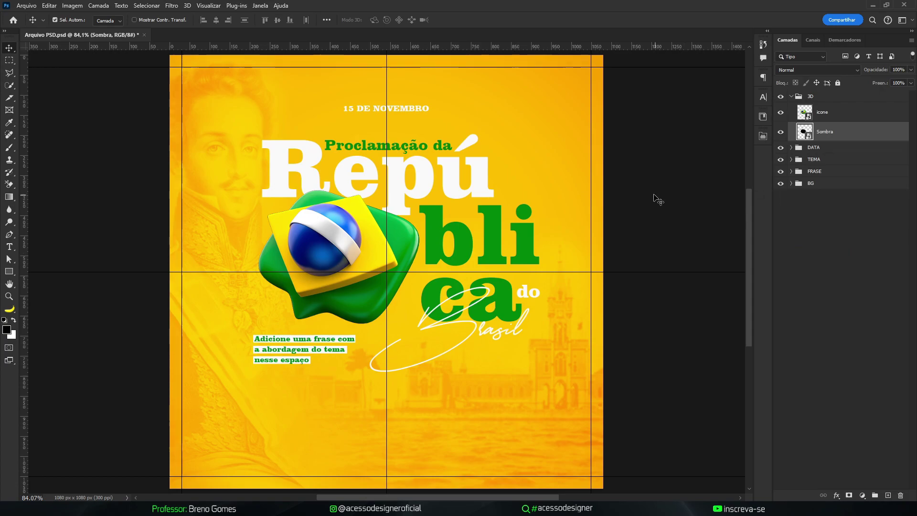
click(171, 6)
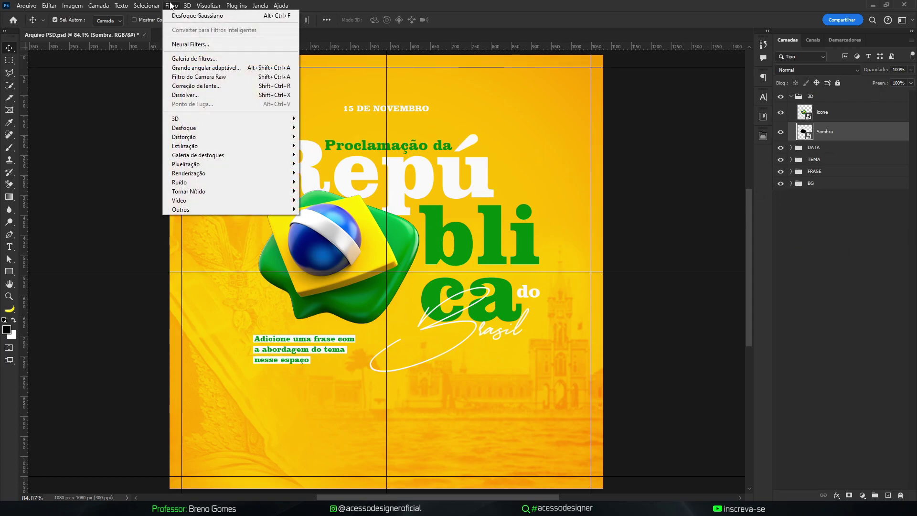
mouse_move(191, 156)
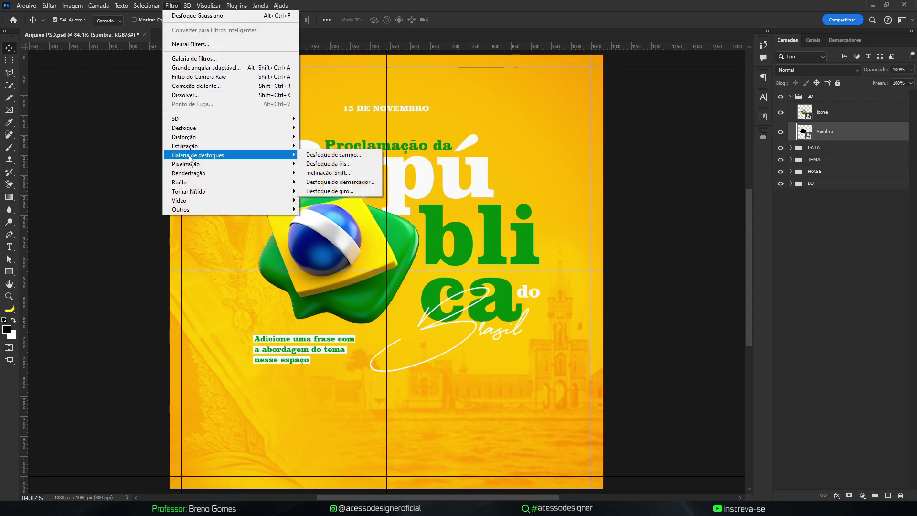
click(350, 183)
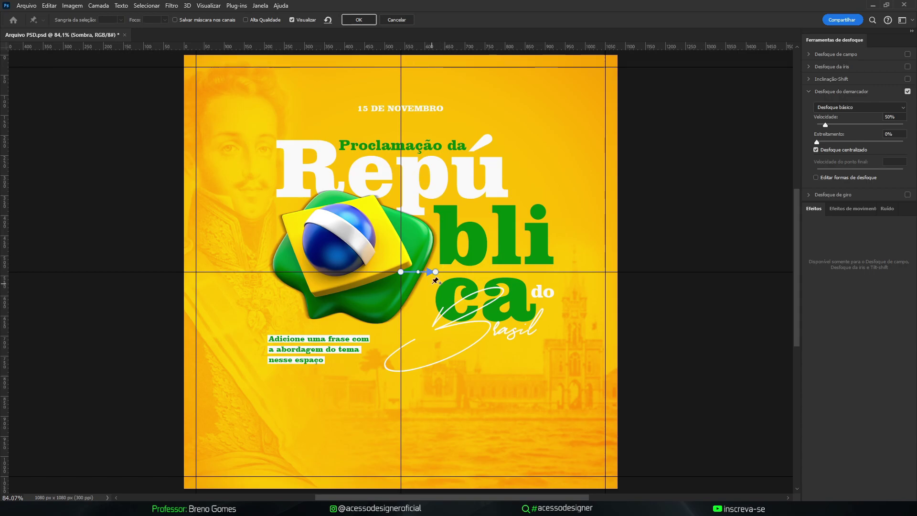
Apply a non-centered path blur running diagonally down and right from the flag's centre, with a 164 px end point speed.
drag(402, 272, 350, 241)
drag(436, 272, 441, 347)
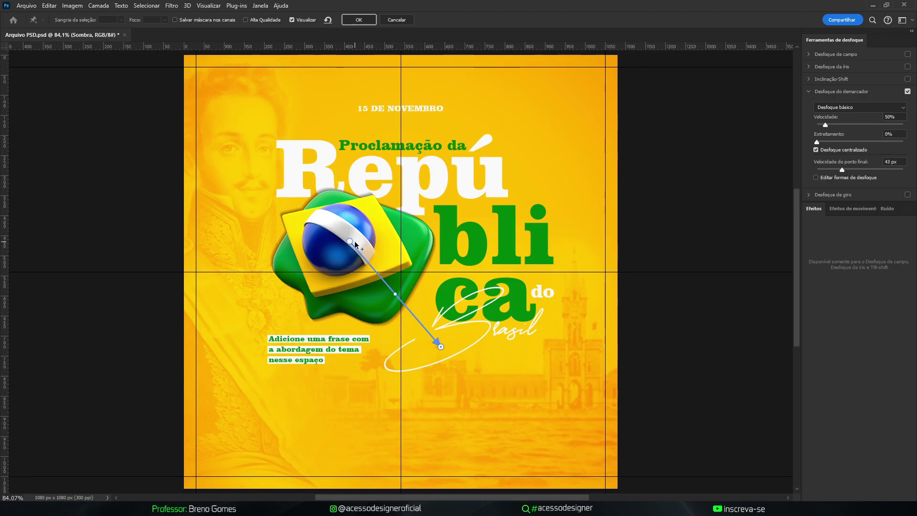
click(816, 150)
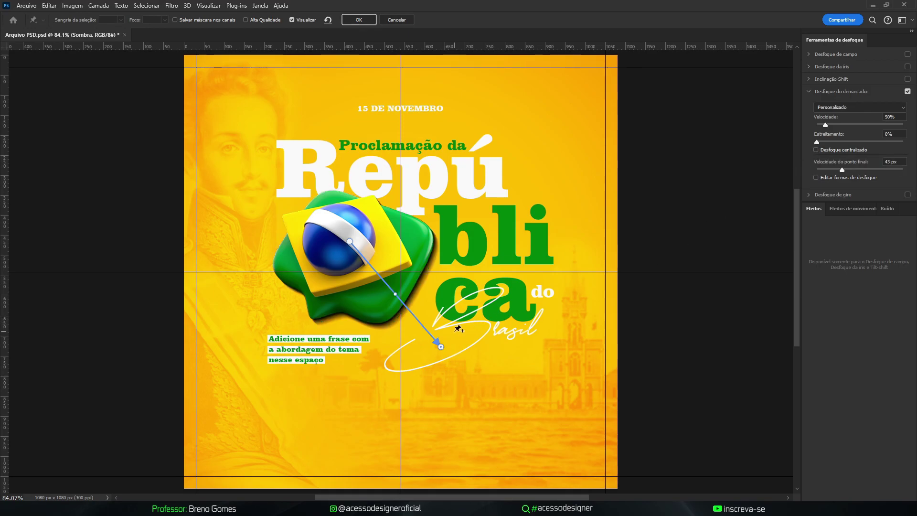
mouse_move(441, 347)
mouse_down()
mouse_move(454, 356)
mouse_move(447, 360)
mouse_up()
drag(447, 360, 442, 353)
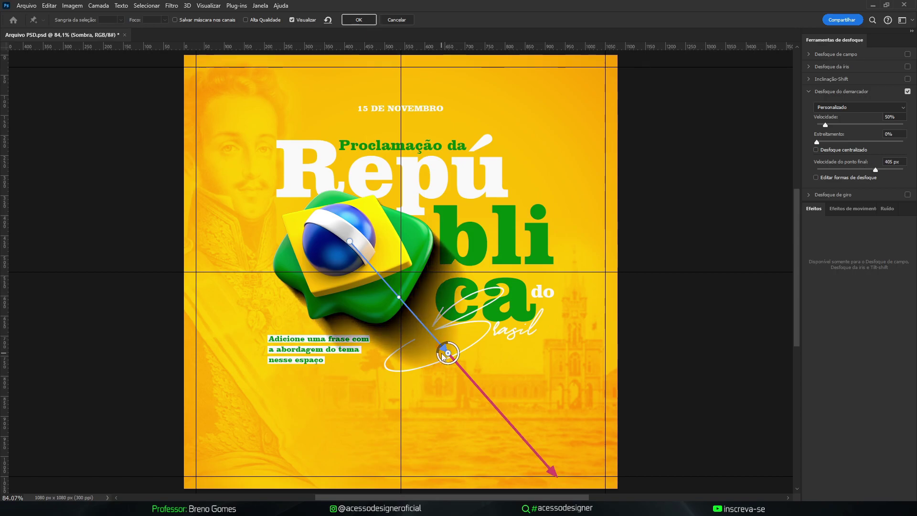
mouse_move(444, 356)
mouse_down()
mouse_move(455, 339)
mouse_move(445, 356)
mouse_move(448, 346)
mouse_up()
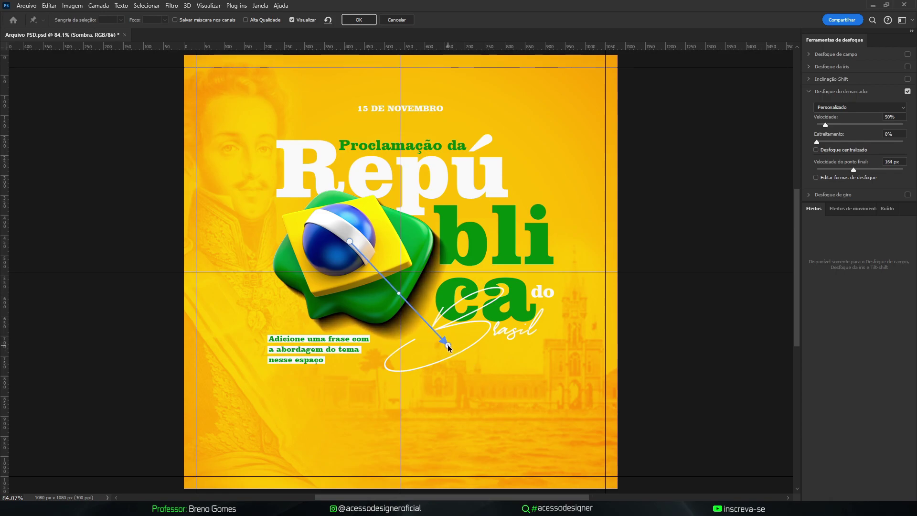
key(Return)
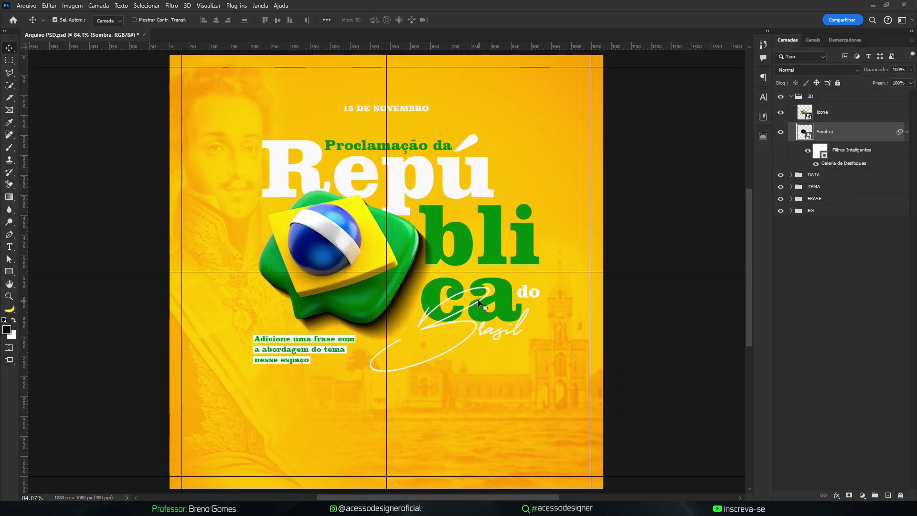
Review the path blur settings on the Sombra smart filter and collapse the layer's filter list.
double_click(842, 164)
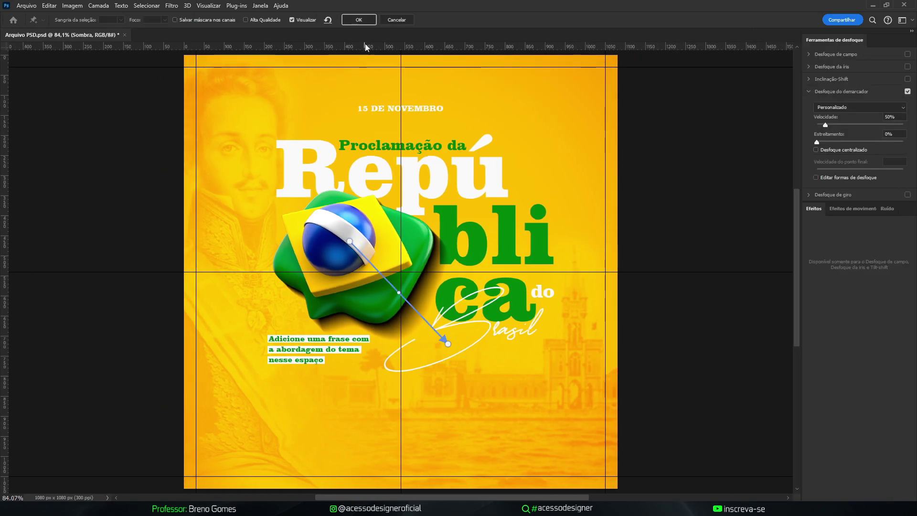
click(360, 20)
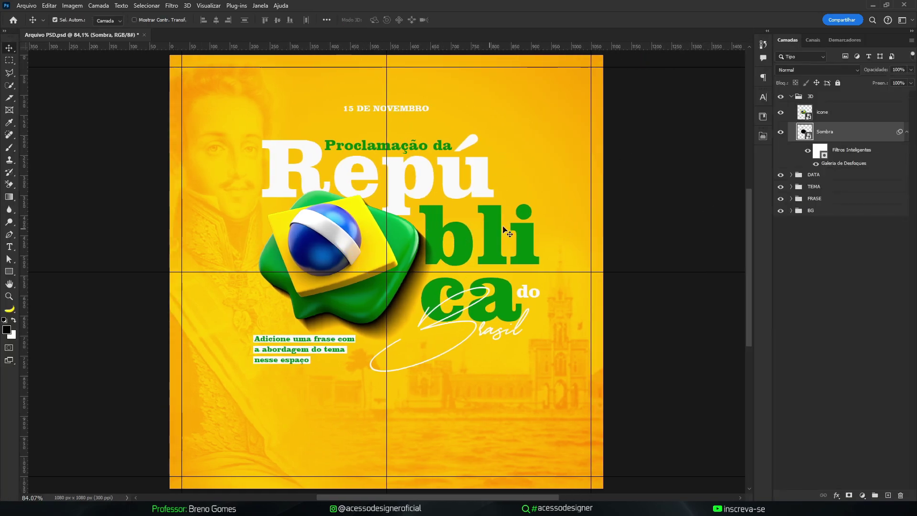
click(906, 132)
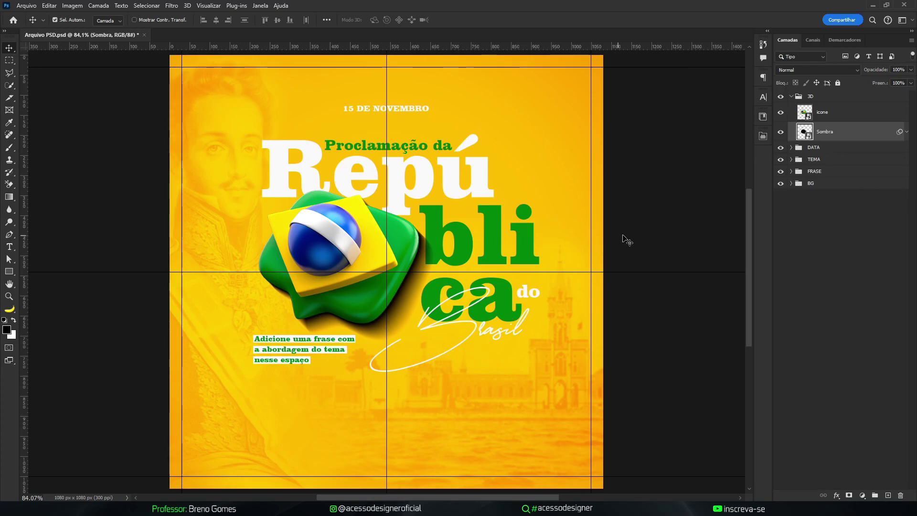
Try rasterizing the Sombra layer with its blur, then undo it and expand the smart filter list.
right_click(852, 132)
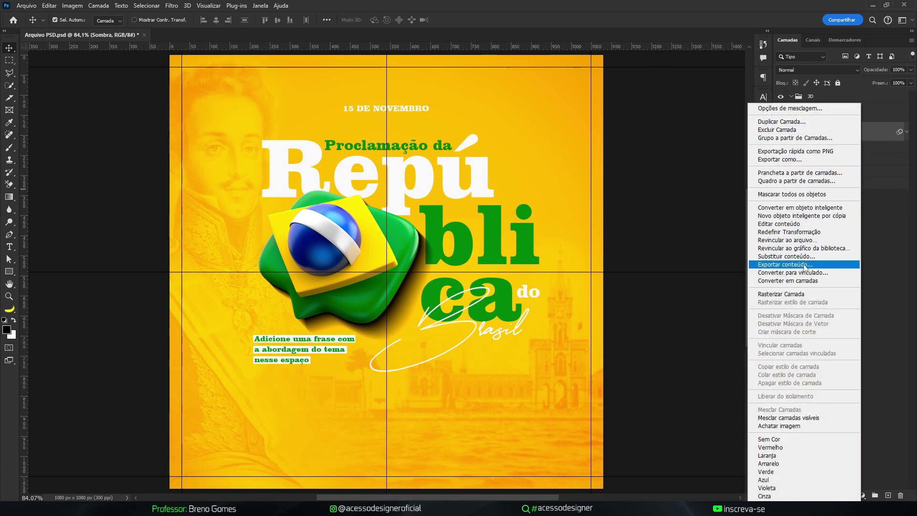
click(802, 295)
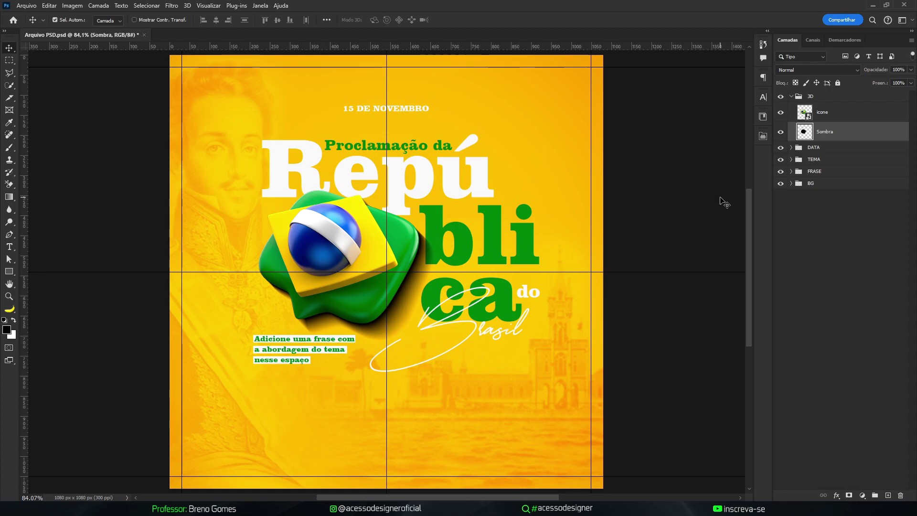
key(ctrl+z)
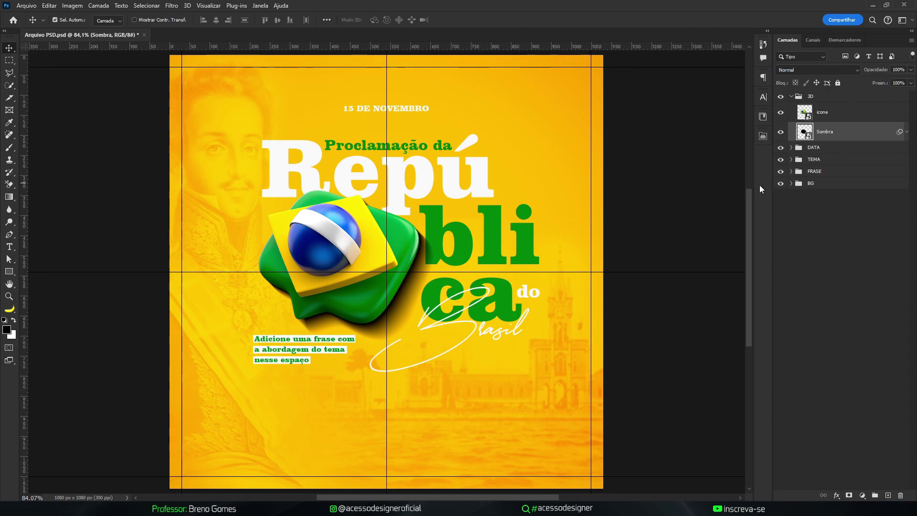
click(906, 133)
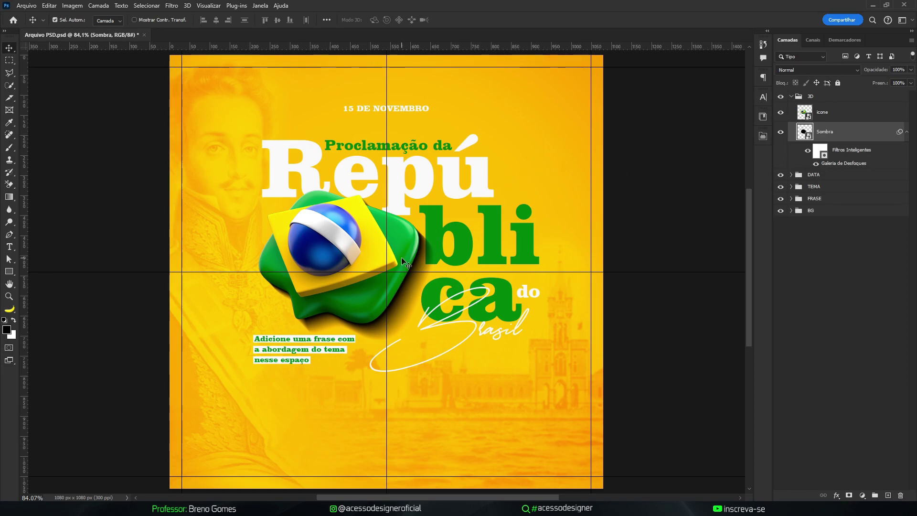
Examine the blurred shadow's edges up close around the flag's lower and right sides.
drag(286, 304, 327, 267)
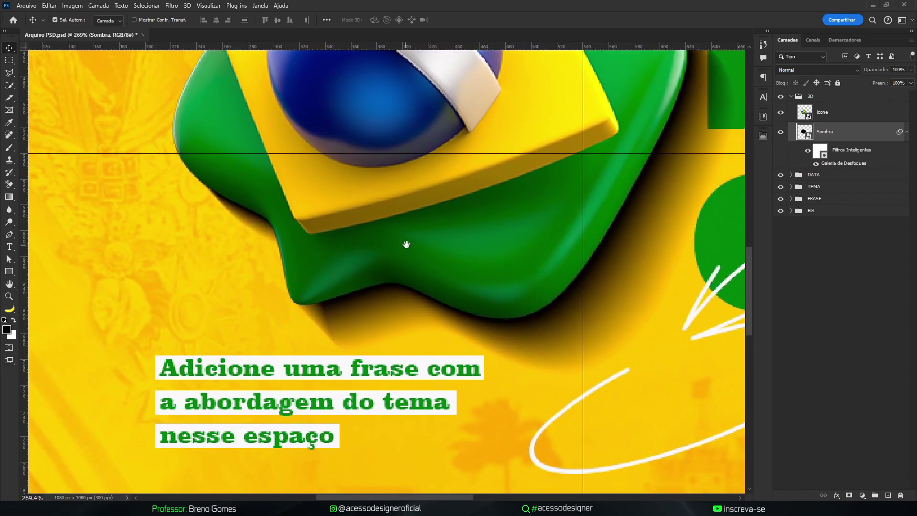
drag(410, 237, 305, 327)
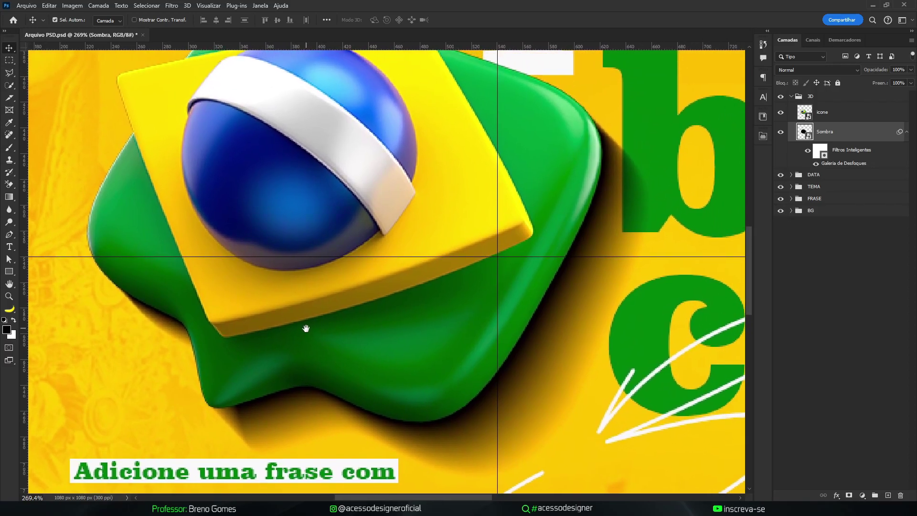
drag(350, 293, 394, 230)
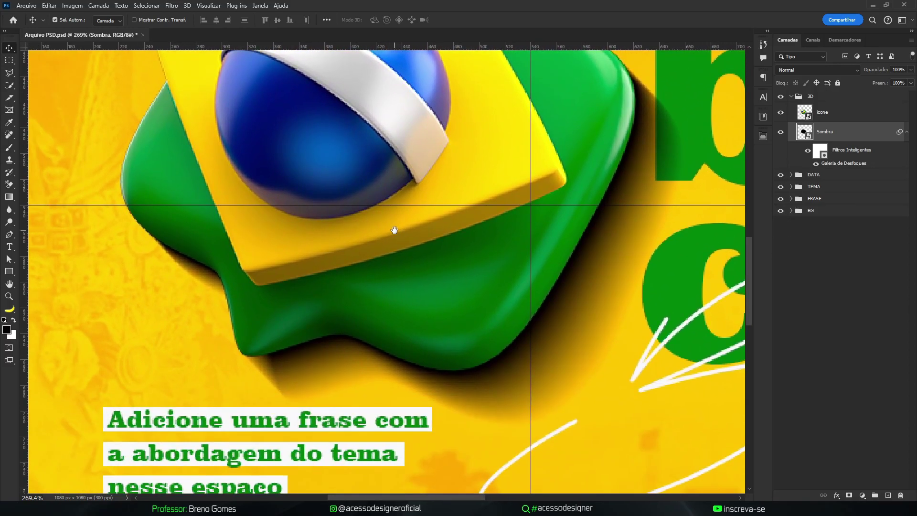
drag(251, 363, 257, 313)
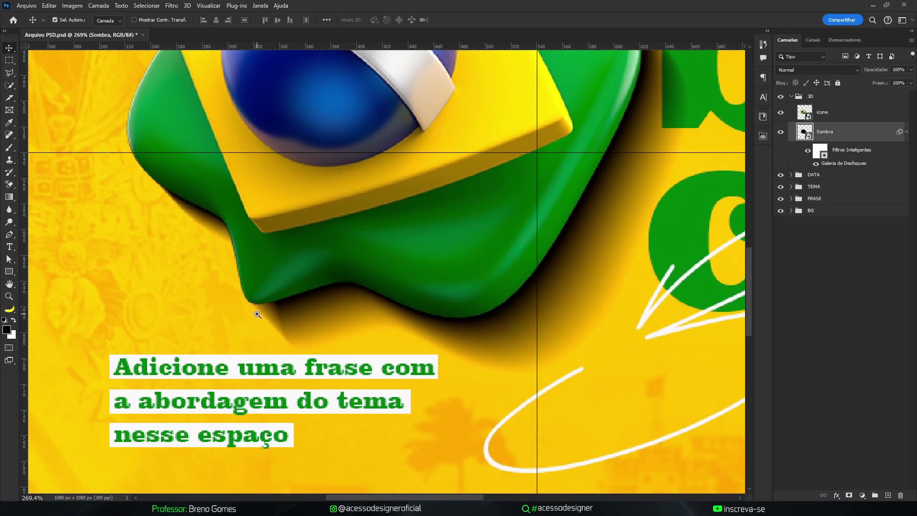
scroll(258, 311, up, 4)
drag(494, 202, 292, 365)
drag(492, 185, 397, 294)
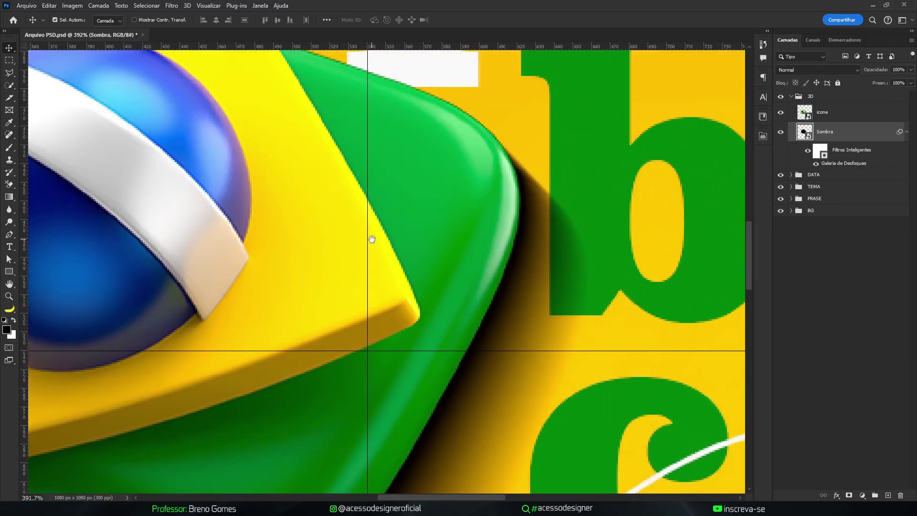
scroll(372, 239, down, 6)
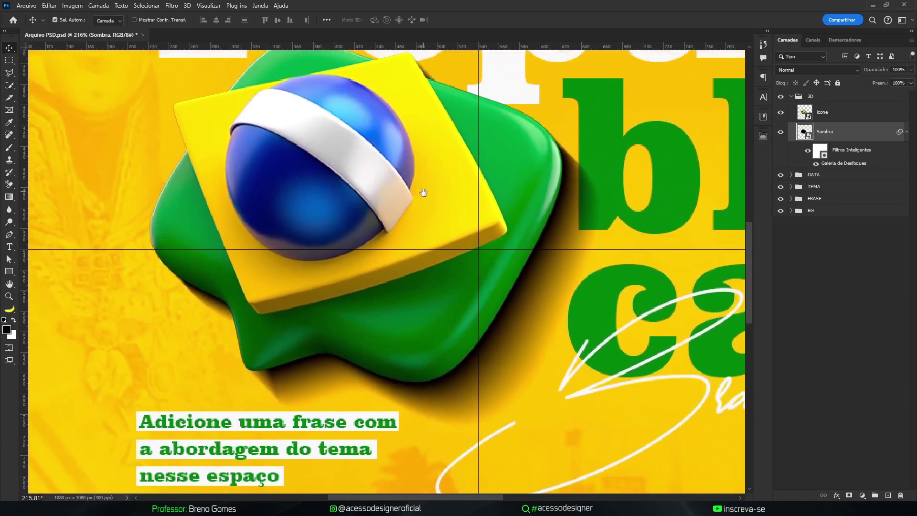
drag(423, 193, 424, 203)
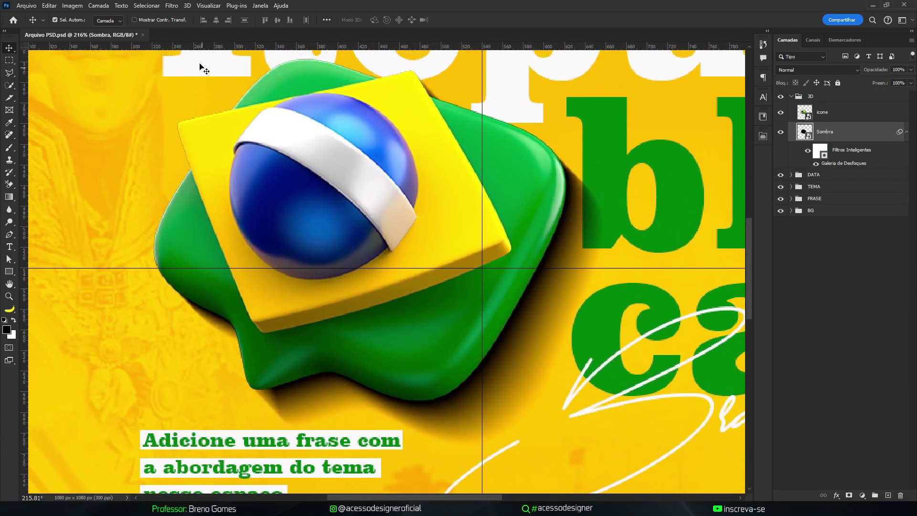
Apply a Gaussian blur with a radius of about 4.4 pixels to the Sombra layer to soften the shadow.
click(172, 5)
mouse_move(189, 132)
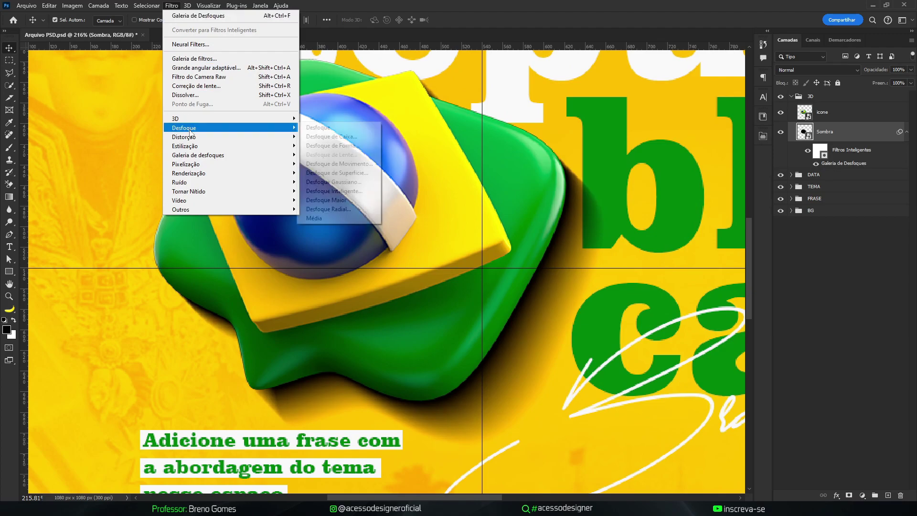
click(348, 183)
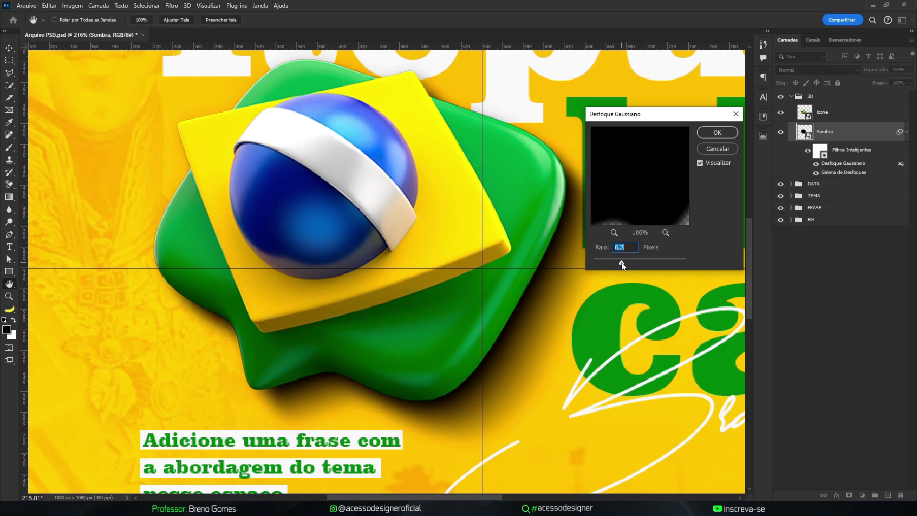
drag(620, 263, 612, 264)
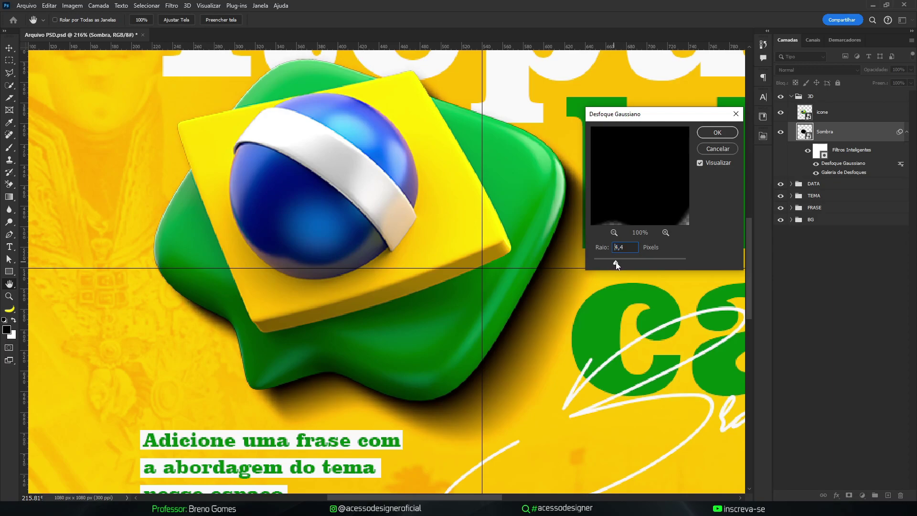
drag(618, 262, 618, 263)
click(717, 132)
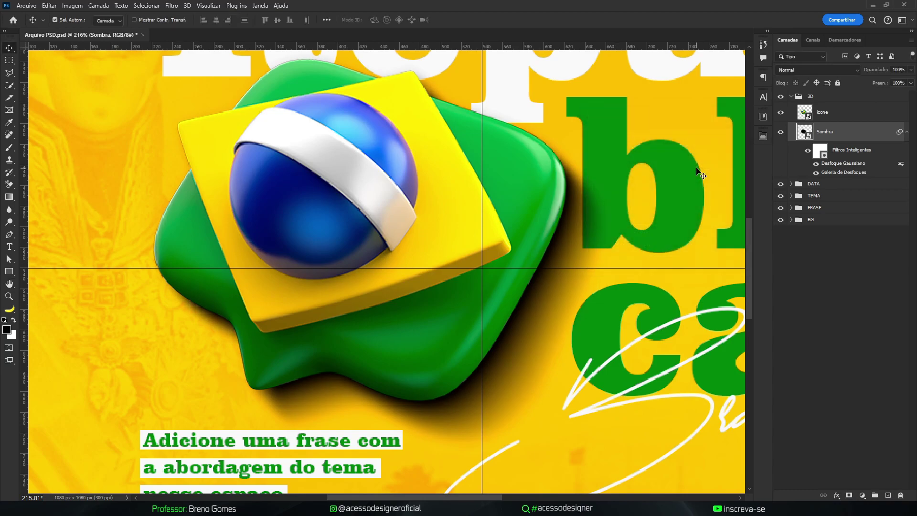
Set the Sombra layer's blend mode to Multiplicação and collapse its smart filter list.
click(795, 72)
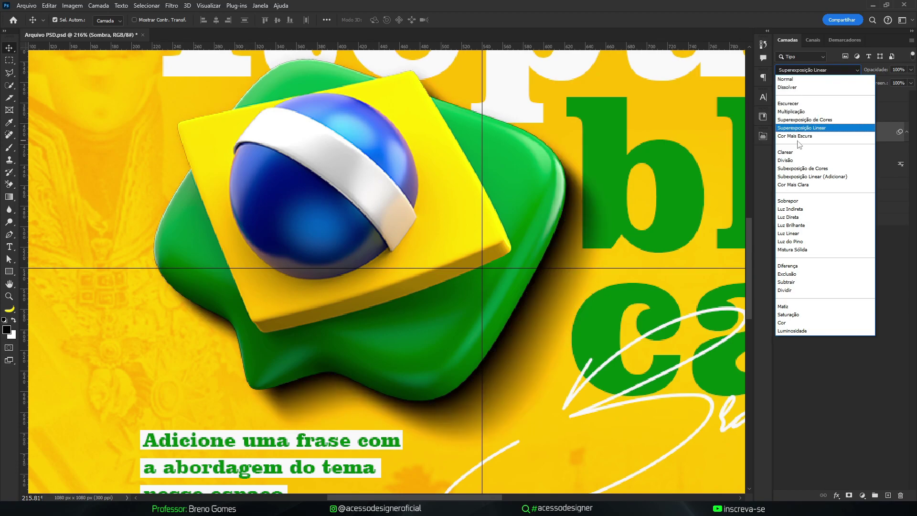
click(794, 112)
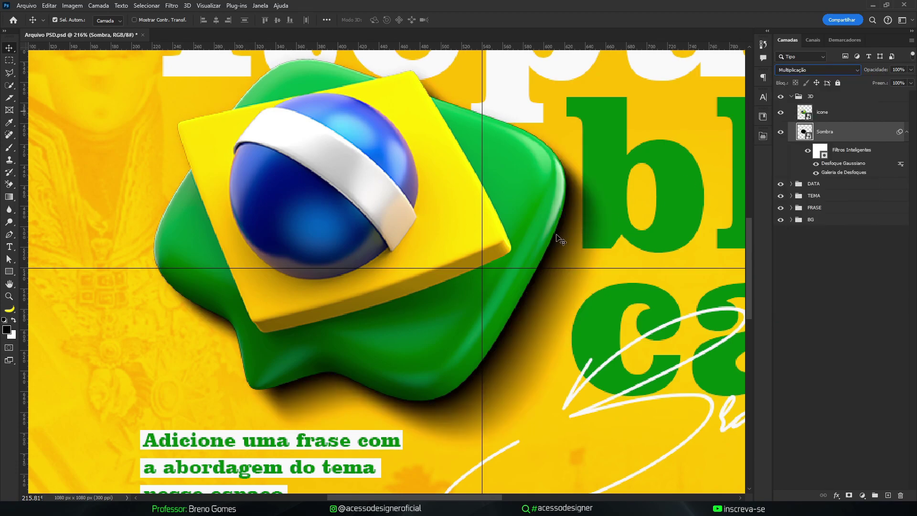
key(ctrl+0)
click(663, 220)
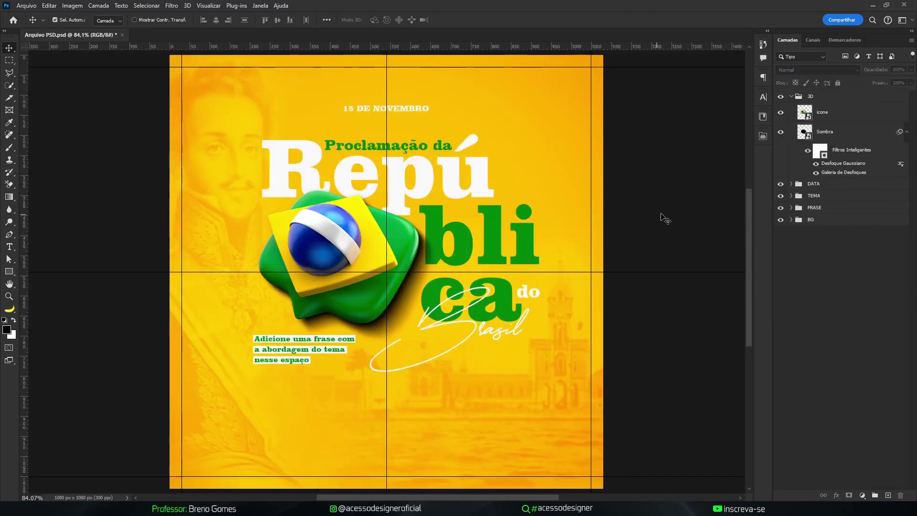
click(907, 132)
click(855, 133)
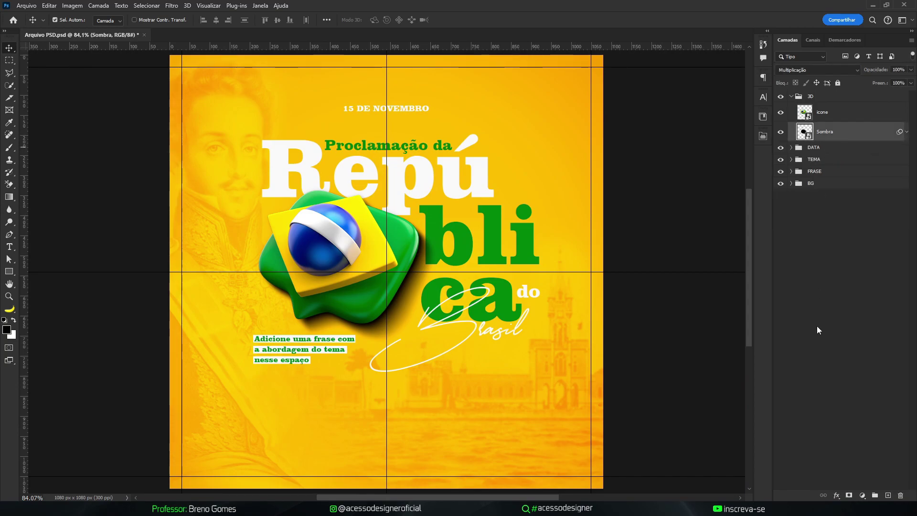
Add a layer mask to the Sombra layer and paint out the shadow along the flag's upper and left edges with a soft black brush.
click(850, 496)
key(b)
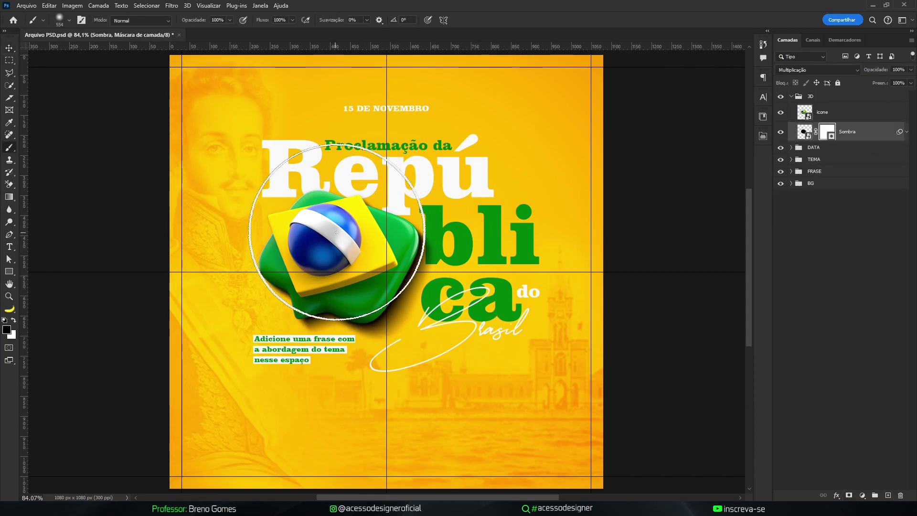
drag(315, 221, 313, 221)
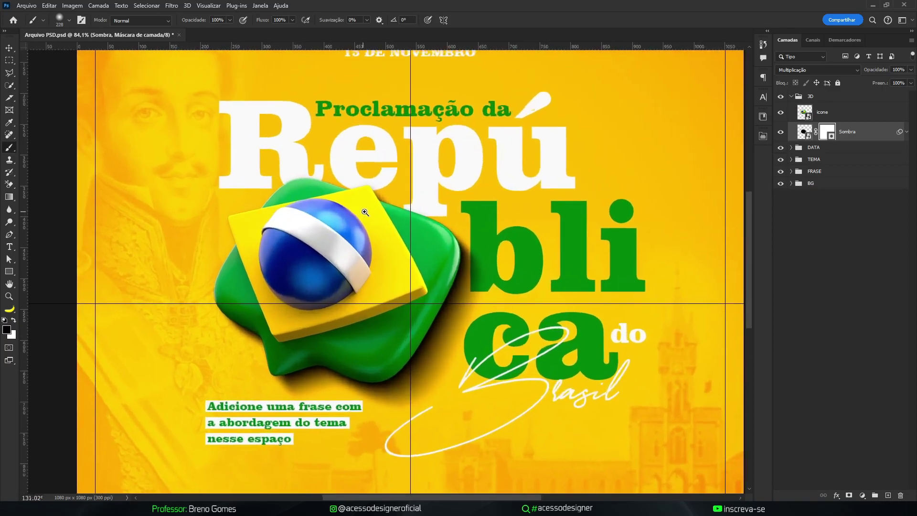
scroll(347, 196, up, 5)
mouse_move(306, 188)
mouse_down()
mouse_move(297, 225)
mouse_move(222, 289)
mouse_move(209, 287)
mouse_move(222, 257)
mouse_move(224, 304)
mouse_move(210, 271)
mouse_move(216, 317)
mouse_move(211, 305)
mouse_move(180, 305)
mouse_up()
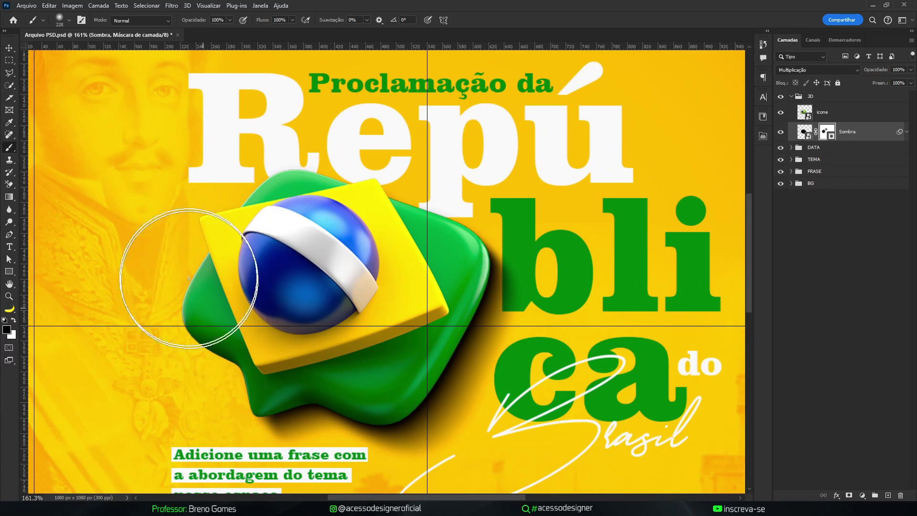
drag(311, 219, 262, 226)
Continue fading the shadow's edges on the Sombra layer mask with a larger soft brush.
key(v)
click(320, 245)
key(b)
drag(335, 245, 360, 240)
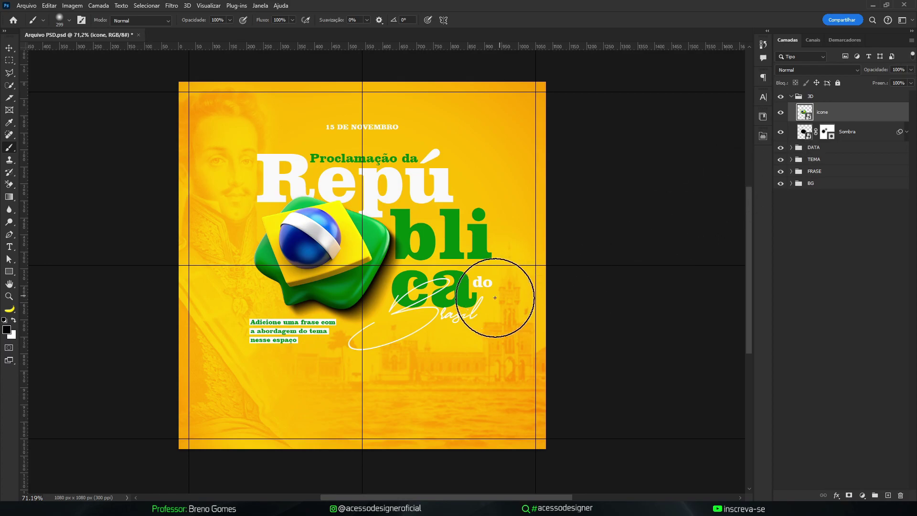
scroll(387, 297, up, 3)
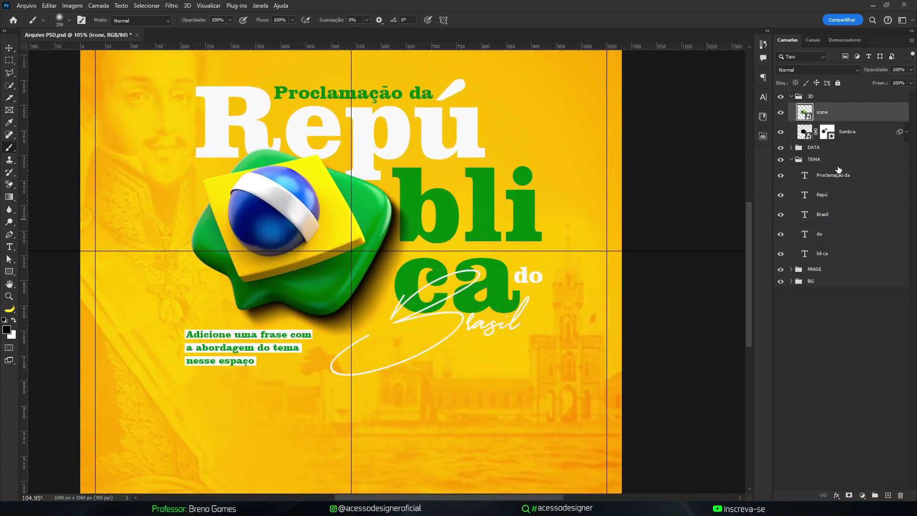
click(829, 133)
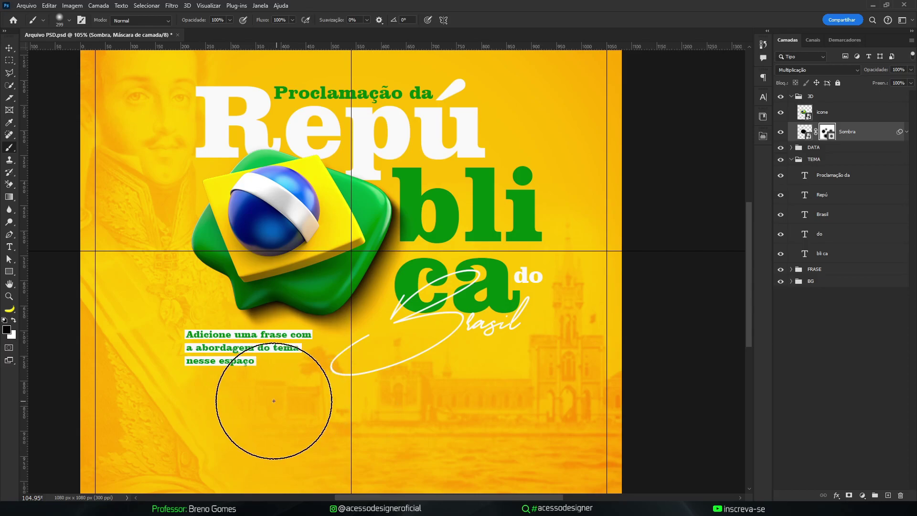
Lower the Sombra layer's fill to 80% and collapse the open layer groups.
key(v)
click(804, 138)
click(911, 83)
drag(905, 97, 902, 97)
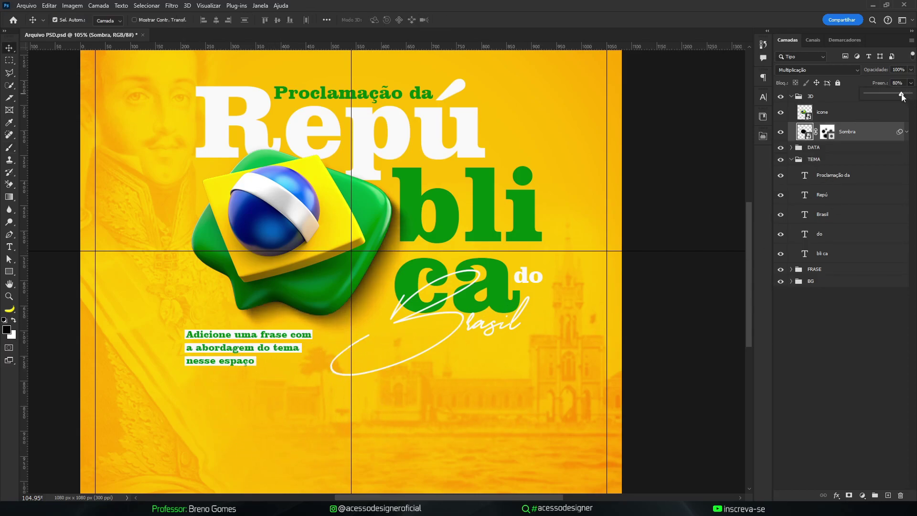
ctrl+click(791, 160)
scroll(675, 177, down, 2)
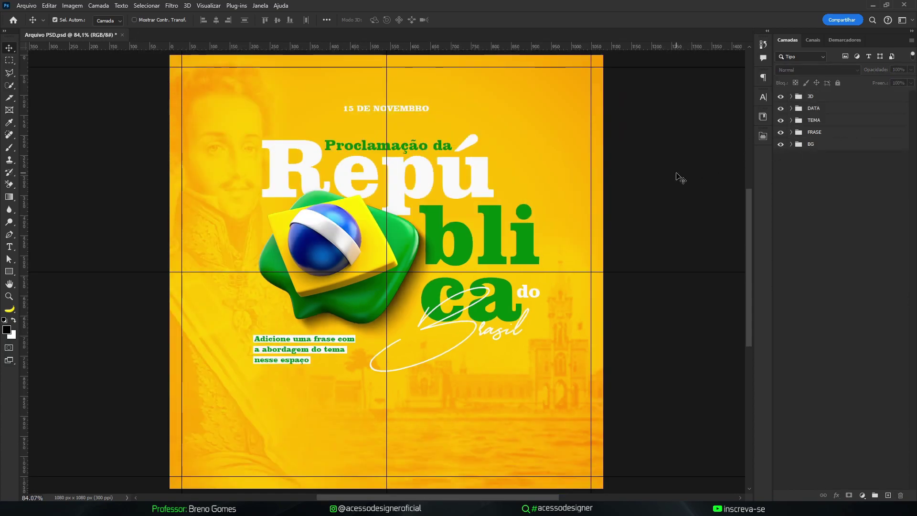
Toggle the Sombra layer's visibility to compare the flag with and without its shadow, then collapse the 3D group.
click(386, 253)
click(783, 132)
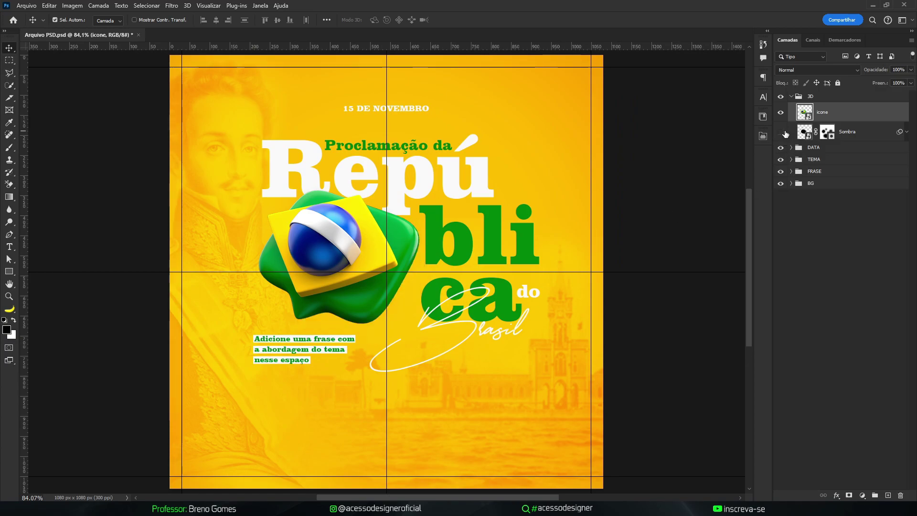
click(786, 135)
click(786, 134)
click(786, 135)
click(785, 134)
click(786, 134)
click(791, 96)
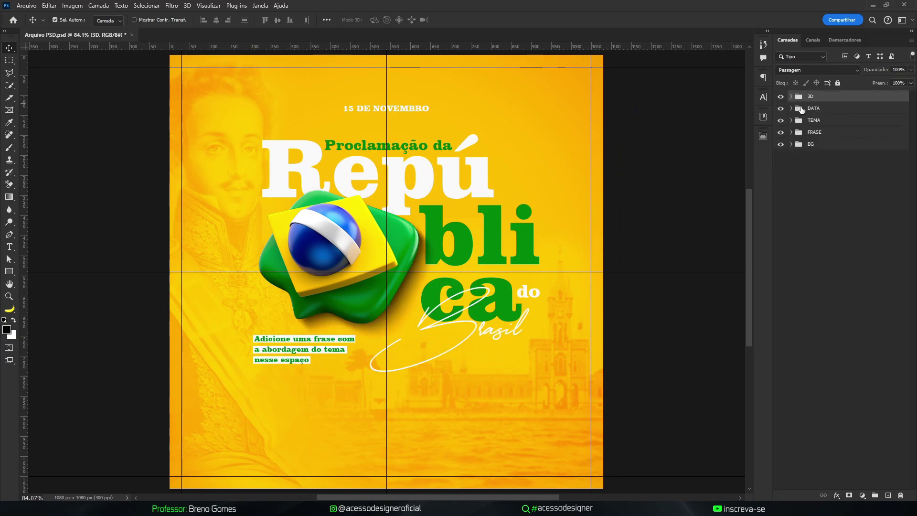
Save the document and shift the 3D group slightly to the right so the flag overlaps the green headline letters.
key(ctrl+s)
key(ctrl+t)
drag(352, 246, 452, 242)
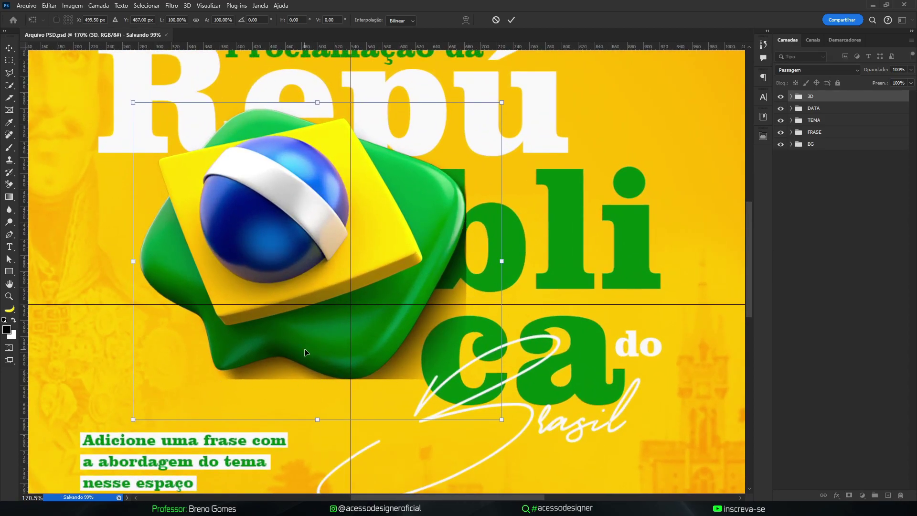
key(Return)
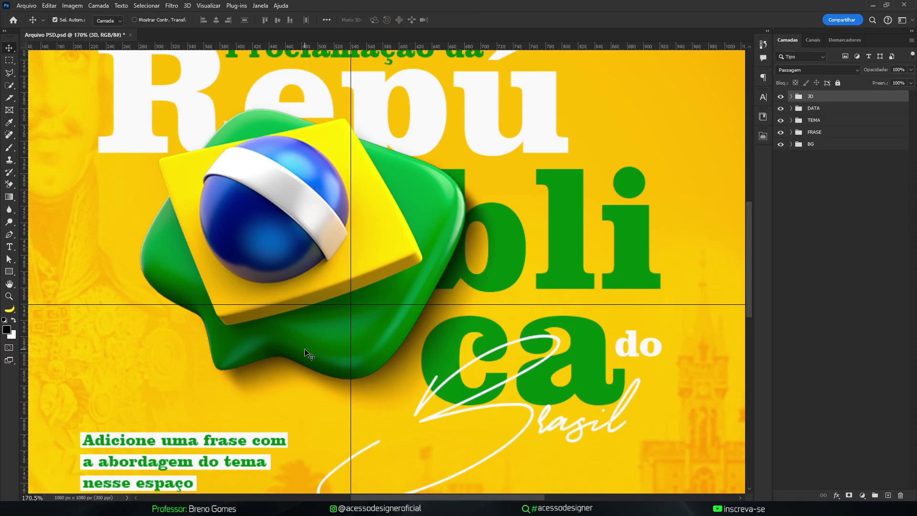
key(ctrl+0)
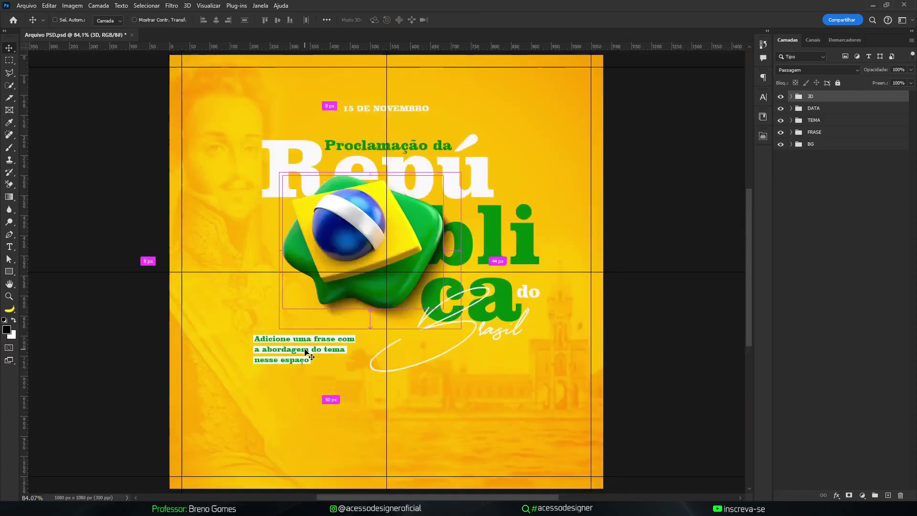
key(ctrl+t)
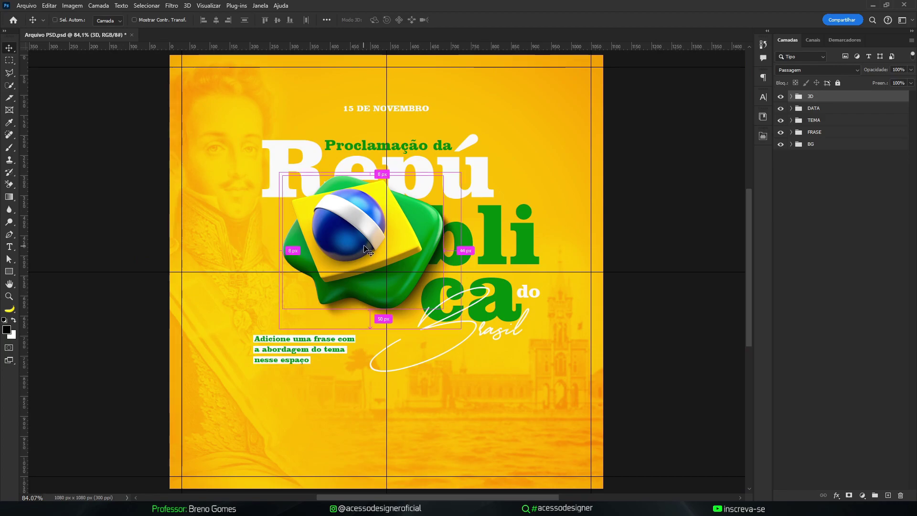
drag(366, 242, 348, 253)
key(Return)
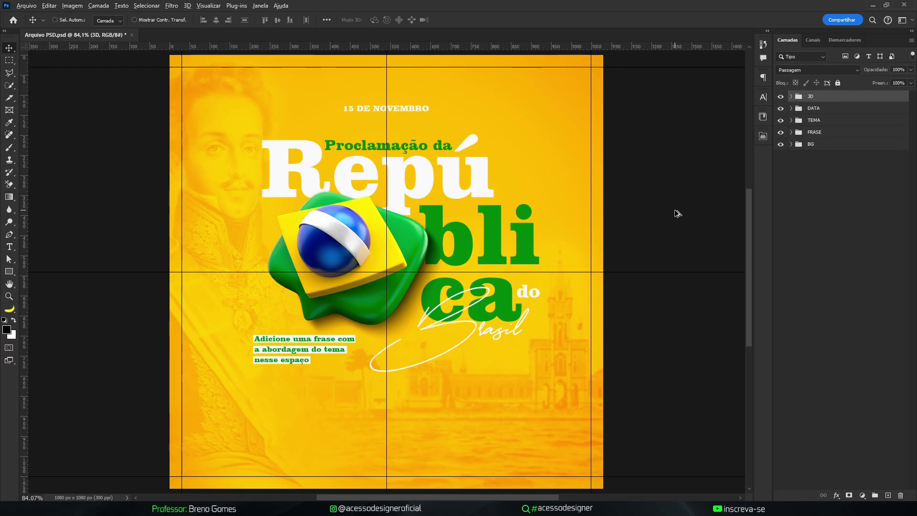
Stamp all visible layers into a new merged layer above the 3D group.
key(ctrl+shift+alt+e)
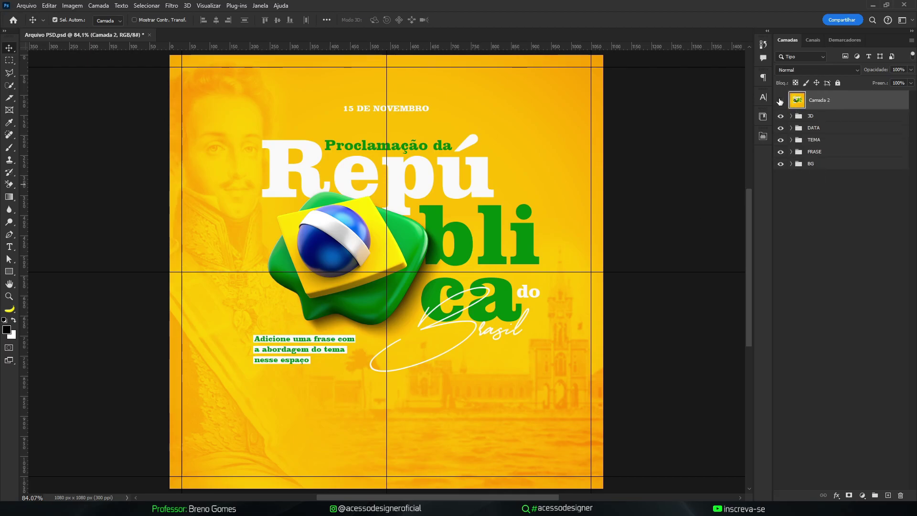
drag(453, 245, 483, 185)
key(ctrl+z)
Add uniform, monochromatic noise to the merged layer with an intensity of about 2.96%.
click(205, 6)
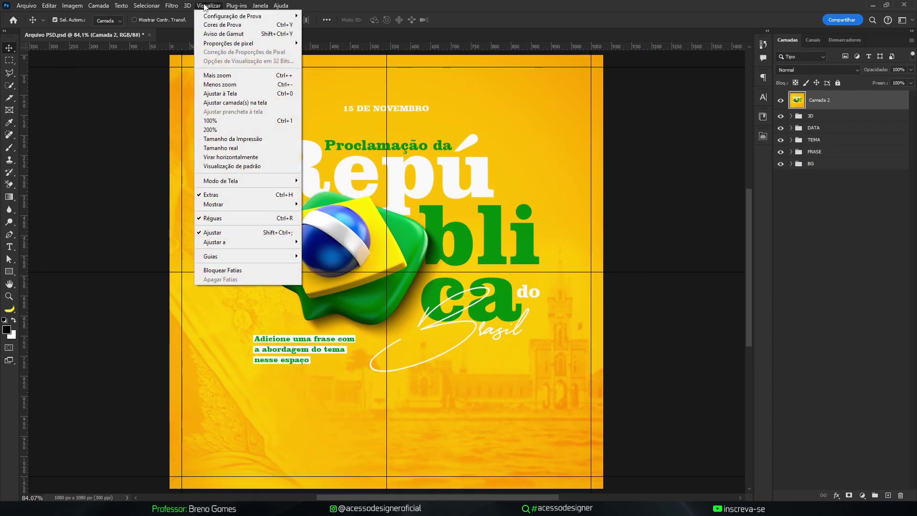
mouse_move(172, 5)
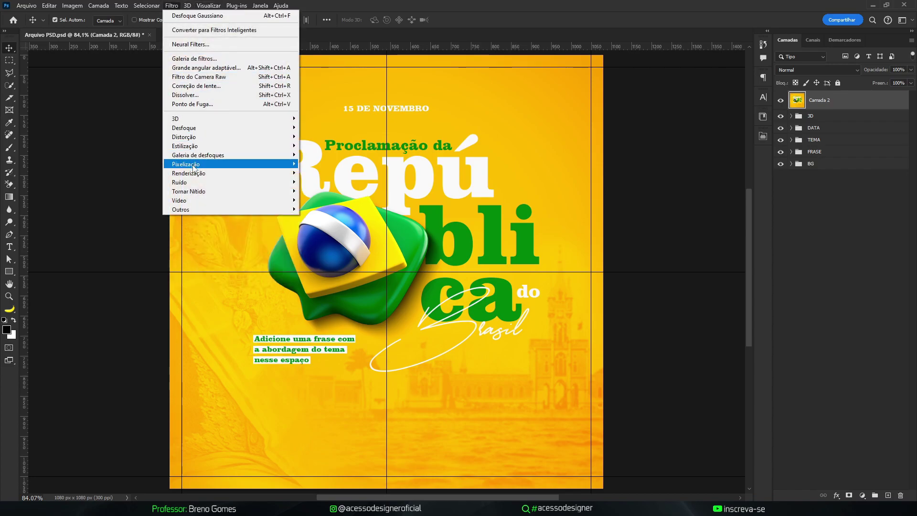
mouse_move(194, 185)
click(325, 184)
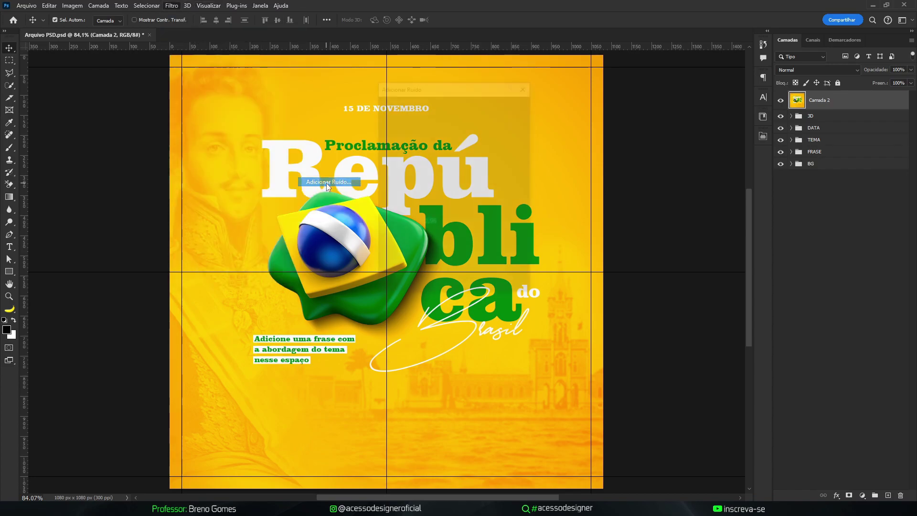
mouse_move(414, 157)
mouse_down()
mouse_move(454, 177)
mouse_move(424, 138)
mouse_move(419, 147)
mouse_up()
click(455, 205)
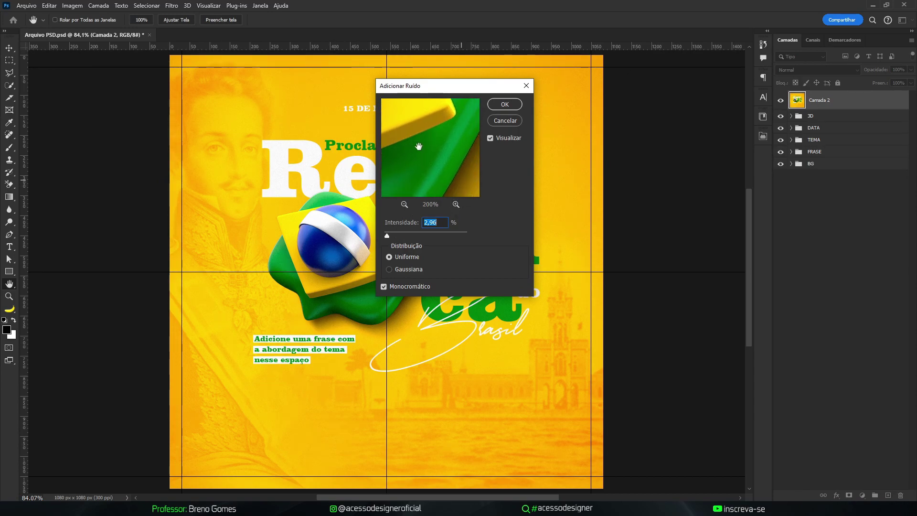
click(387, 236)
key(Return)
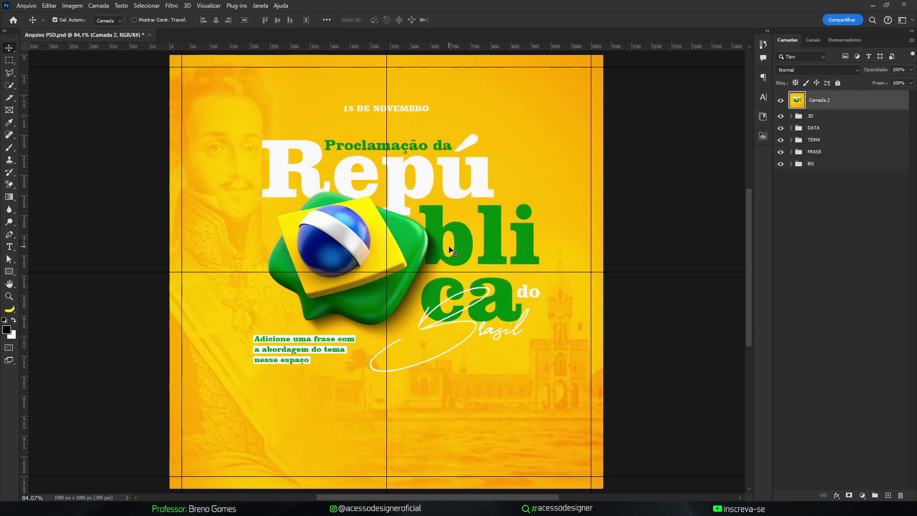
Examine the noise grain on the artwork up close, then reselect the merged layer.
drag(491, 197, 443, 196)
key(ctrl+0)
click(644, 189)
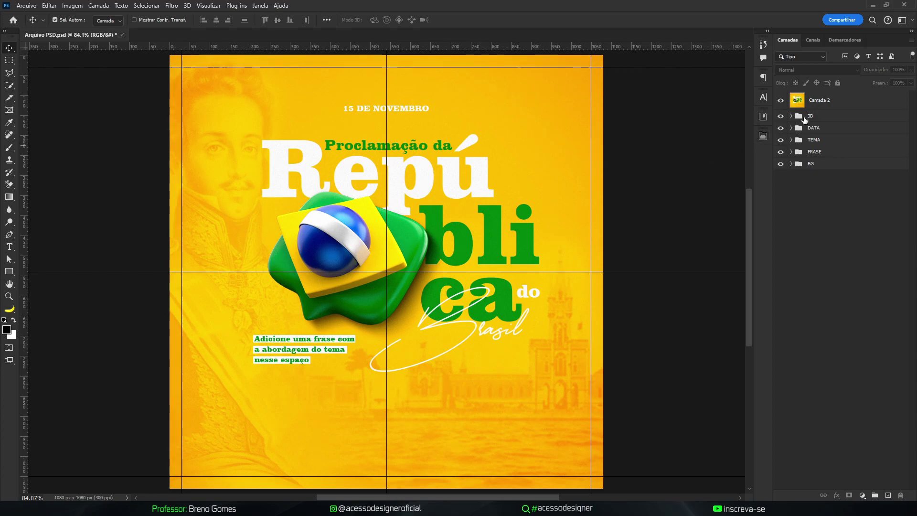
click(822, 104)
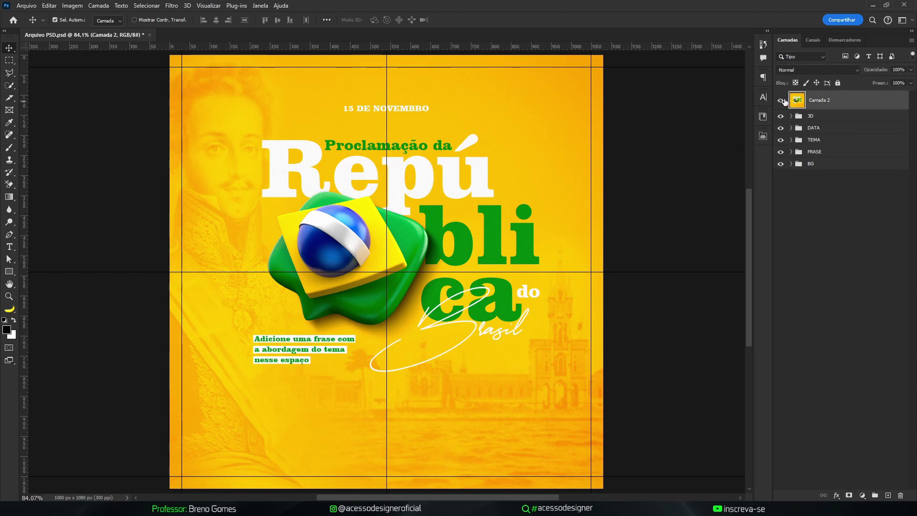